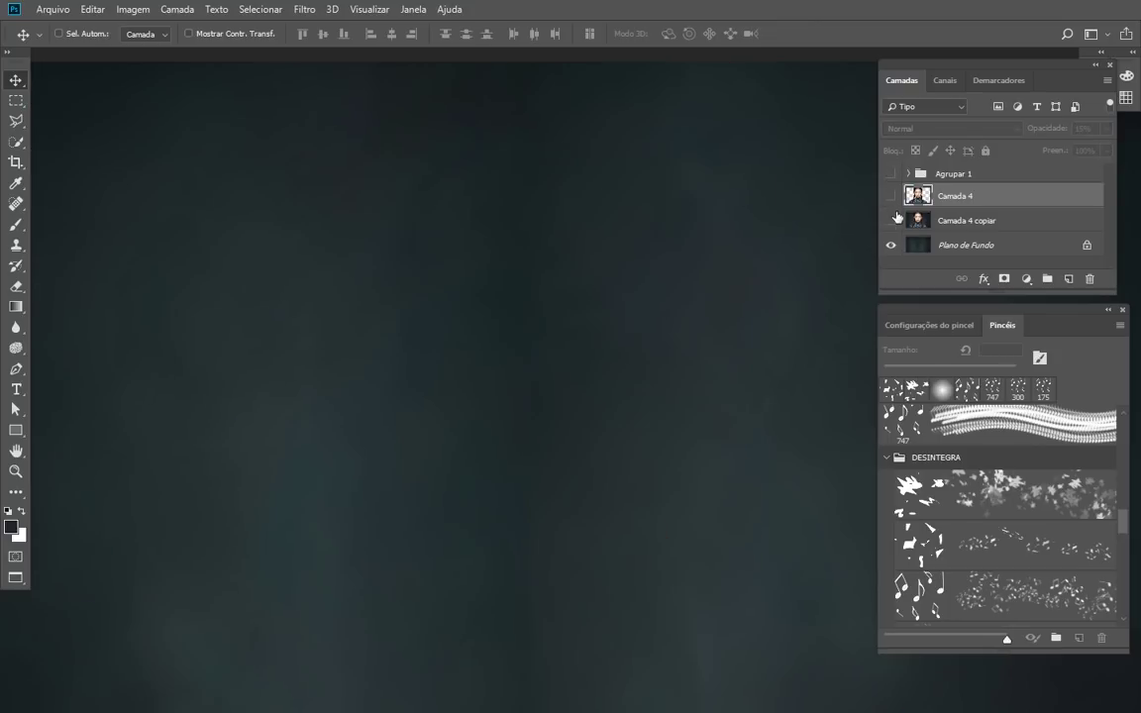
# Step: Compare the finished disintegration effect with the plain portrait by switching the visibility of Agrupar 1, Camada 4 and Camada 4 copiar
pyautogui.click(891, 221)
pyautogui.click(890, 224)
pyautogui.moveTo(890, 198); pyautogui.dragTo(890, 179)
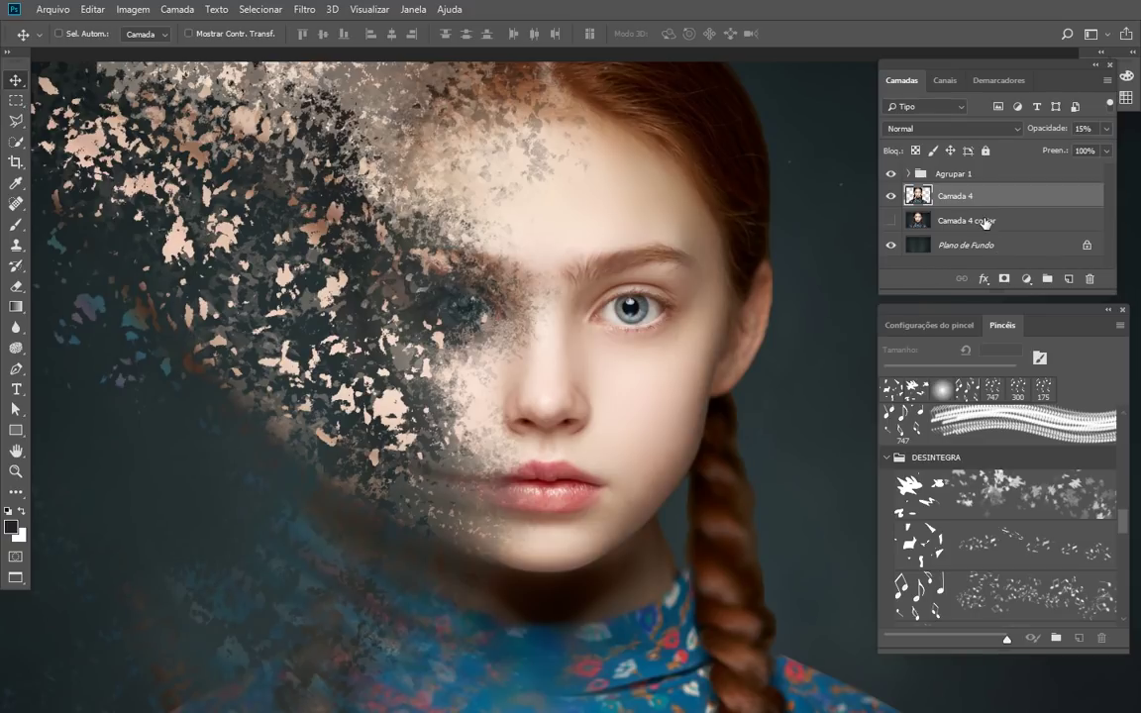
pyautogui.click(890, 174)
pyautogui.click(891, 220)
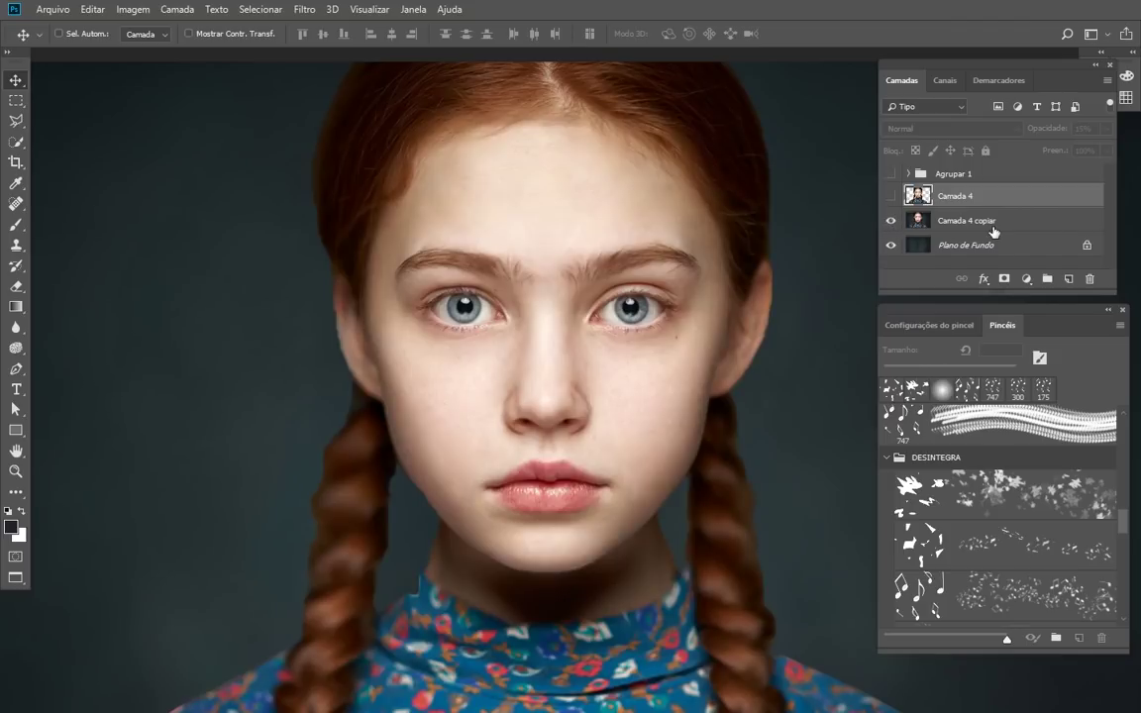
pyautogui.click(990, 224)
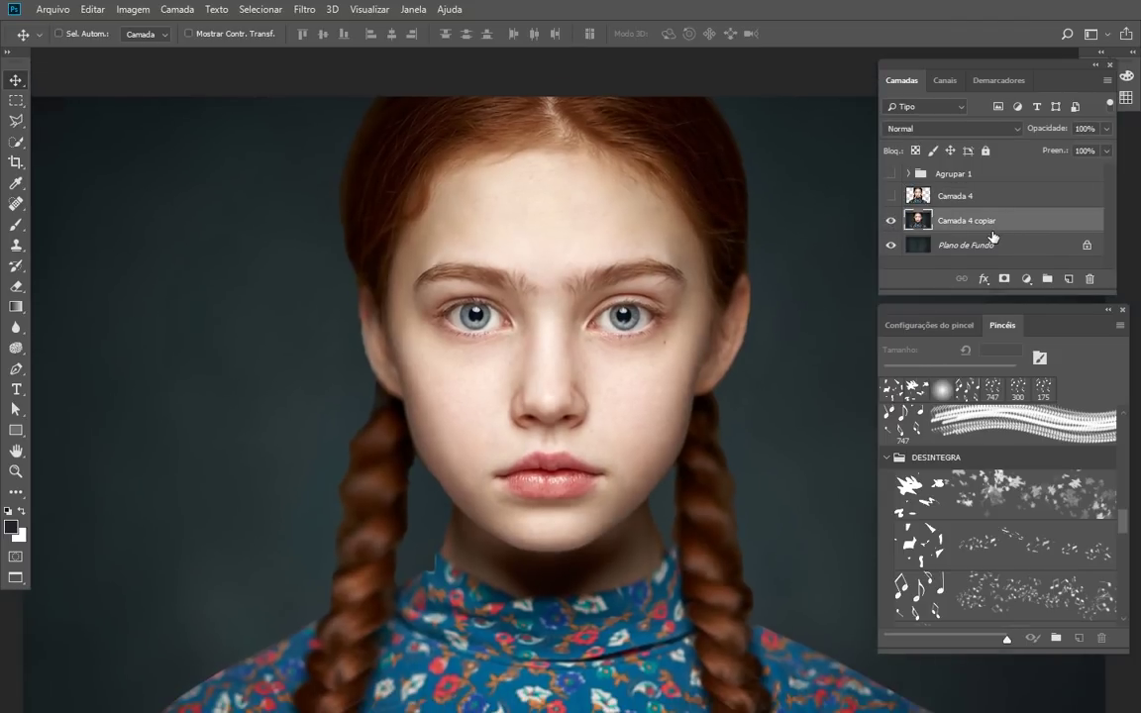
# Step: Show the Camada 4 layer and set its opacity to 100%
pyautogui.click(1010, 197)
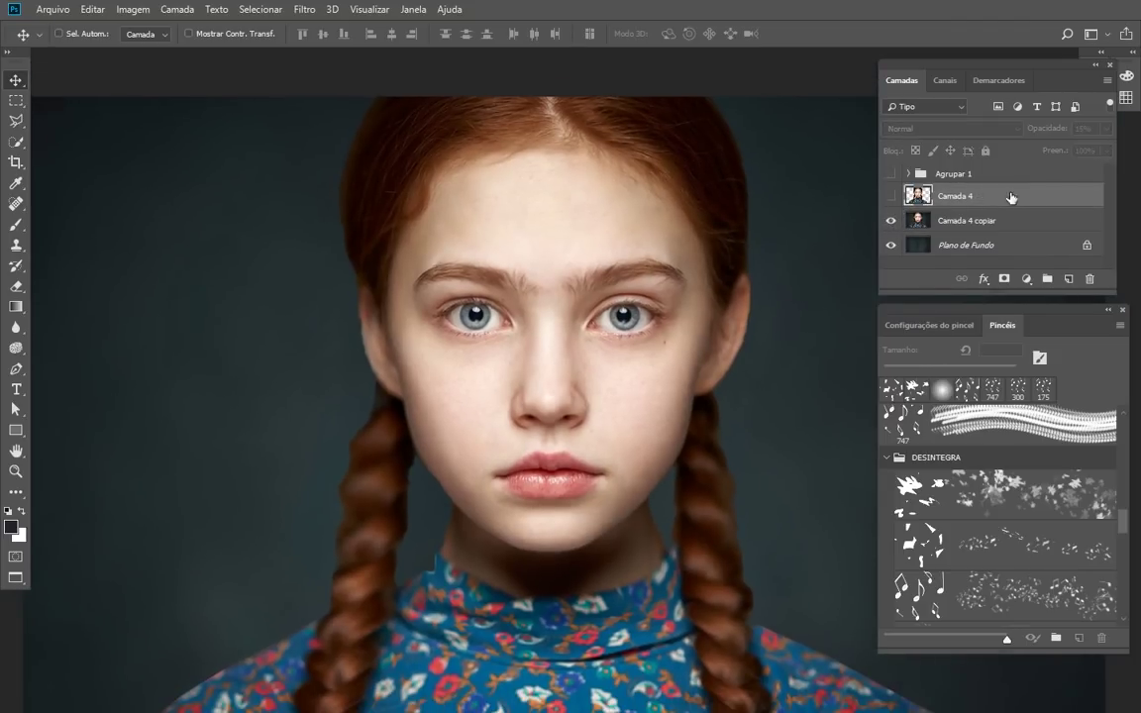
pyautogui.click(889, 196)
pyautogui.moveTo(1102, 153); pyautogui.dragTo(1125, 164)
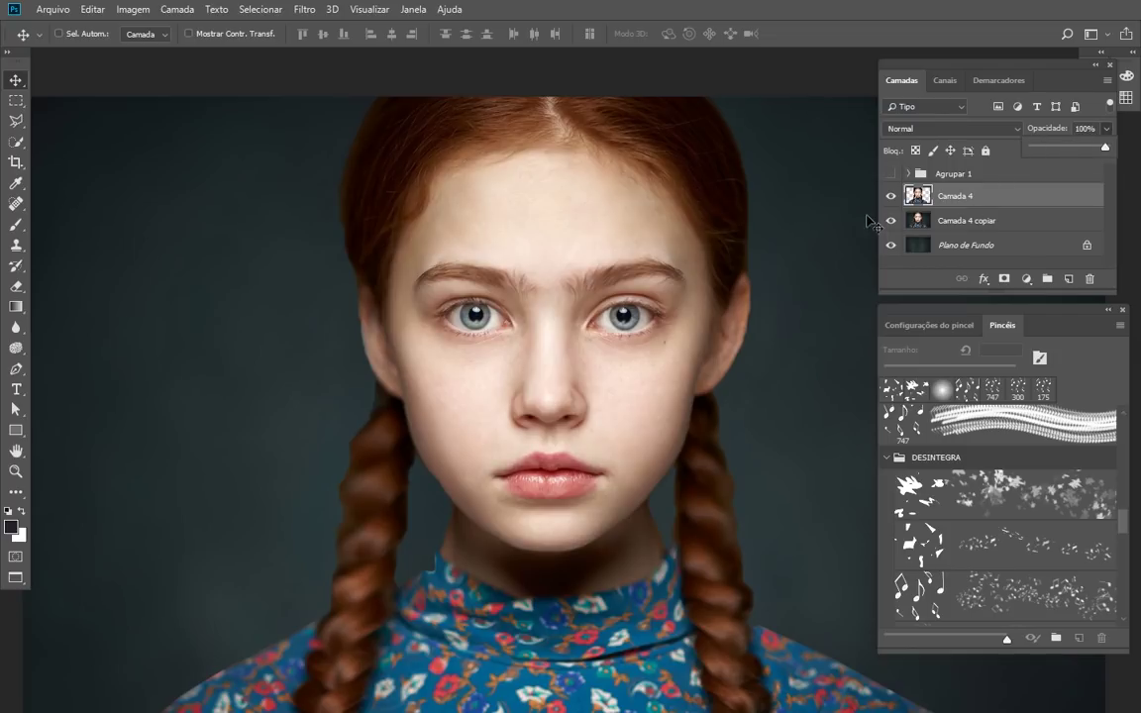
# Step: Inspect Camada 4, Camada 4 copiar and the background separately, leaving only Camada 4 and Plano de Fundo shown
pyautogui.click(890, 197)
pyautogui.click(892, 224)
pyautogui.click(891, 221)
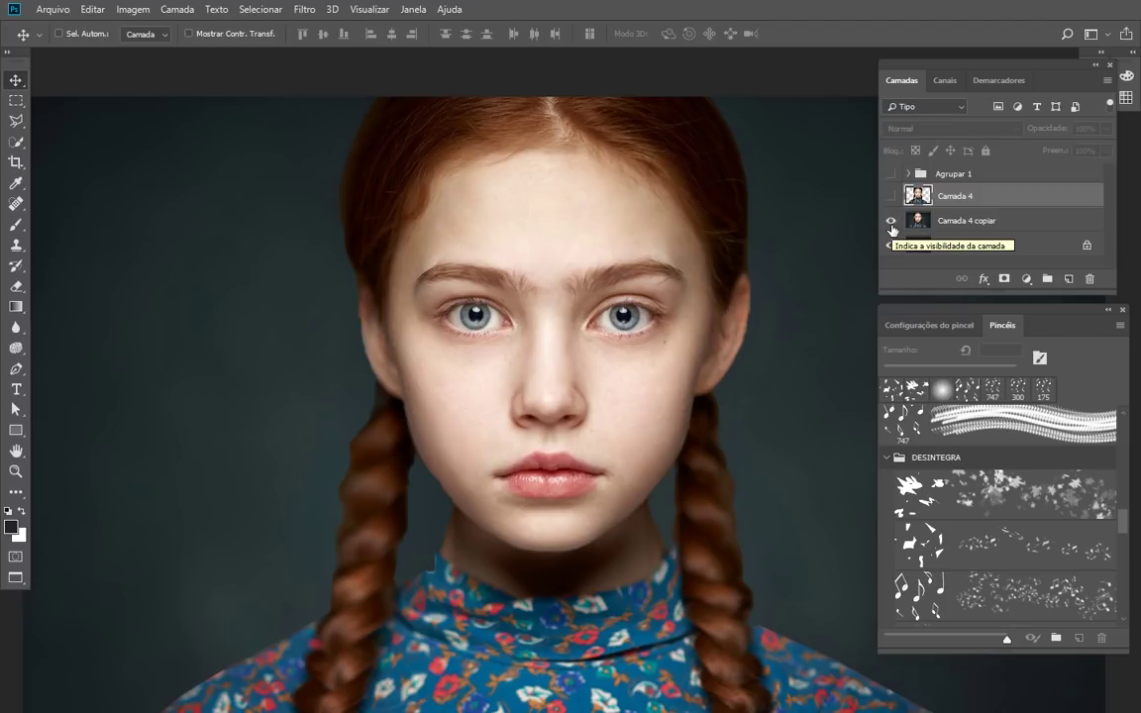
pyautogui.click(891, 221)
pyautogui.click(892, 196)
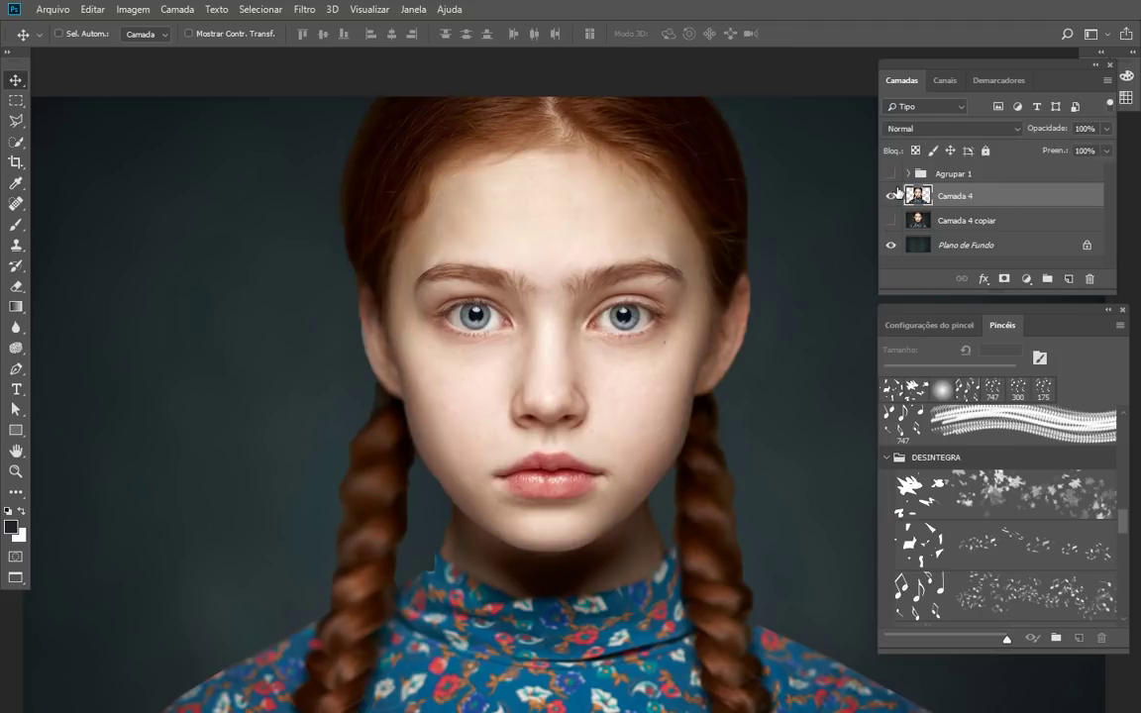
pyautogui.click(892, 247)
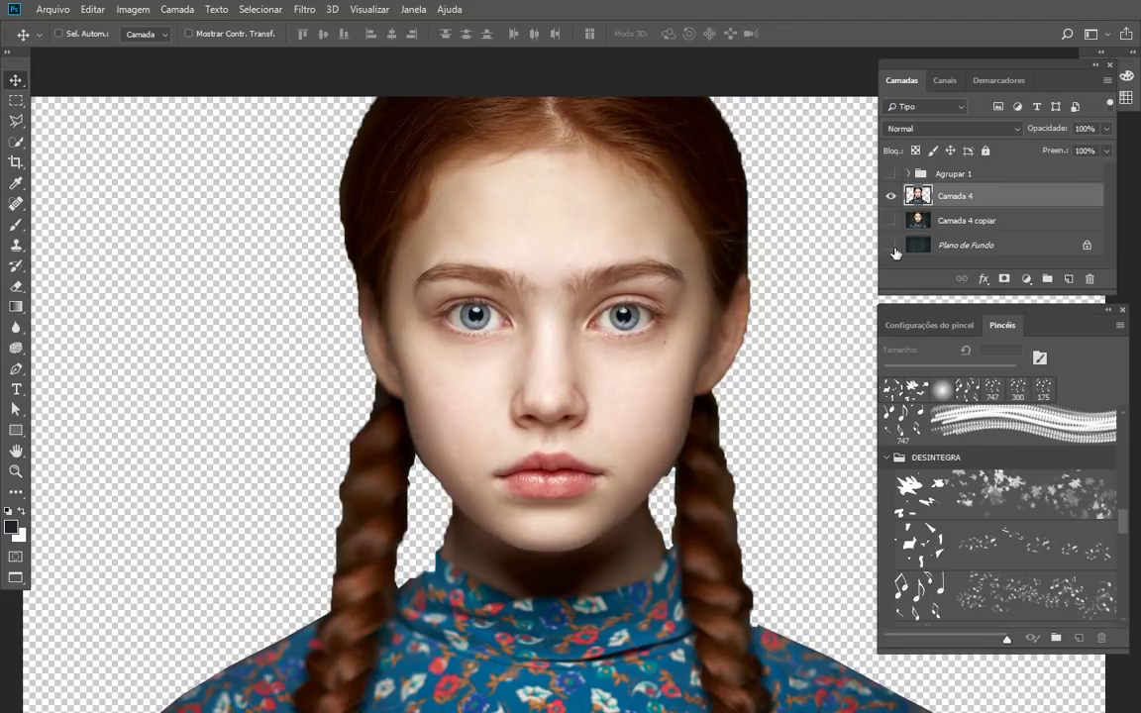
pyautogui.click(892, 248)
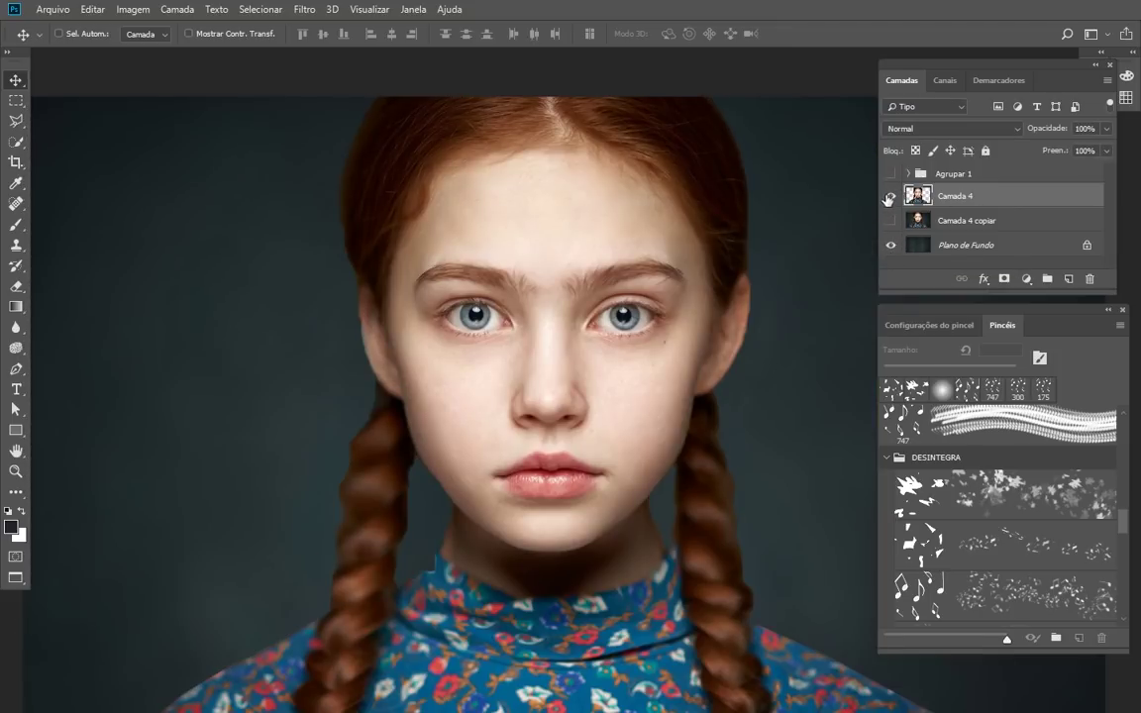
# Step: Delete the Camada 4 copiar layer and the Agrupar 1 group, and check the cut-out girl against the background
pyautogui.moveTo(999, 228); pyautogui.dragTo(1089, 280)
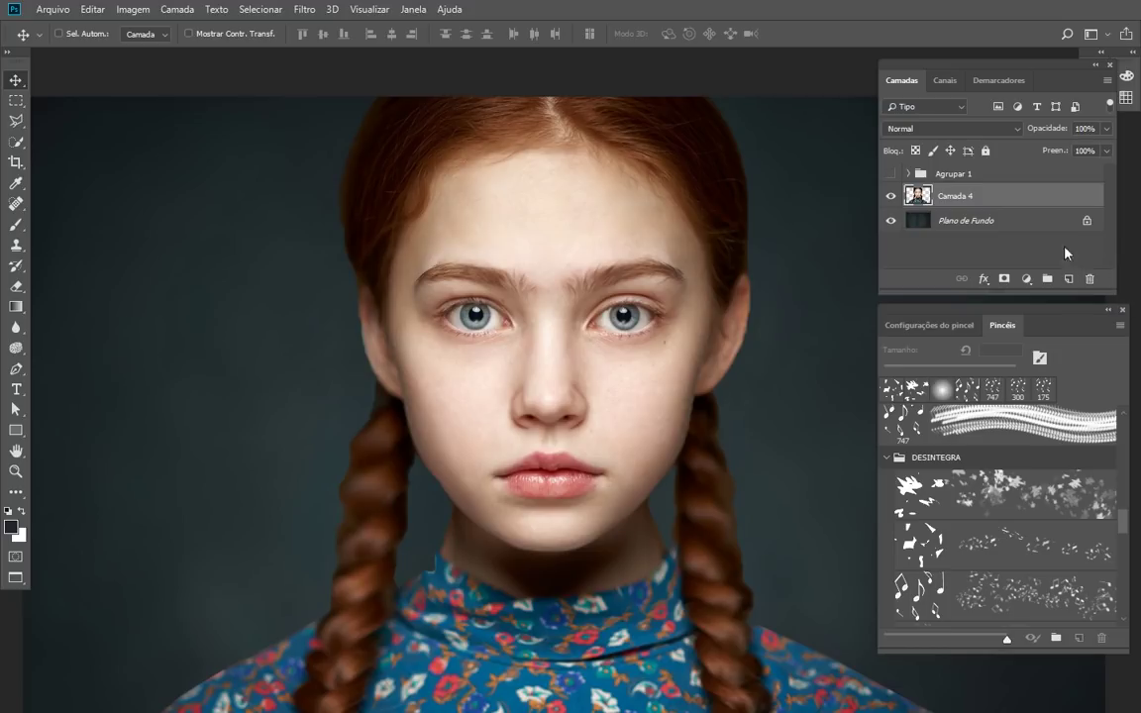
pyautogui.moveTo(999, 182); pyautogui.dragTo(1091, 279)
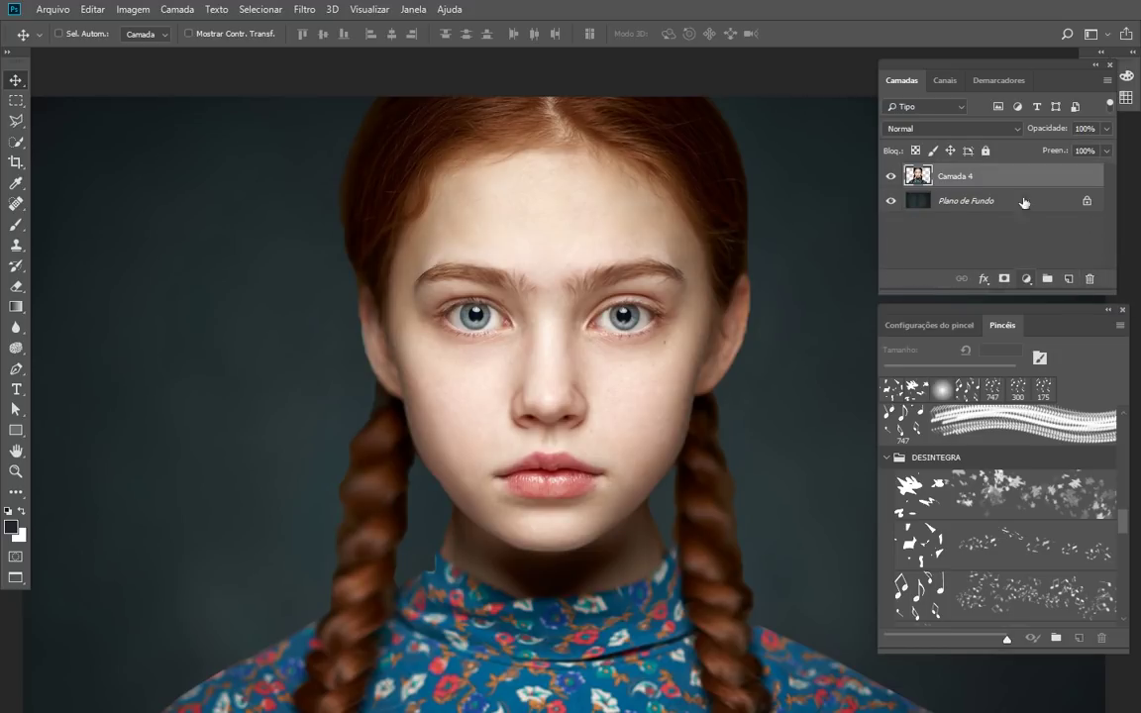
pyautogui.click(890, 176)
pyautogui.click(890, 176)
pyautogui.click(890, 177)
pyautogui.click(891, 177)
# Step: Duplicate the Camada 4 layer and open the copy in the Liquify (Dissolver) filter
pyautogui.moveTo(1045, 186); pyautogui.dragTo(1069, 279)
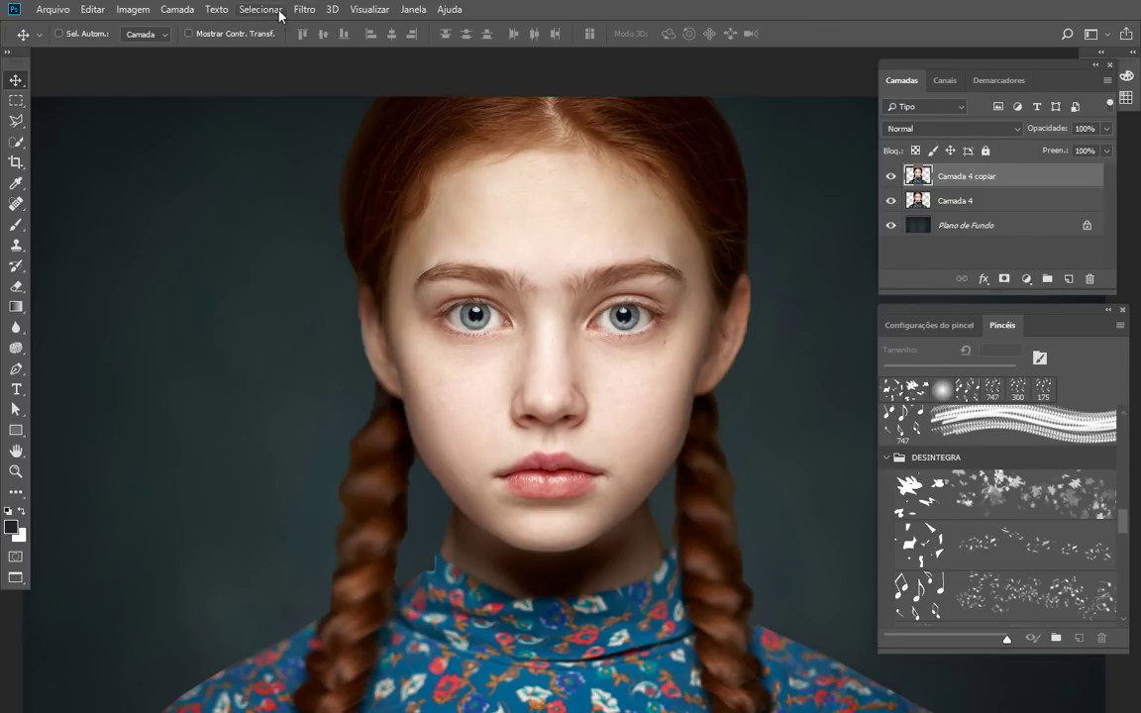
pyautogui.click(309, 12)
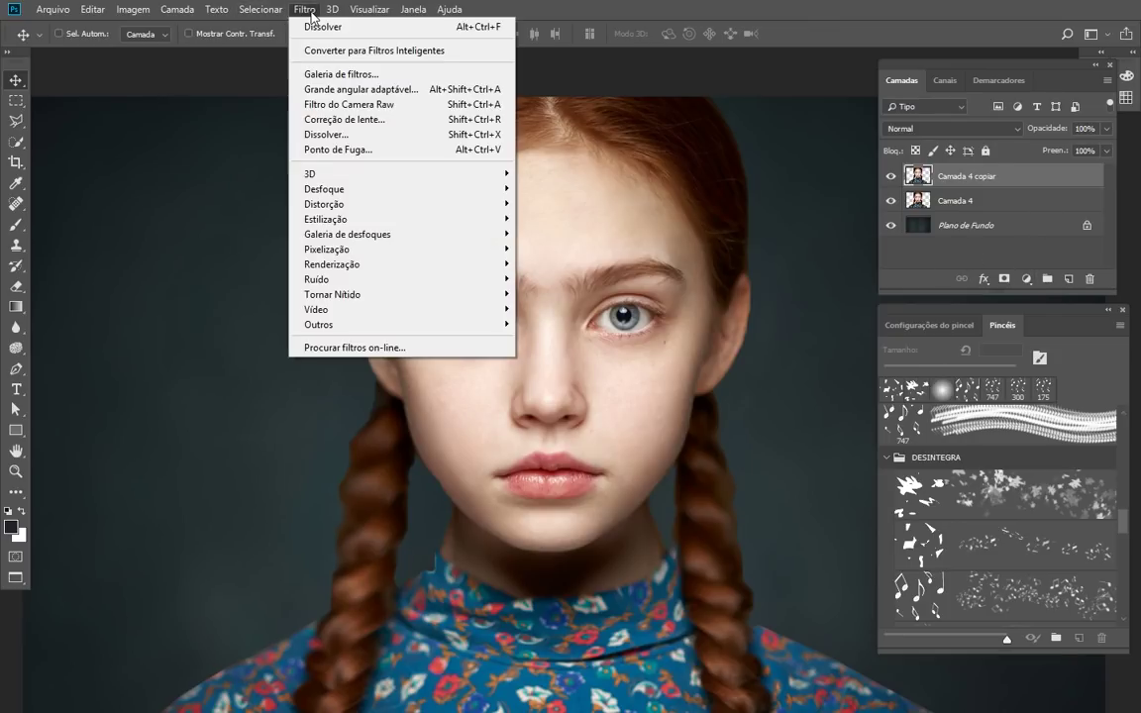
pyautogui.click(353, 136)
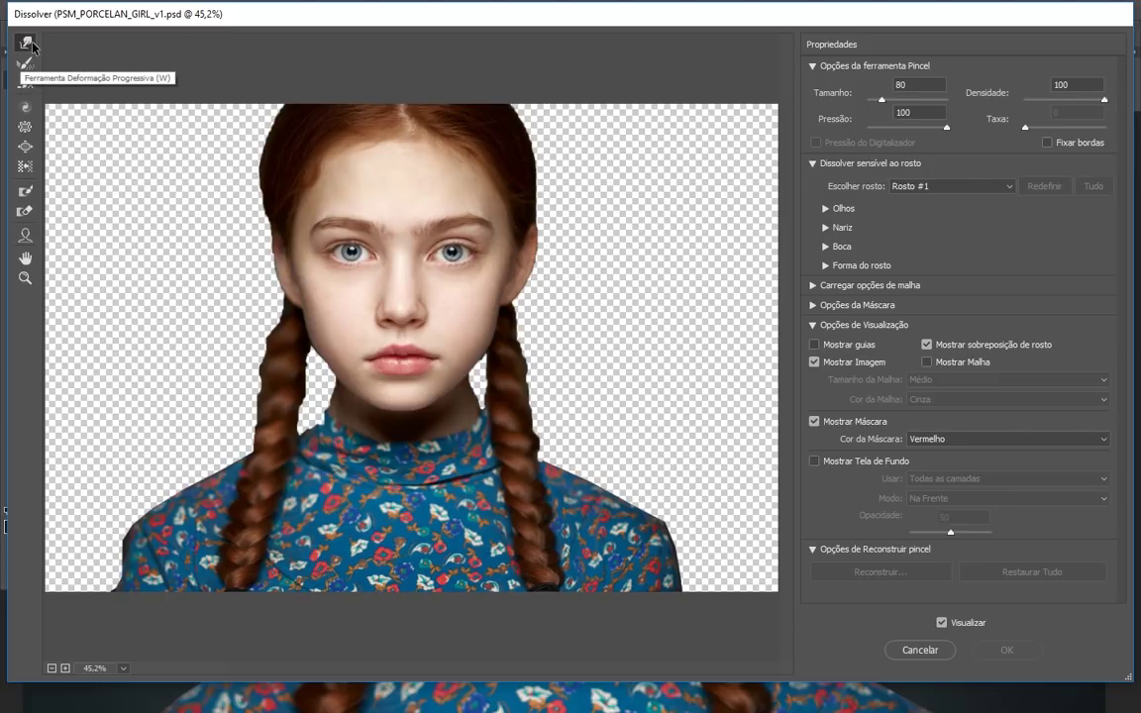
# Step: Set the Forward Warp brush size to 200
pyautogui.press(']')
pyautogui.press(']')
pyautogui.press(']')
pyautogui.press(']')
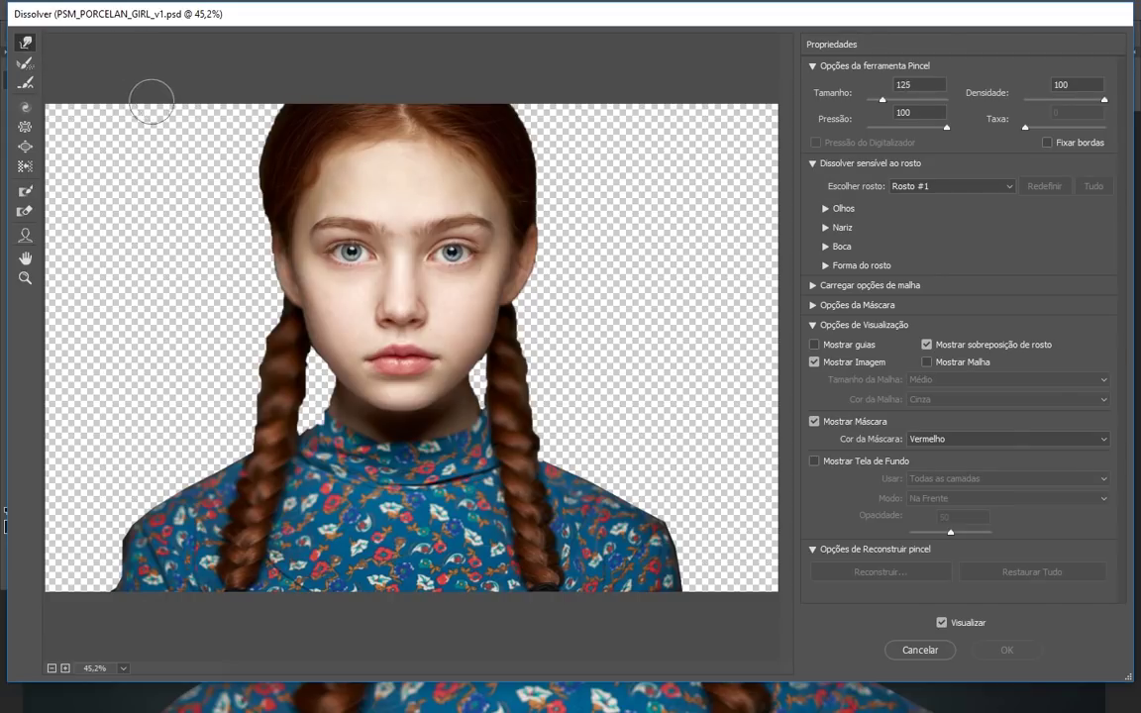
pyautogui.press(']')
pyautogui.press(']')
pyautogui.press(']')
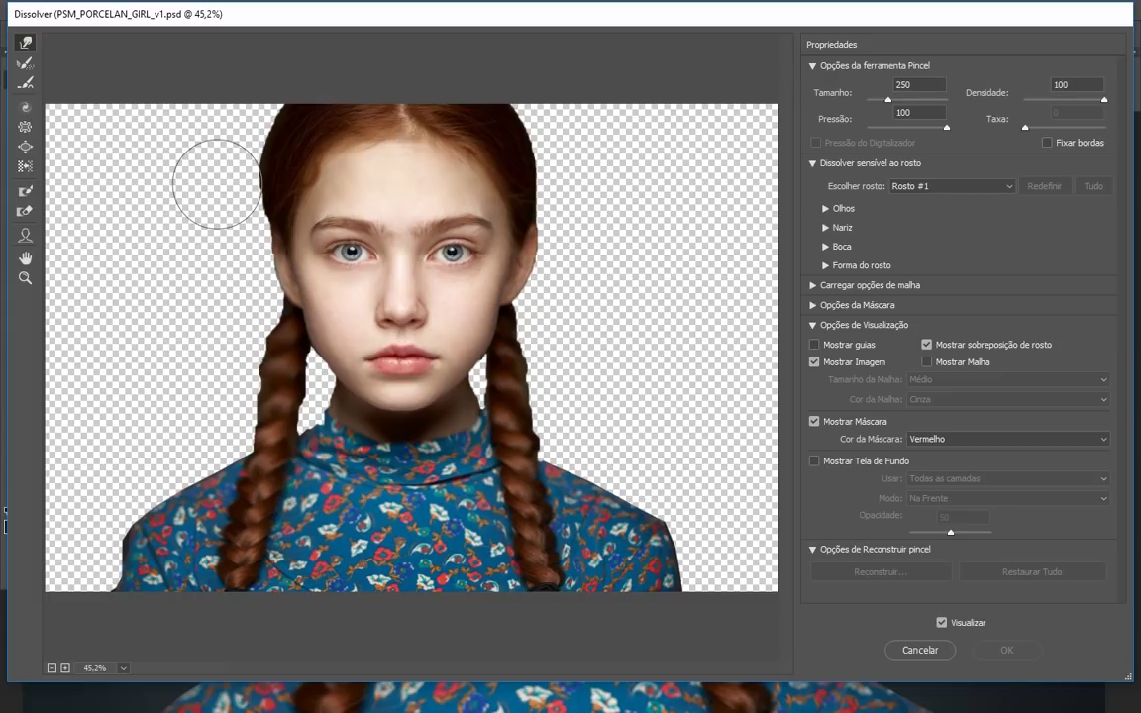
pyautogui.press('[')
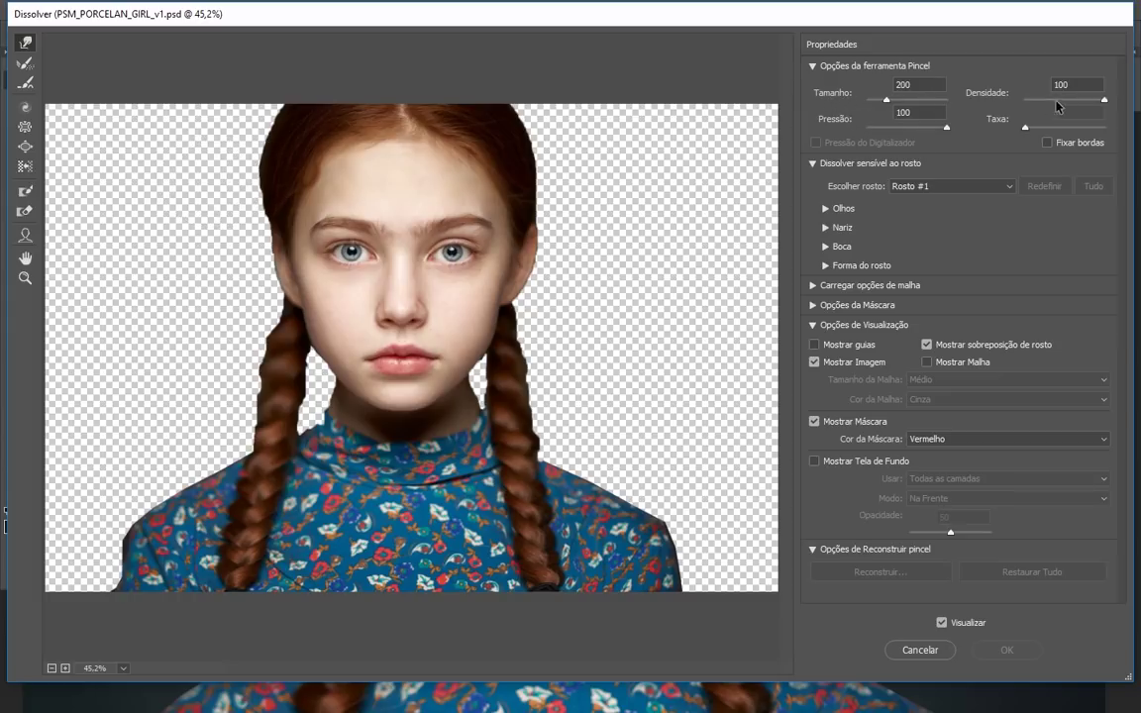
# Step: Warp the hair and forehead on the image's left side outward to the canvas's upper-left area
pyautogui.moveTo(297, 164); pyautogui.dragTo(144, 71)
pyautogui.moveTo(290, 191); pyautogui.dragTo(122, 87)
pyautogui.moveTo(316, 250)
pyautogui.mouseDown()
pyautogui.moveTo(122, 133)
pyautogui.moveTo(104, 104)
pyautogui.mouseUp()
pyautogui.hotkey('ctrl', 'z')
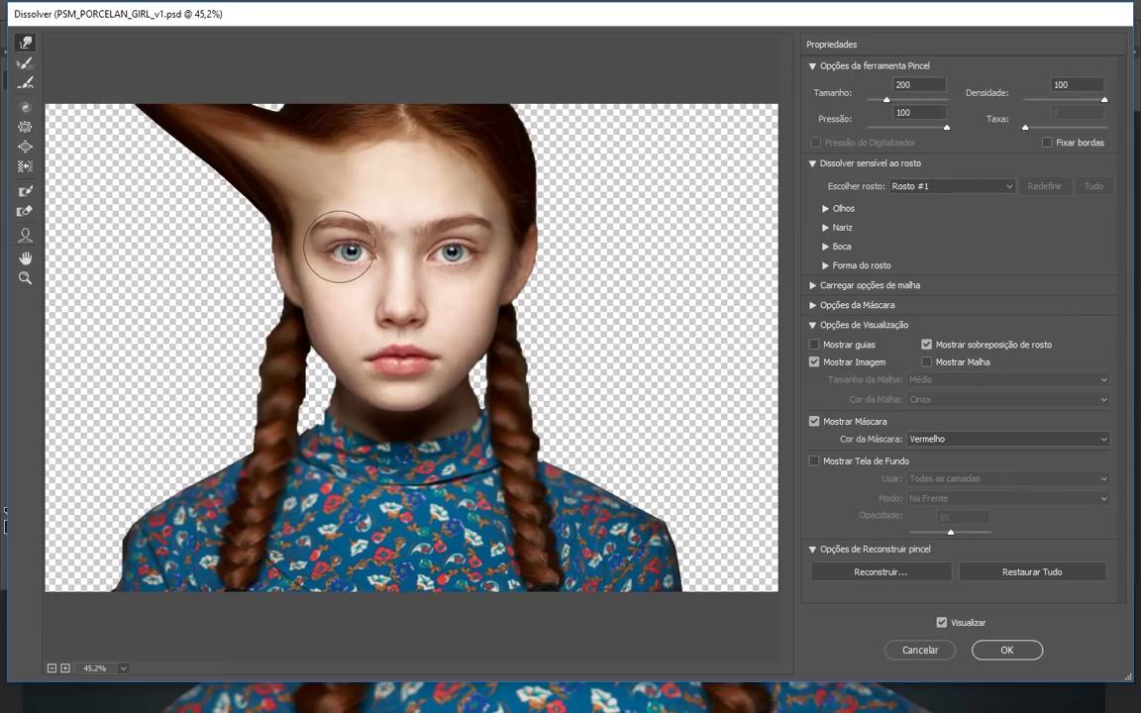
pyautogui.moveTo(329, 247)
pyautogui.mouseDown()
pyautogui.moveTo(248, 210)
pyautogui.moveTo(134, 94)
pyautogui.mouseUp()
pyautogui.hotkey('ctrl', 'z')
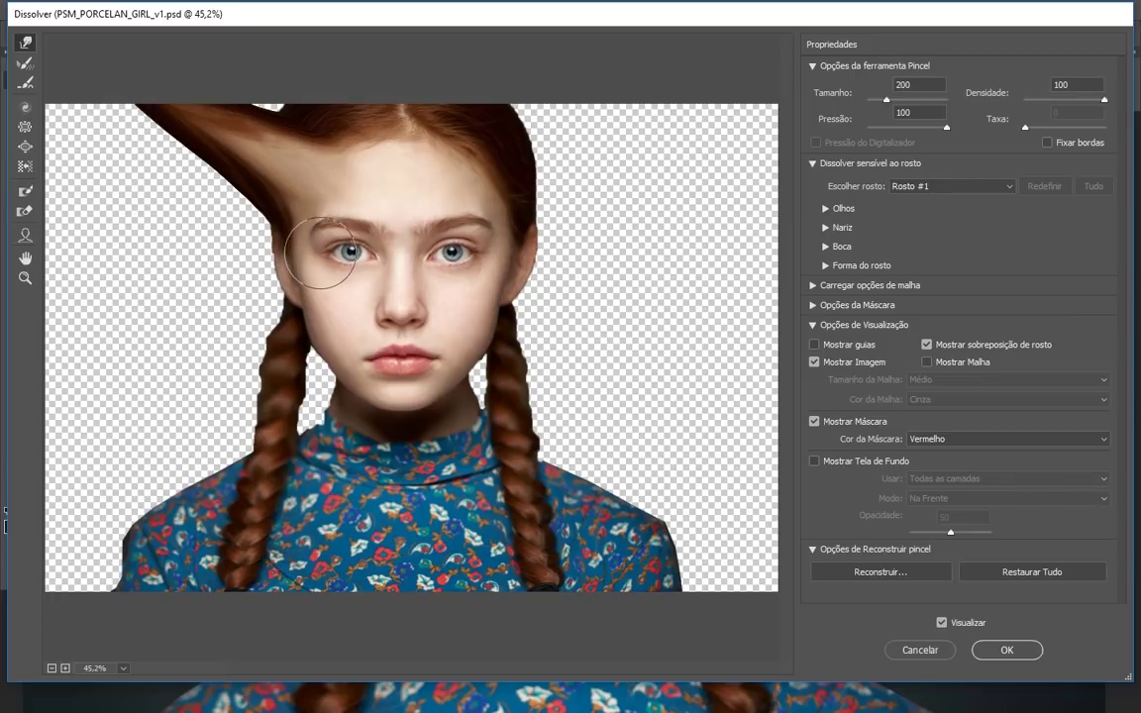
# Step: Warp the outer eye area, cheek, mouth corner and upper braid on the image's left side up and outward
pyautogui.moveTo(318, 247)
pyautogui.mouseDown()
pyautogui.moveTo(262, 214)
pyautogui.moveTo(102, 65)
pyautogui.mouseUp()
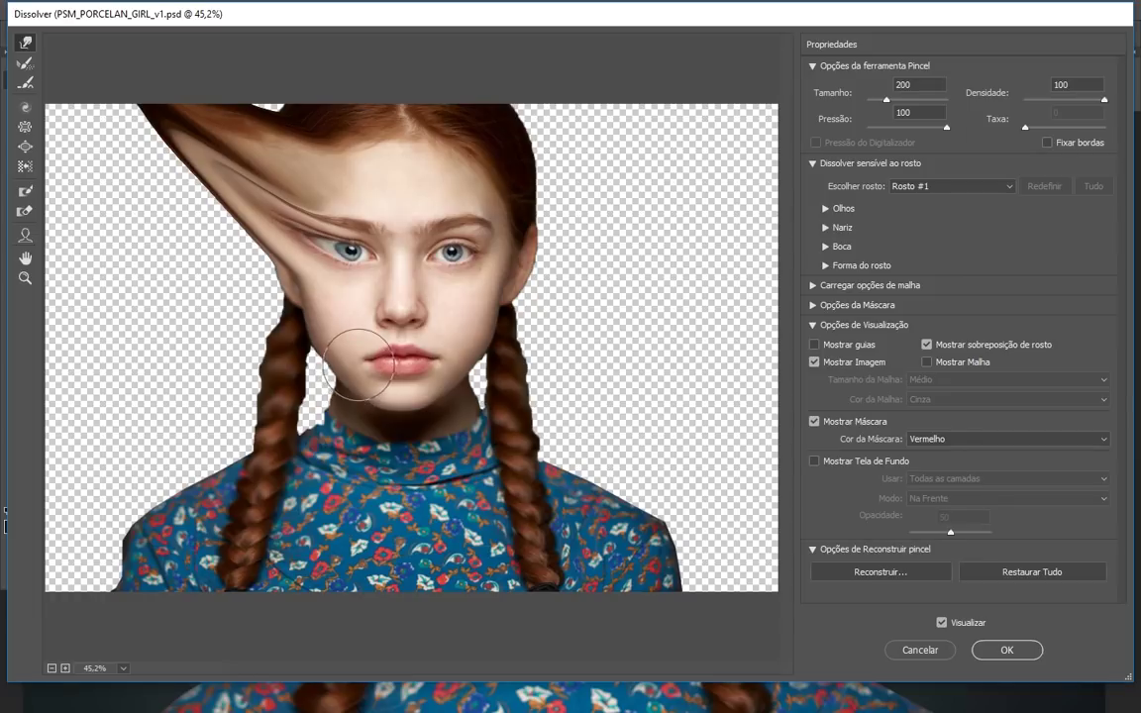
pyautogui.moveTo(355, 361)
pyautogui.mouseDown()
pyautogui.moveTo(322, 351)
pyautogui.moveTo(89, 152)
pyautogui.mouseUp()
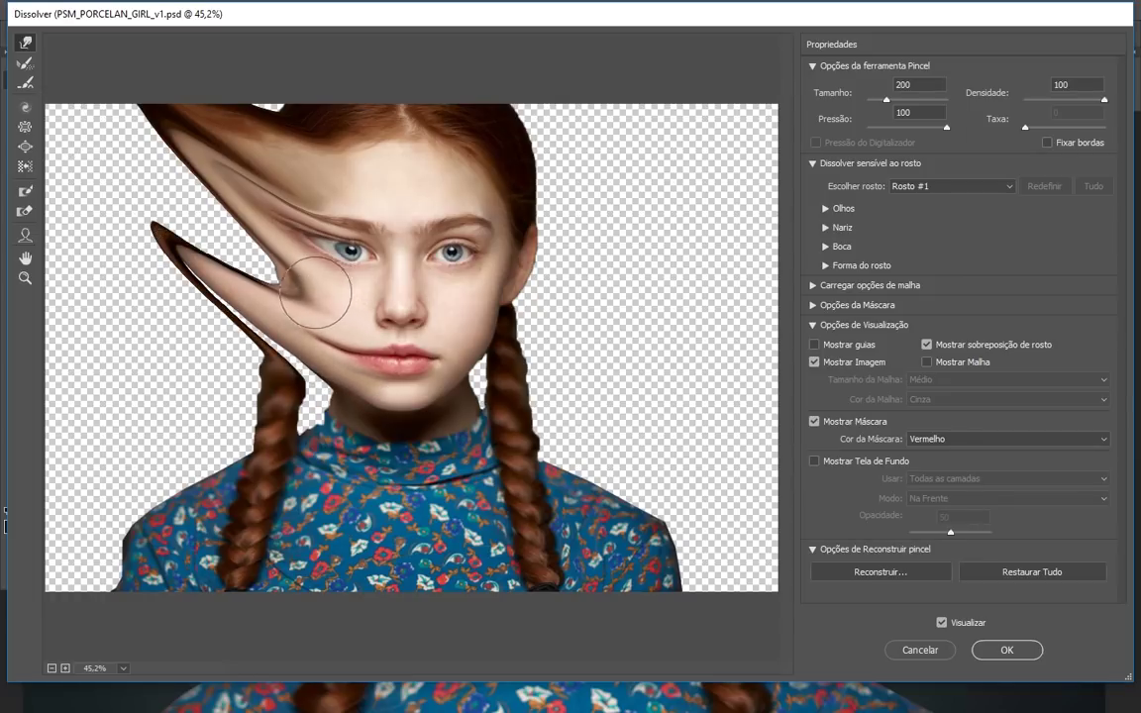
pyautogui.moveTo(286, 264); pyautogui.dragTo(121, 166)
pyautogui.moveTo(297, 367); pyautogui.dragTo(133, 236)
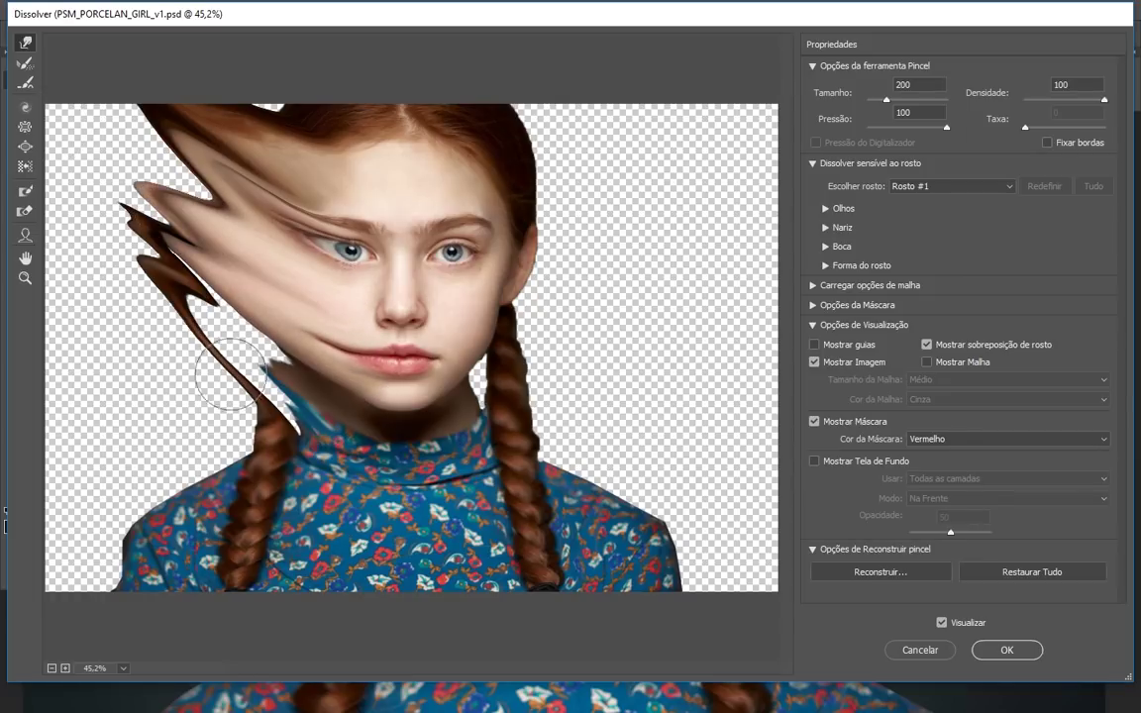
# Step: Stretch the left braid, neck, collar and dress shoulder outward to the canvas's left edge in long streaks
pyautogui.moveTo(315, 487); pyautogui.dragTo(163, 435)
pyautogui.moveTo(287, 496); pyautogui.dragTo(59, 416)
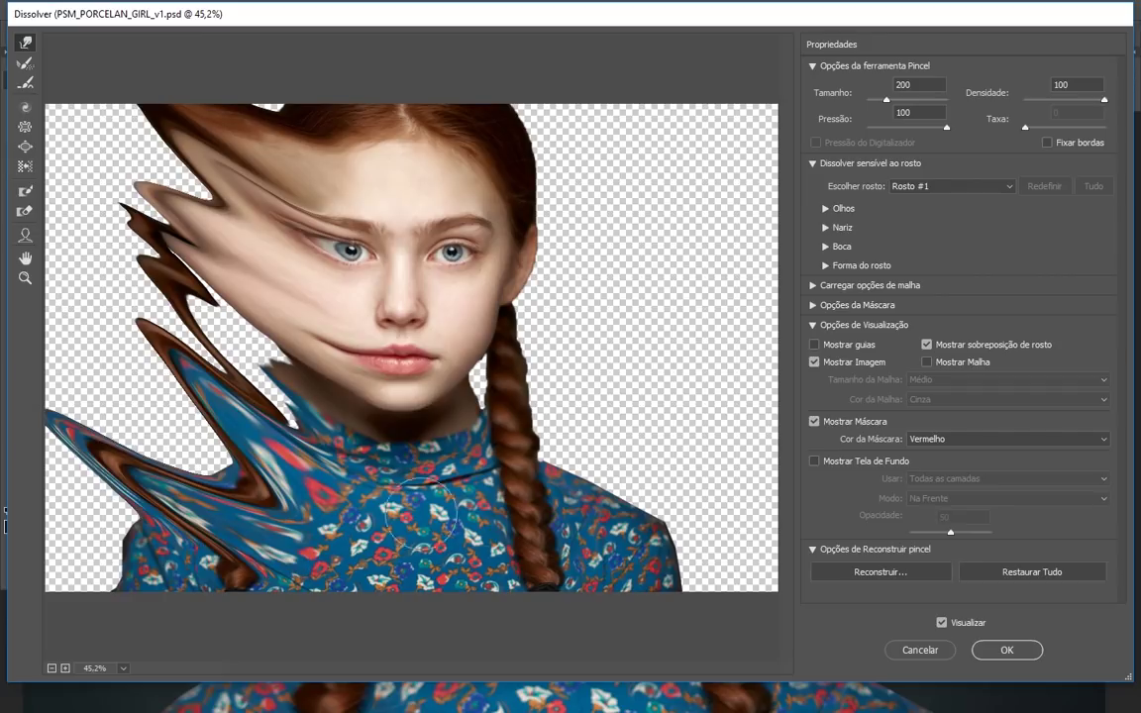
pyautogui.moveTo(253, 491); pyautogui.dragTo(80, 401)
pyautogui.moveTo(248, 382); pyautogui.dragTo(50, 213)
pyautogui.moveTo(260, 358); pyautogui.dragTo(147, 270)
pyautogui.moveTo(253, 324); pyautogui.dragTo(162, 262)
pyautogui.moveTo(280, 394); pyautogui.dragTo(139, 277)
pyautogui.moveTo(248, 436); pyautogui.dragTo(104, 362)
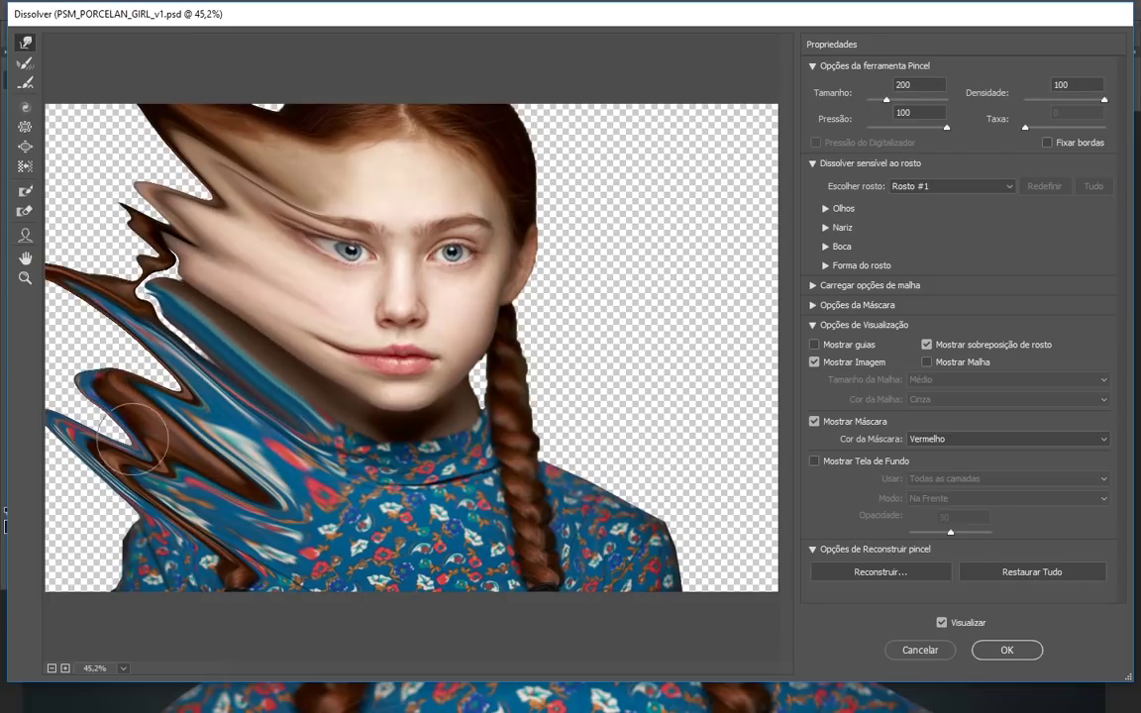
pyautogui.moveTo(159, 536); pyautogui.dragTo(59, 500)
pyautogui.moveTo(138, 581); pyautogui.dragTo(28, 569)
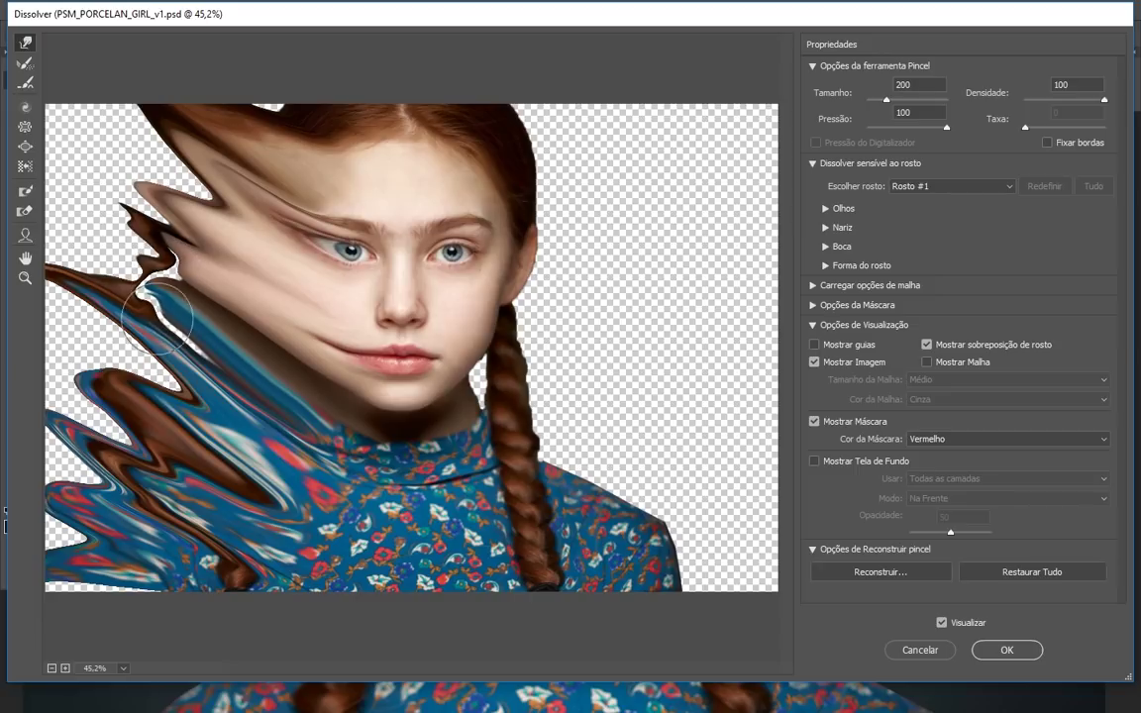
# Step: Extend the tips of the stretched forehead, cheek and upper braid streaks up to the canvas's left edge
pyautogui.moveTo(194, 190)
pyautogui.mouseDown()
pyautogui.moveTo(75, 134)
pyautogui.moveTo(119, 121)
pyautogui.moveTo(106, 110)
pyautogui.mouseUp()
pyautogui.moveTo(136, 229); pyautogui.dragTo(74, 144)
pyautogui.moveTo(126, 264); pyautogui.dragTo(74, 207)
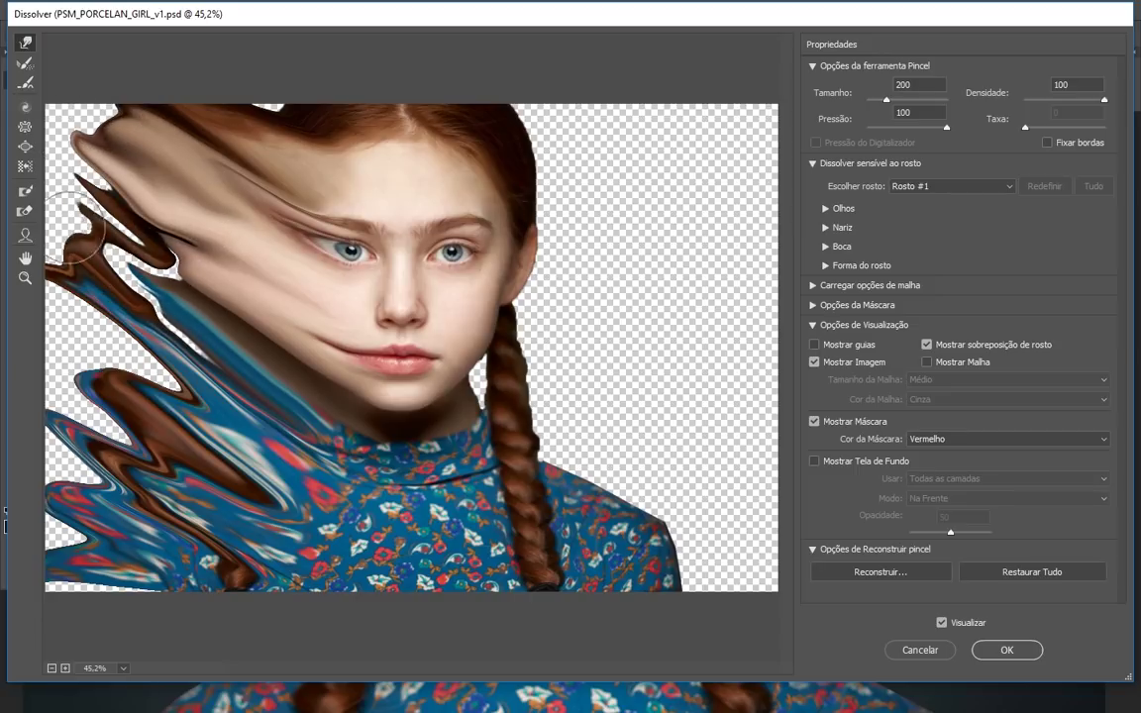
pyautogui.moveTo(171, 287)
pyautogui.mouseDown()
pyautogui.moveTo(57, 208)
pyautogui.moveTo(149, 228)
pyautogui.moveTo(94, 170)
pyautogui.moveTo(48, 143)
pyautogui.mouseUp()
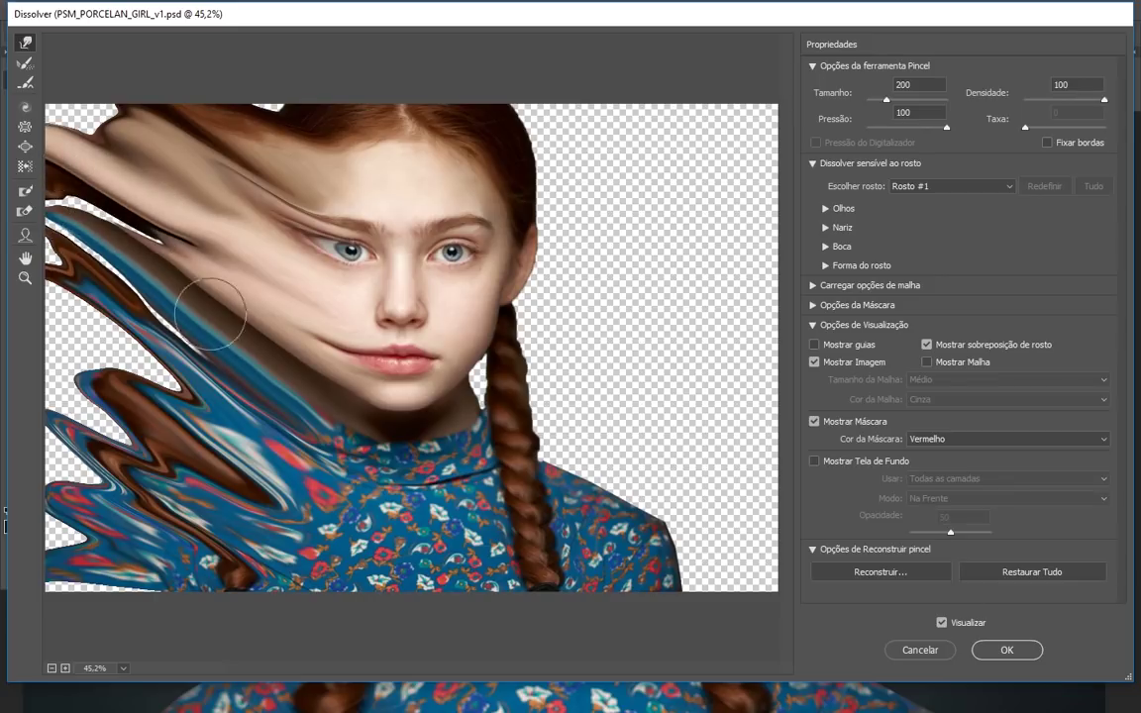
# Step: Smear the jaw, neck and collar streaks up and outward across the stretched cheek
pyautogui.moveTo(260, 371); pyautogui.dragTo(128, 189)
pyautogui.moveTo(256, 298); pyautogui.dragTo(74, 181)
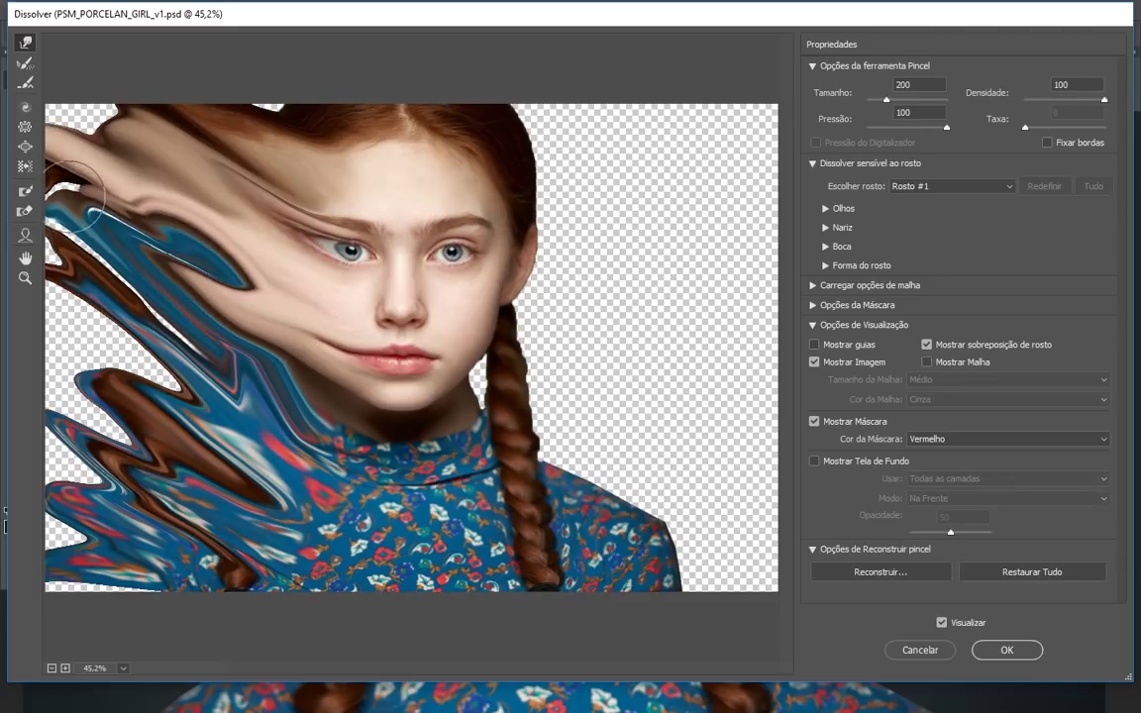
pyautogui.moveTo(198, 230); pyautogui.dragTo(74, 120)
pyautogui.moveTo(253, 379); pyautogui.dragTo(204, 257)
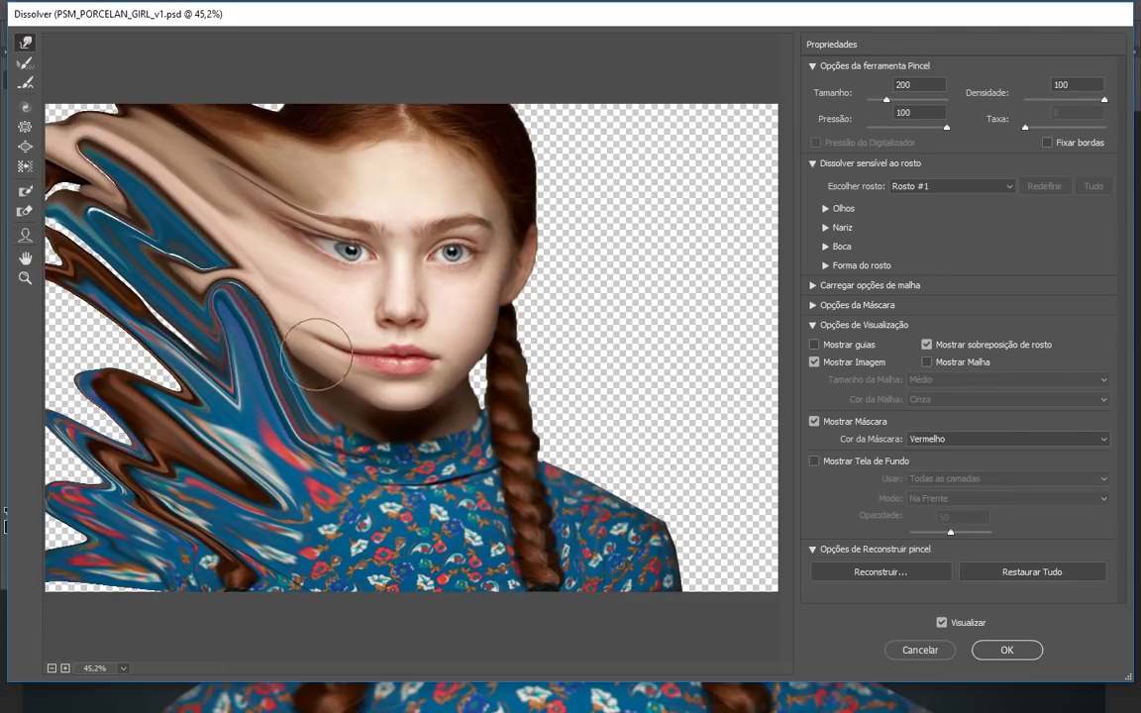
pyautogui.moveTo(282, 301)
pyautogui.mouseDown()
pyautogui.moveTo(113, 279)
pyautogui.moveTo(73, 214)
pyautogui.mouseUp()
pyautogui.moveTo(242, 366)
pyautogui.mouseDown()
pyautogui.moveTo(246, 337)
pyautogui.moveTo(143, 152)
pyautogui.mouseUp()
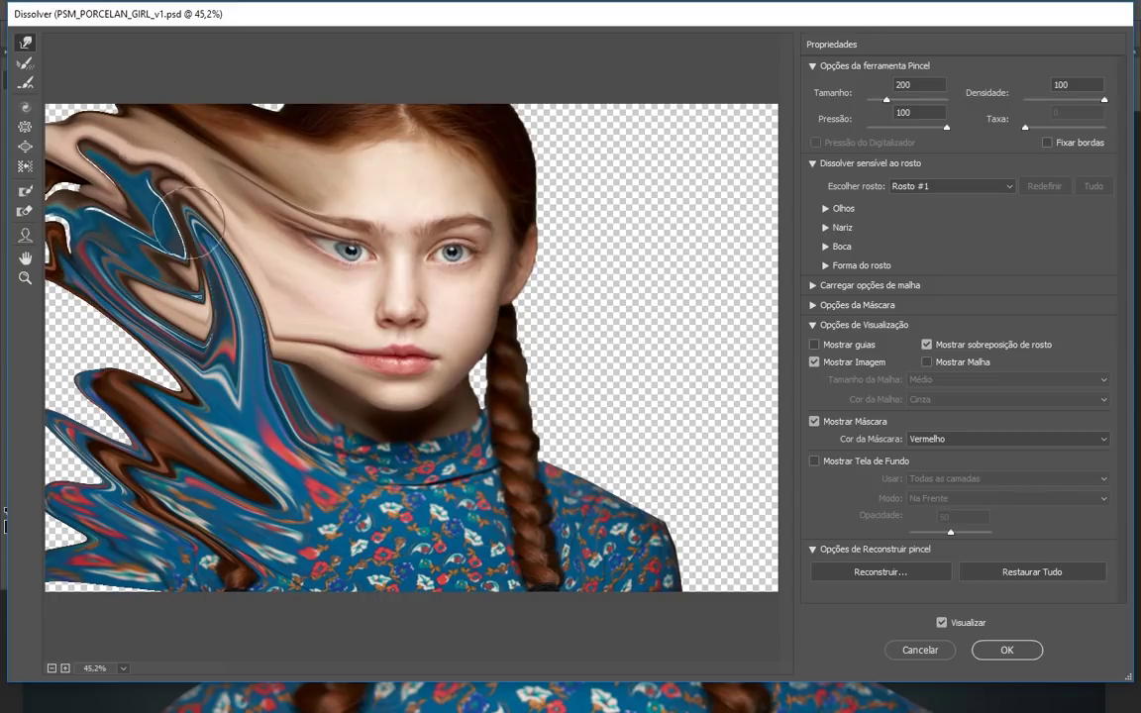
pyautogui.moveTo(233, 256); pyautogui.dragTo(145, 156)
pyautogui.moveTo(291, 315); pyautogui.dragTo(111, 130)
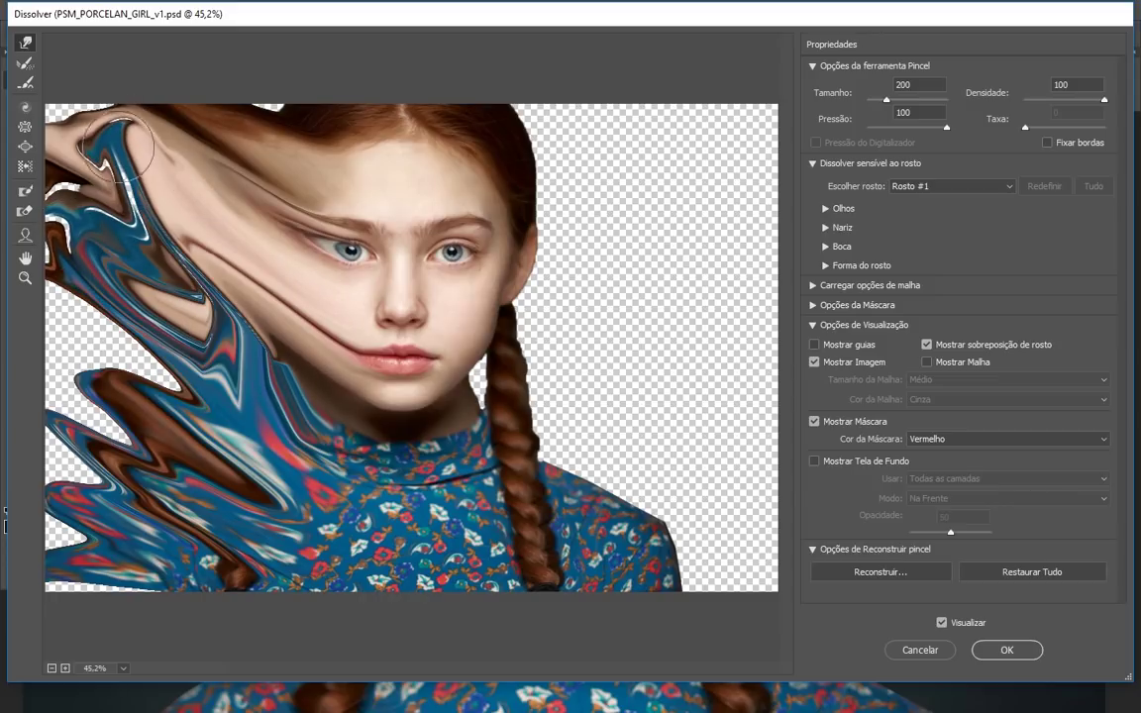
pyautogui.moveTo(287, 416)
pyautogui.mouseDown()
pyautogui.moveTo(256, 273)
pyautogui.moveTo(106, 159)
pyautogui.mouseUp()
pyautogui.moveTo(313, 265); pyautogui.dragTo(72, 130)
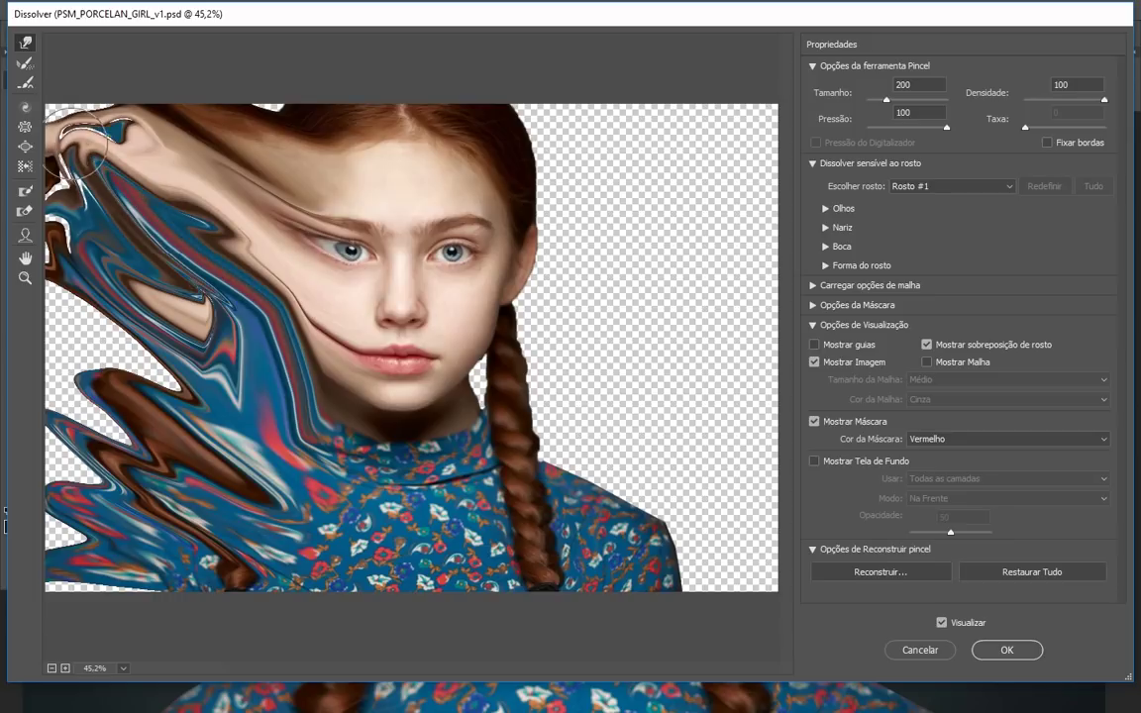
# Step: Smear the jaw, neck and collar streaks up and outward across the stretched cheek with the 200-size warp brush
pyautogui.moveTo(286, 276)
pyautogui.mouseDown()
pyautogui.moveTo(120, 217)
pyautogui.moveTo(65, 168)
pyautogui.mouseUp()
pyautogui.moveTo(275, 454); pyautogui.dragTo(104, 317)
pyautogui.moveTo(327, 377)
pyautogui.mouseDown()
pyautogui.moveTo(289, 376)
pyautogui.moveTo(97, 248)
pyautogui.mouseUp()
pyautogui.moveTo(300, 318)
pyautogui.mouseDown()
pyautogui.moveTo(251, 324)
pyautogui.moveTo(71, 223)
pyautogui.mouseUp()
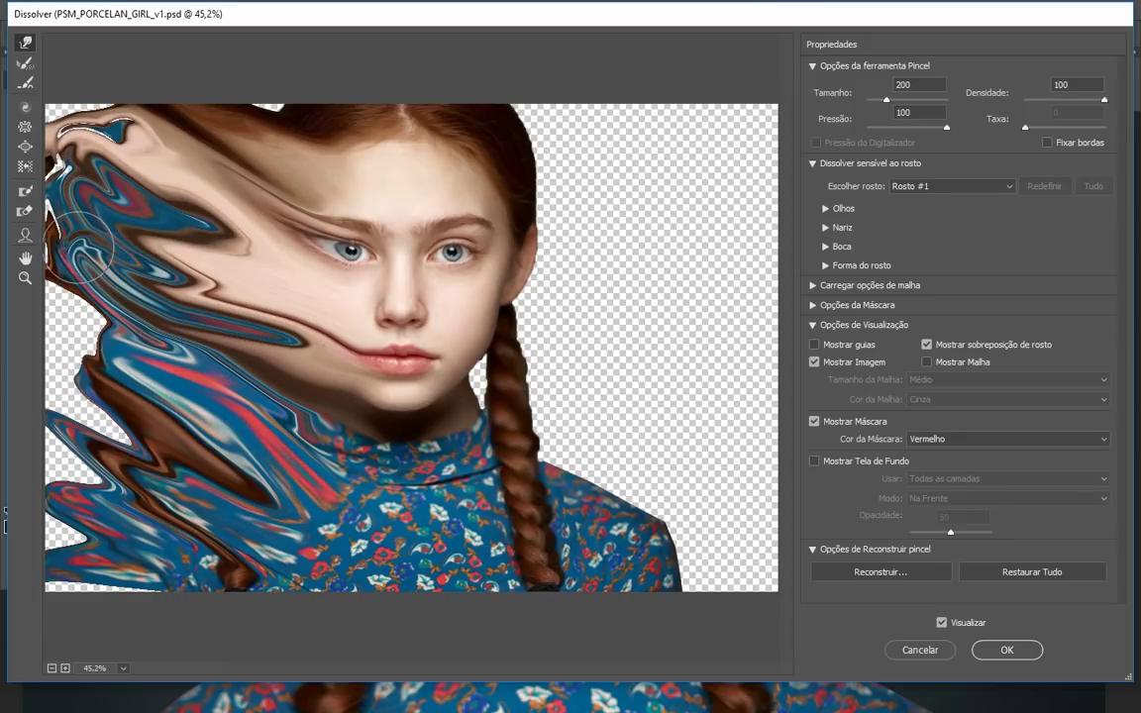
pyautogui.moveTo(238, 441); pyautogui.dragTo(84, 203)
pyautogui.moveTo(262, 264); pyautogui.dragTo(64, 168)
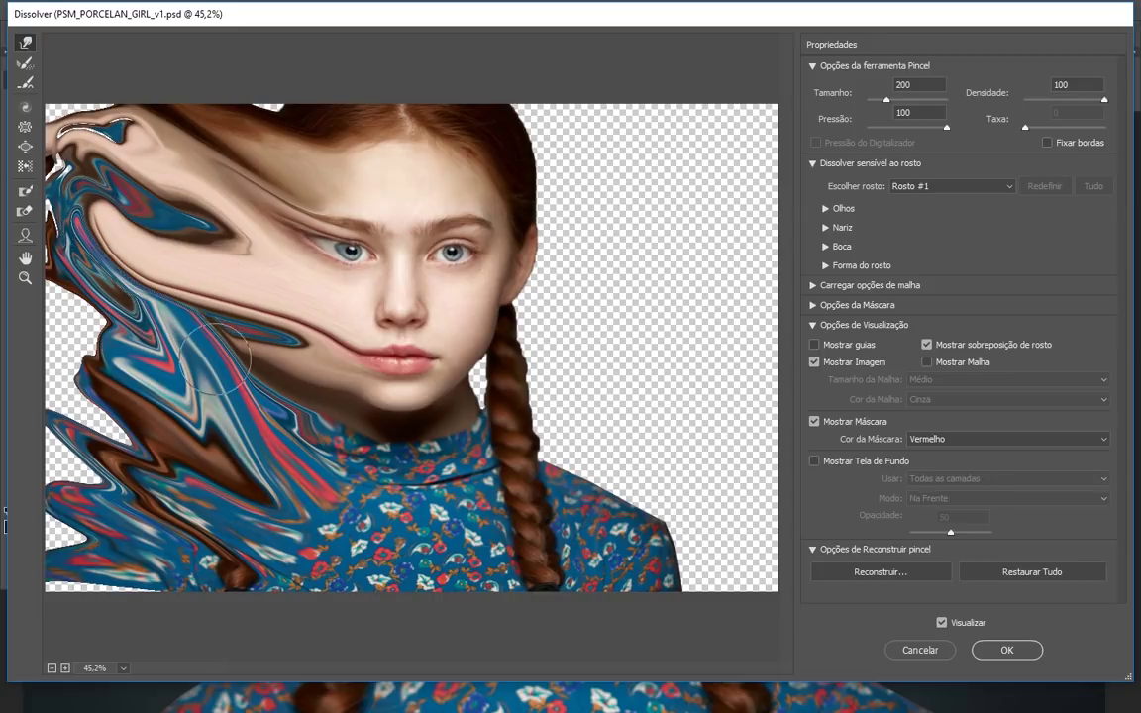
# Step: Push the dress and cheek streaks upward and stretch the brown braid streak out to the canvas's left edge
pyautogui.moveTo(183, 353); pyautogui.dragTo(103, 148)
pyautogui.moveTo(220, 249); pyautogui.dragTo(75, 170)
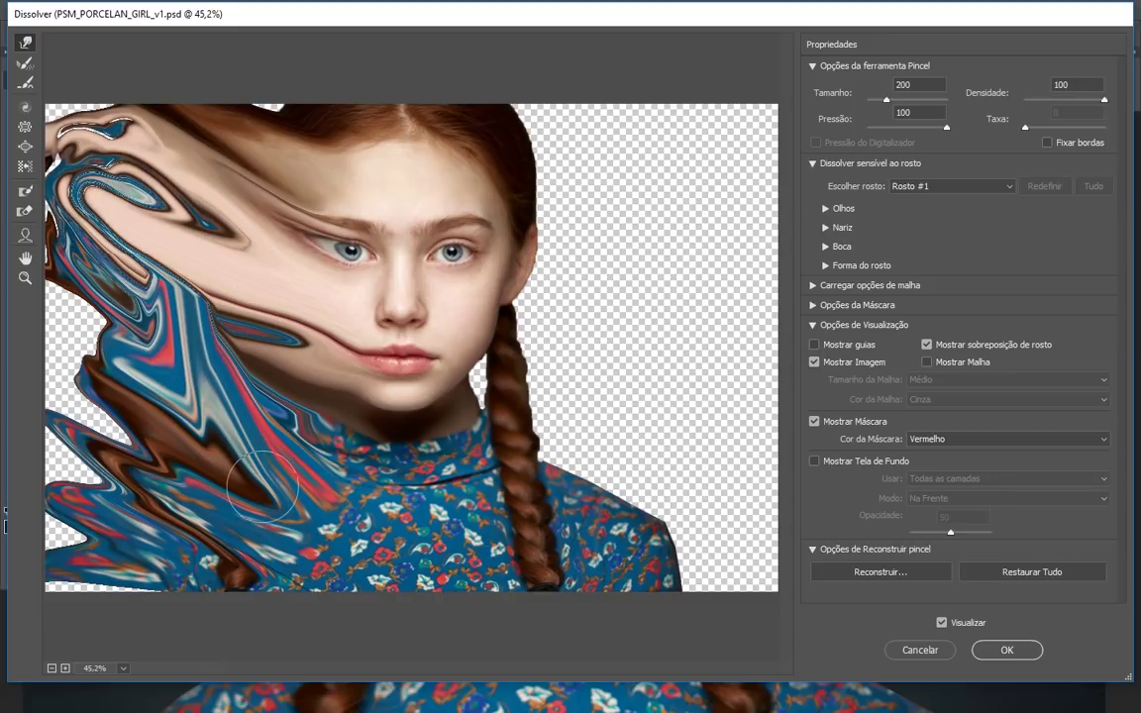
pyautogui.moveTo(159, 387); pyautogui.dragTo(42, 204)
pyautogui.moveTo(102, 359); pyautogui.dragTo(30, 305)
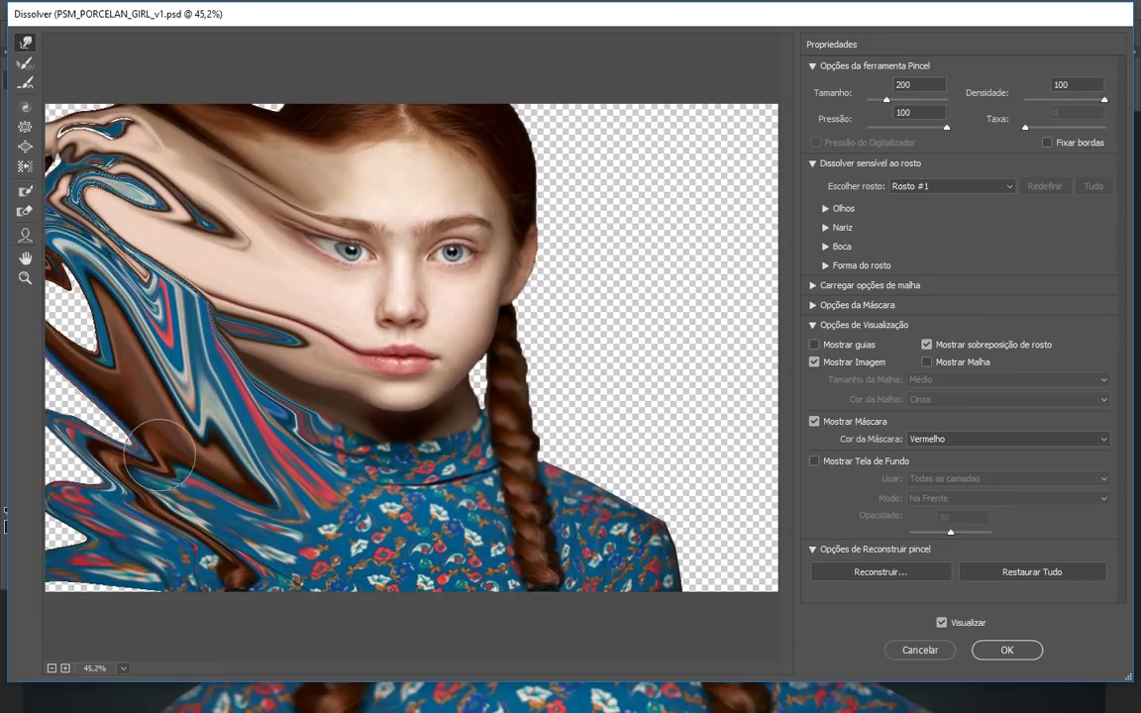
pyautogui.moveTo(154, 424); pyautogui.dragTo(30, 334)
# Step: Enlarge the warp brush to 400 and spread the braid, dress and collar streaks over the transparent gaps along the canvas's left edge
pyautogui.press(']')
pyautogui.press(']')
pyautogui.press(']')
pyautogui.moveTo(144, 384)
pyautogui.mouseDown()
pyautogui.moveTo(52, 342)
pyautogui.moveTo(45, 322)
pyautogui.mouseUp()
pyautogui.moveTo(53, 460); pyautogui.dragTo(29, 416)
pyautogui.moveTo(234, 322); pyautogui.dragTo(42, 171)
pyautogui.moveTo(164, 241); pyautogui.dragTo(76, 172)
pyautogui.moveTo(135, 349); pyautogui.dragTo(103, 265)
pyautogui.moveTo(177, 246); pyautogui.dragTo(69, 228)
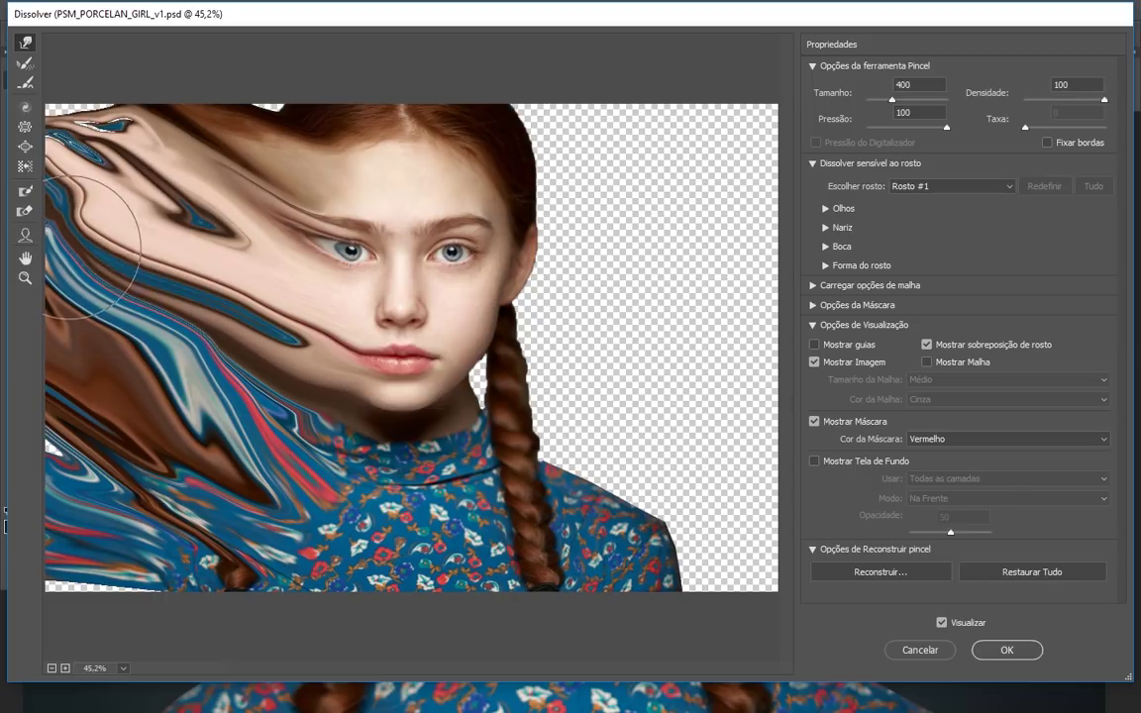
pyautogui.moveTo(162, 205); pyautogui.dragTo(164, 167)
# Step: Reduce the warp brush to 125 and pull jagged dark streaks from the jaw's shadowed edge up across the stretched cheek
pyautogui.press('[')
pyautogui.press('[')
pyautogui.press('[')
pyautogui.press('[')
pyautogui.press('[')
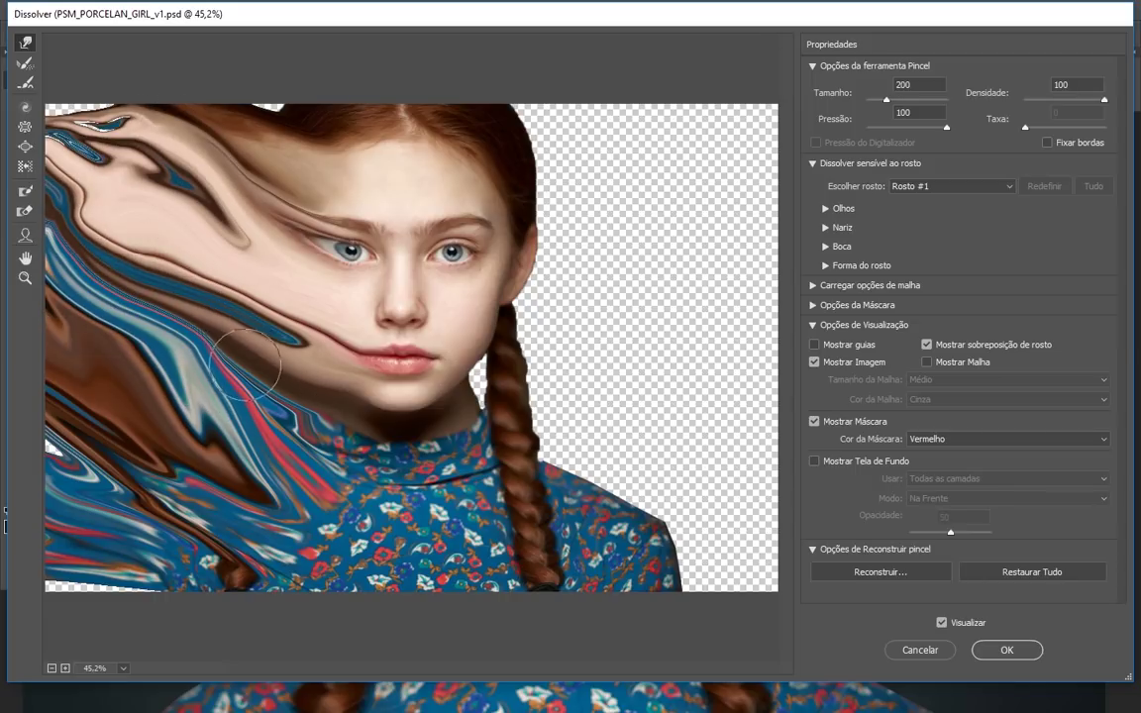
pyautogui.moveTo(239, 366); pyautogui.dragTo(147, 206)
pyautogui.moveTo(237, 299); pyautogui.dragTo(100, 247)
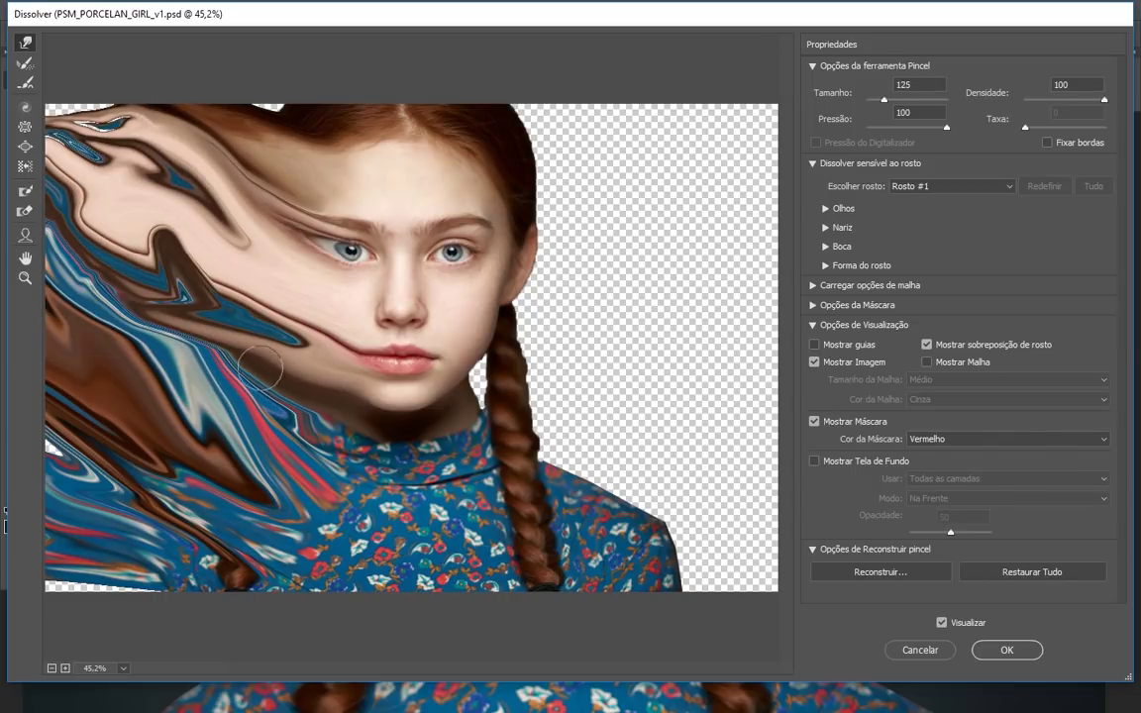
pyautogui.moveTo(250, 344); pyautogui.dragTo(160, 187)
pyautogui.moveTo(268, 282); pyautogui.dragTo(108, 172)
pyautogui.moveTo(132, 263); pyautogui.dragTo(87, 130)
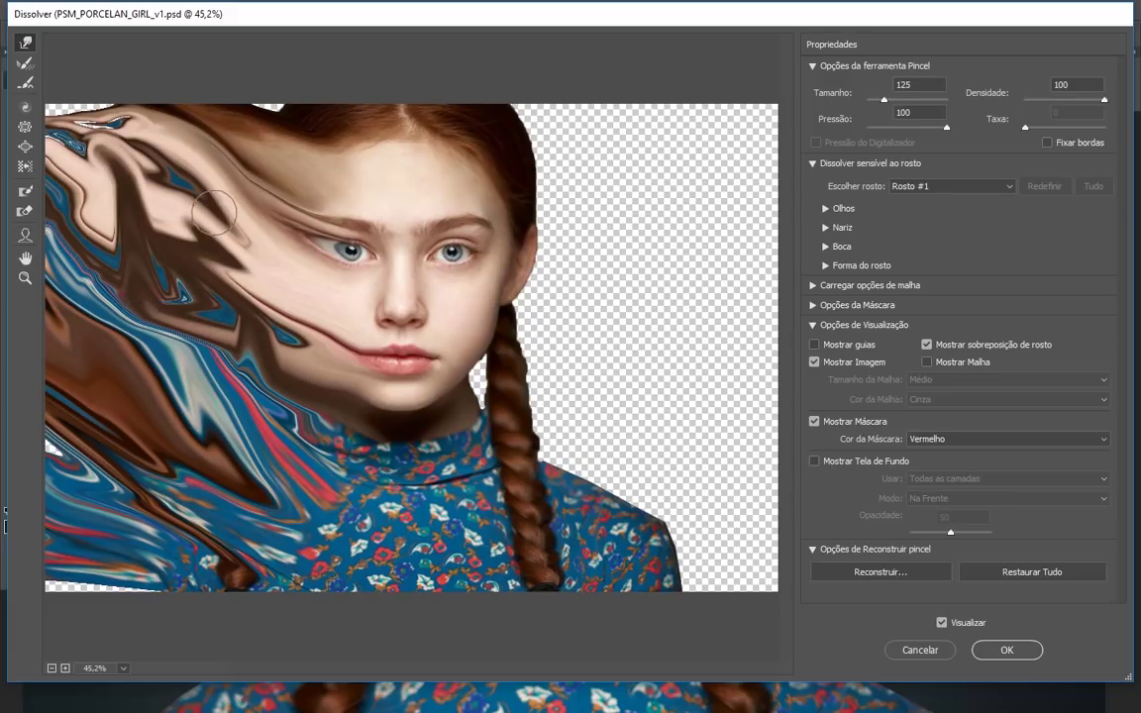
# Step: Smear the upper cheek, temple, forehead and hairline up and outward toward the canvas's top edge in finer streaks
pyautogui.moveTo(193, 196); pyautogui.dragTo(76, 148)
pyautogui.moveTo(246, 180); pyautogui.dragTo(117, 97)
pyautogui.moveTo(261, 146); pyautogui.dragTo(194, 94)
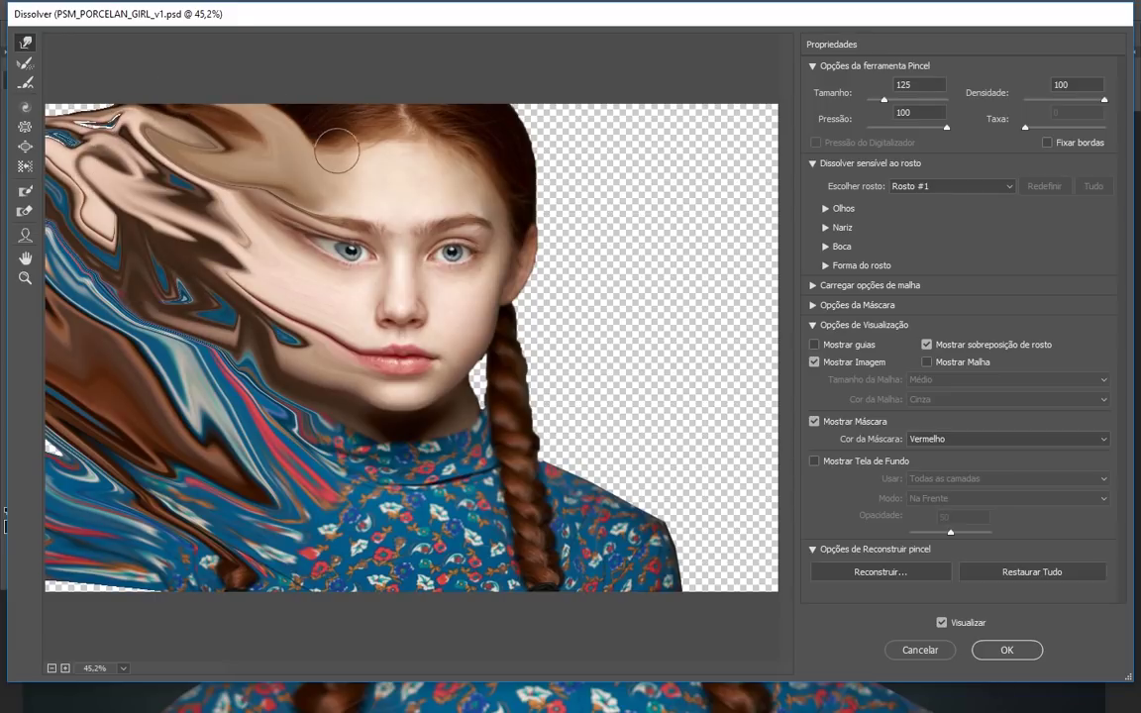
pyautogui.moveTo(303, 135); pyautogui.dragTo(191, 105)
pyautogui.moveTo(252, 184); pyautogui.dragTo(183, 90)
pyautogui.moveTo(328, 104); pyautogui.dragTo(158, 79)
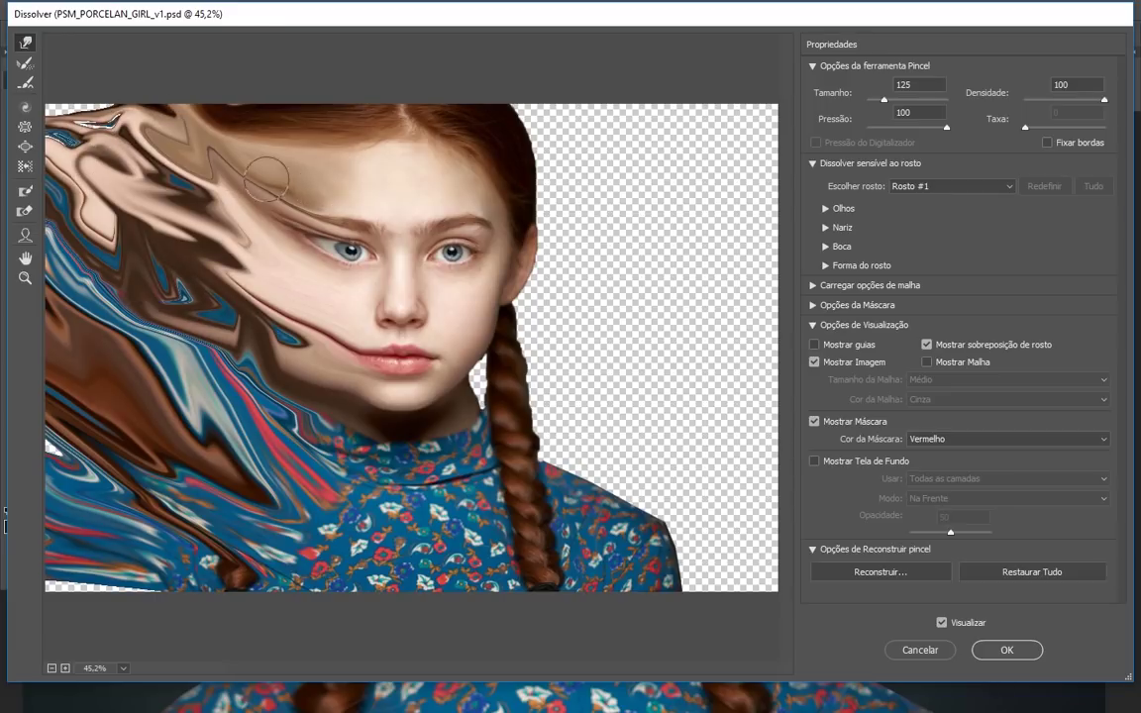
pyautogui.moveTo(245, 184); pyautogui.dragTo(147, 84)
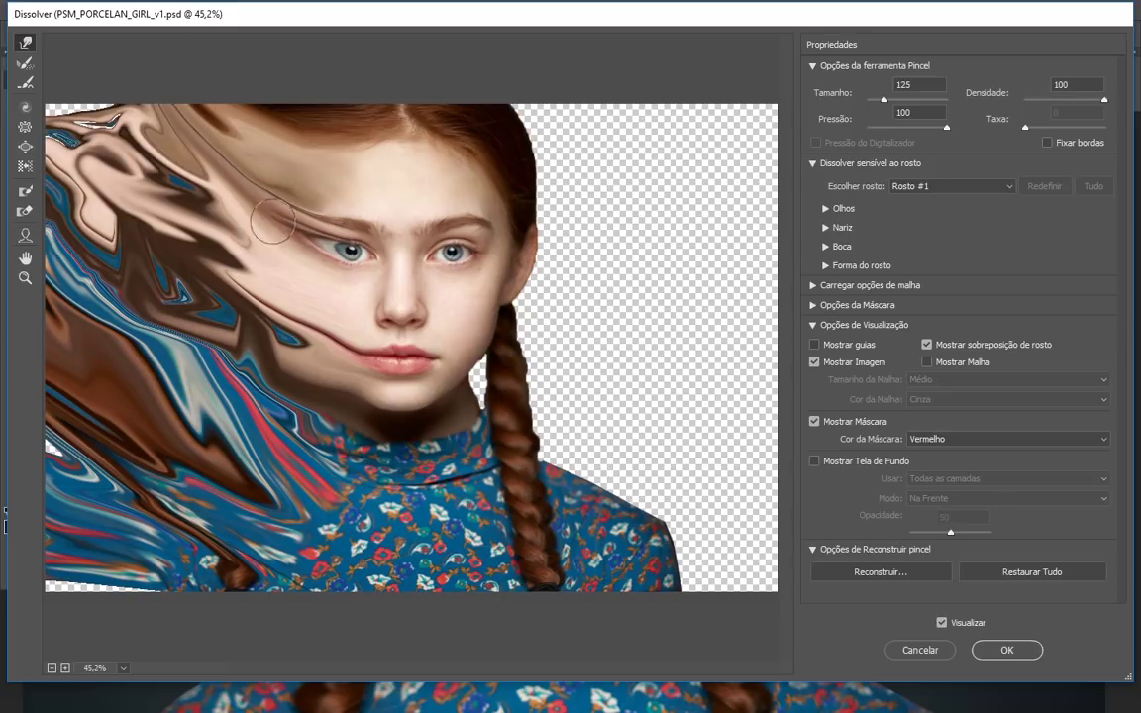
pyautogui.moveTo(238, 213); pyautogui.dragTo(178, 138)
# Step: Drag the lower cheek, jaw and mouth-corner crease up and outward into layered skin-toned folds
pyautogui.moveTo(283, 302); pyautogui.dragTo(79, 157)
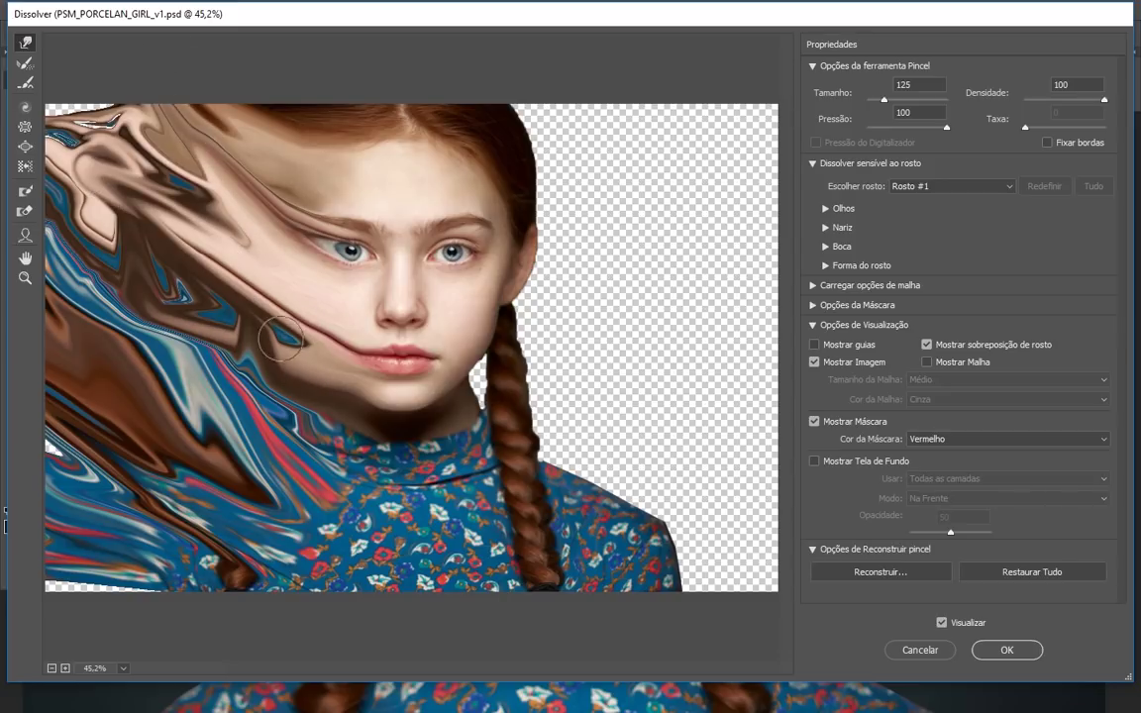
pyautogui.moveTo(259, 319)
pyautogui.mouseDown()
pyautogui.moveTo(178, 182)
pyautogui.moveTo(119, 179)
pyautogui.mouseUp()
pyautogui.moveTo(243, 297); pyautogui.dragTo(168, 169)
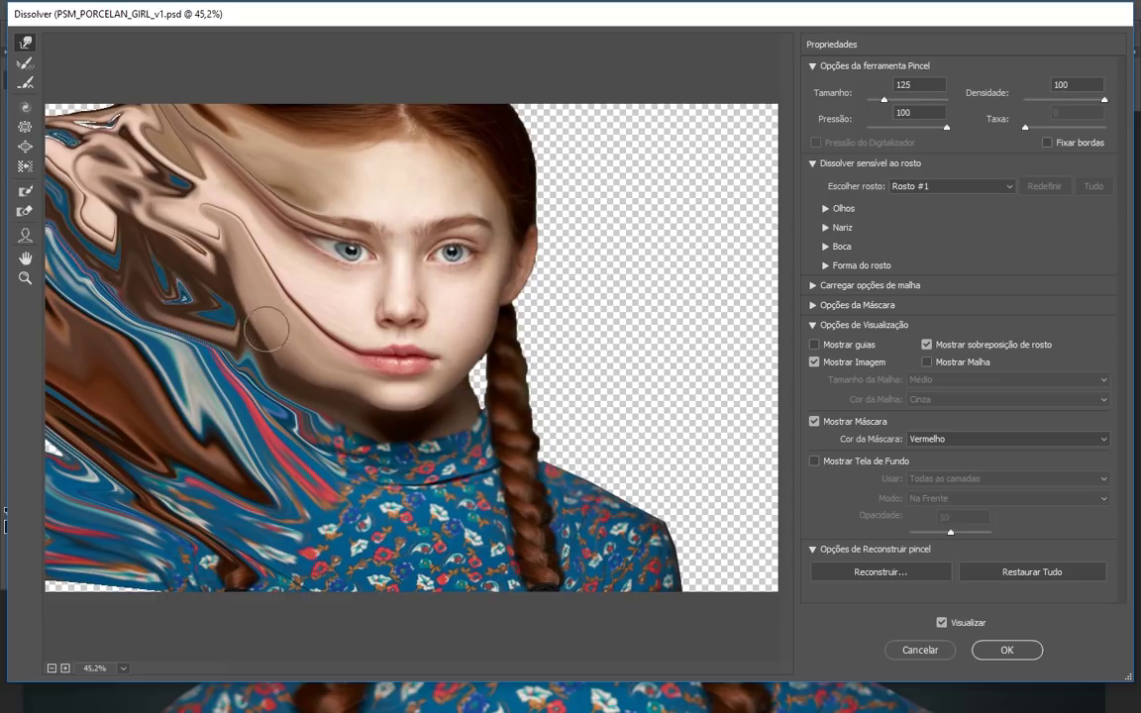
pyautogui.moveTo(304, 322); pyautogui.dragTo(138, 178)
pyautogui.moveTo(298, 287); pyautogui.dragTo(114, 168)
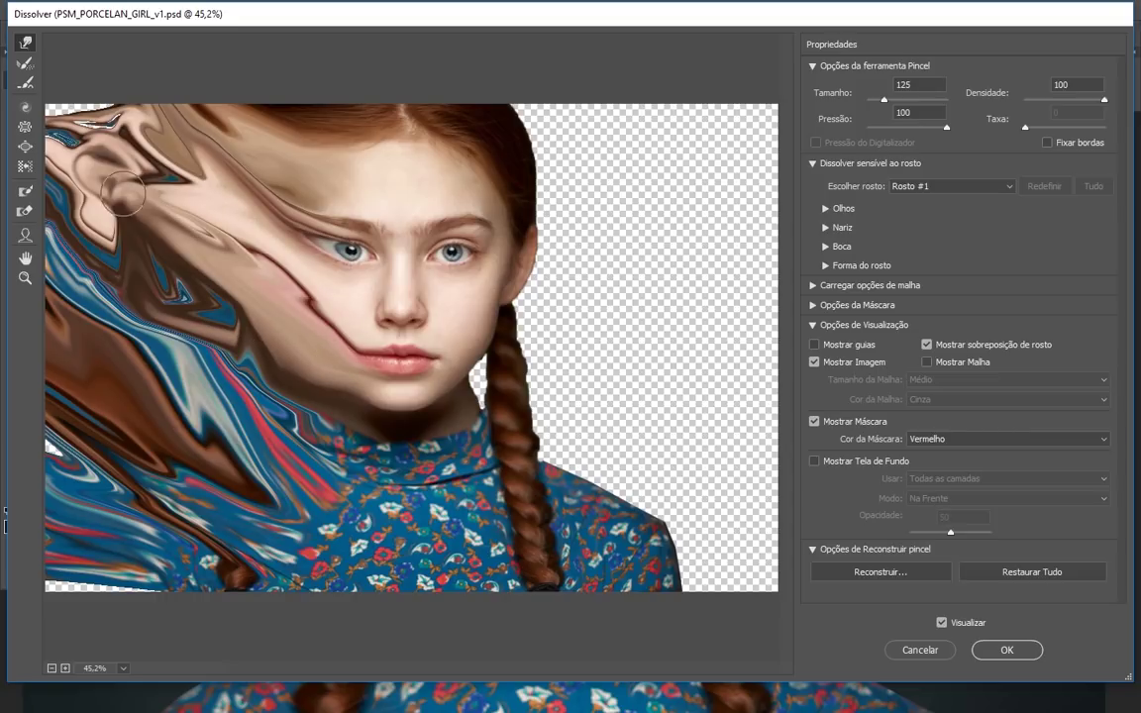
pyautogui.moveTo(322, 328); pyautogui.dragTo(234, 285)
pyautogui.moveTo(291, 292); pyautogui.dragTo(119, 242)
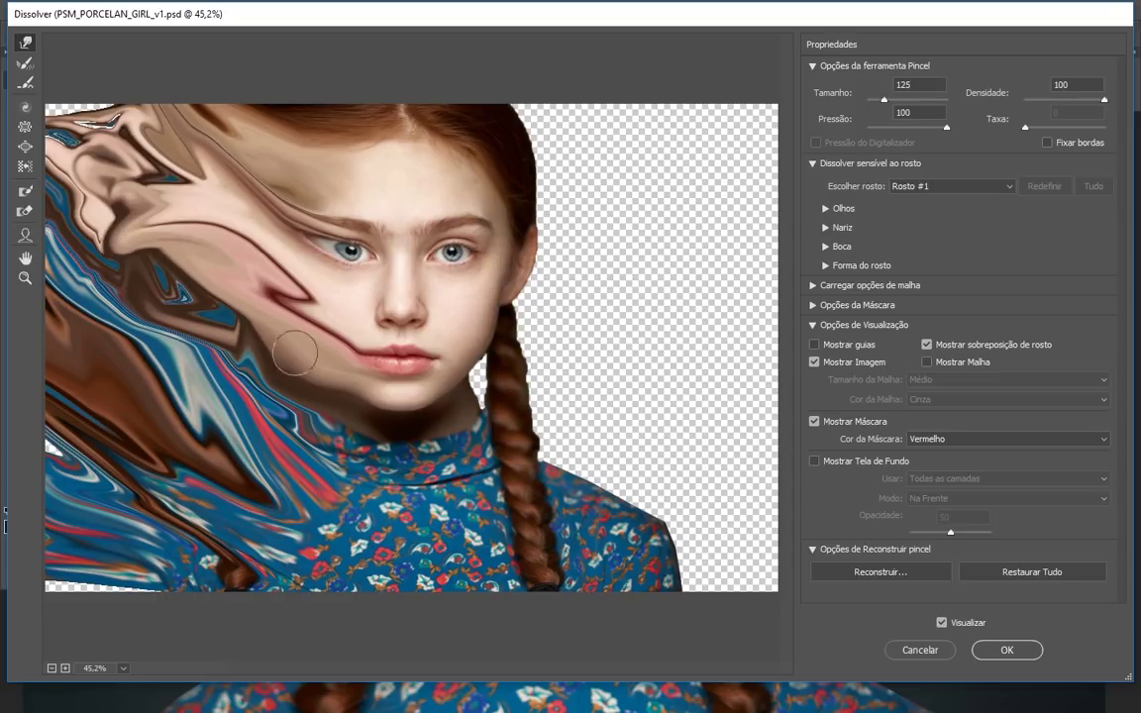
pyautogui.moveTo(311, 355); pyautogui.dragTo(156, 209)
pyautogui.moveTo(261, 276); pyautogui.dragTo(105, 225)
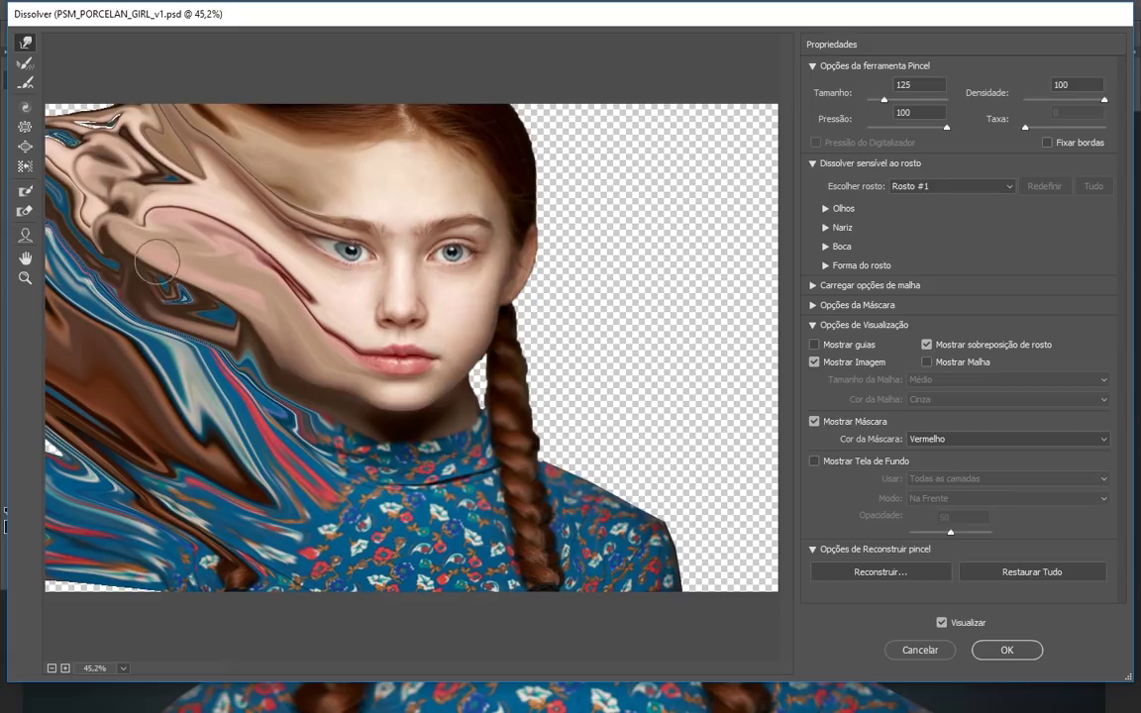
# Step: Finish warping the upper-left corner, cheek crease and outer dress streaks, and apply the Liquify distortion
pyautogui.moveTo(90, 101); pyautogui.dragTo(49, 109)
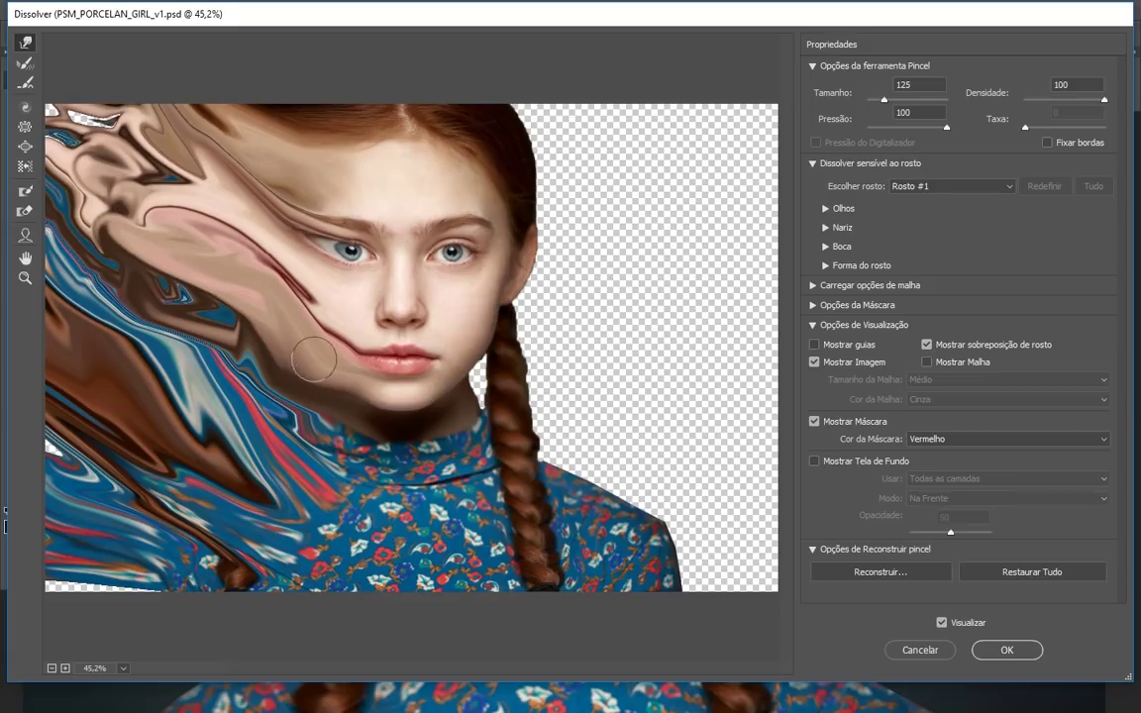
pyautogui.moveTo(325, 316); pyautogui.dragTo(105, 137)
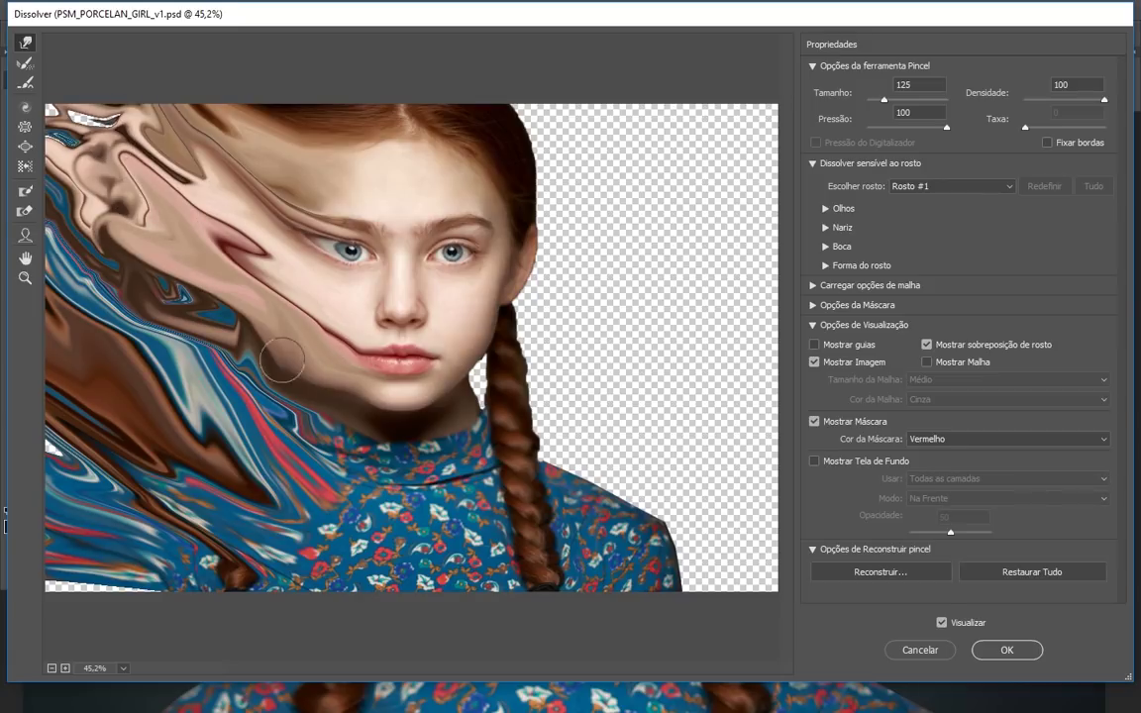
pyautogui.moveTo(153, 323); pyautogui.dragTo(22, 191)
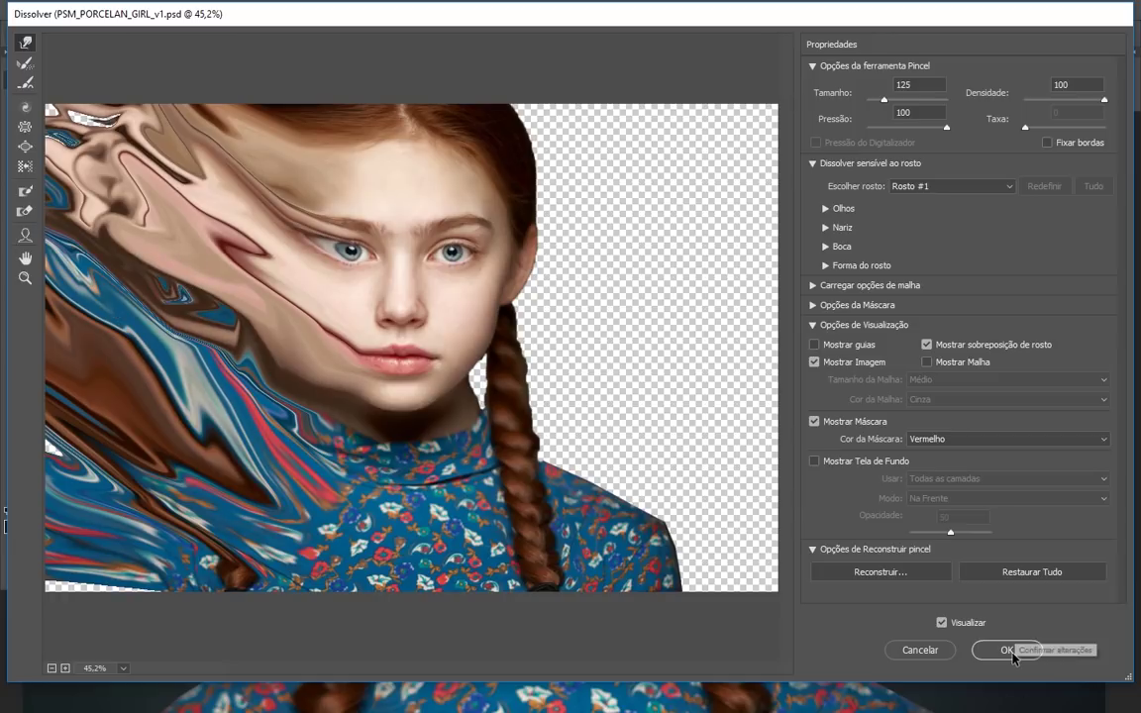
pyautogui.click(980, 649)
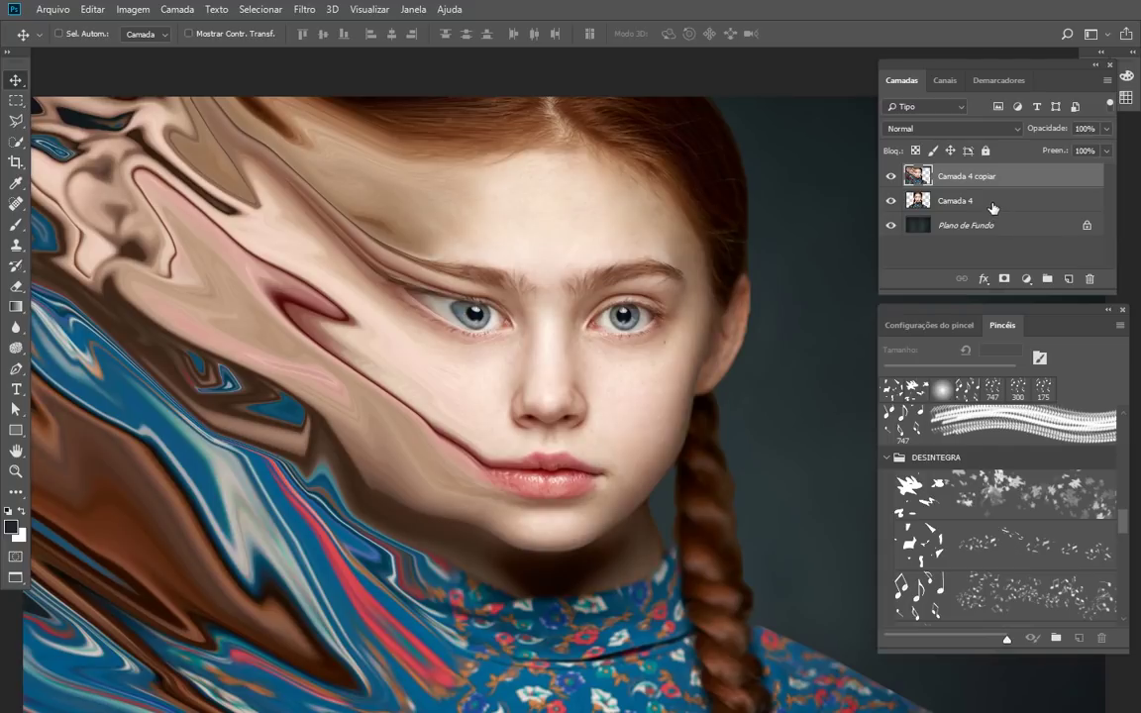
# Step: Hide the warped layer Camada 4 copiar and add a white layer mask to Camada 4
pyautogui.click(890, 176)
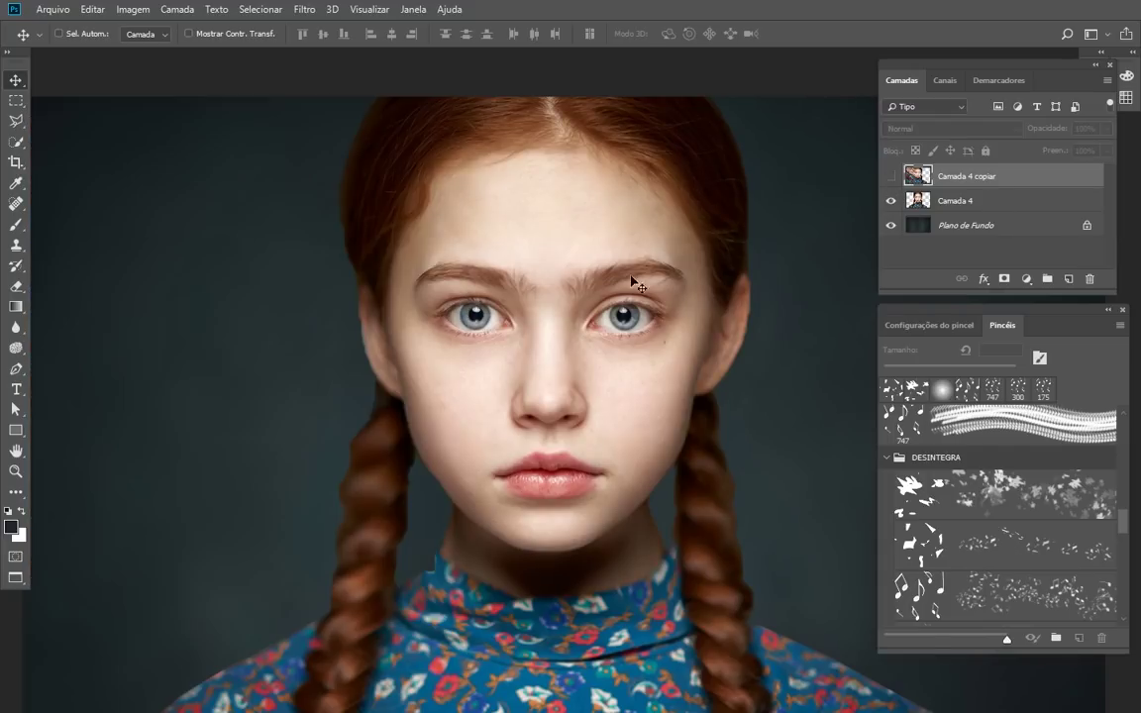
pyautogui.click(986, 208)
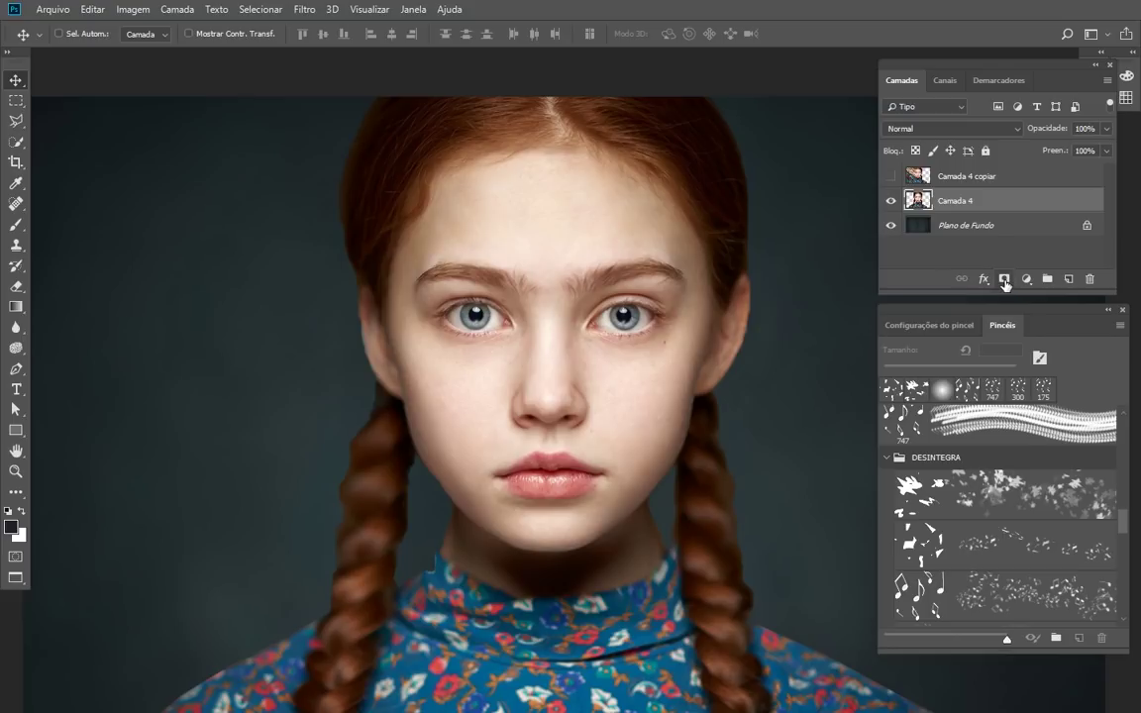
pyautogui.click(1004, 282)
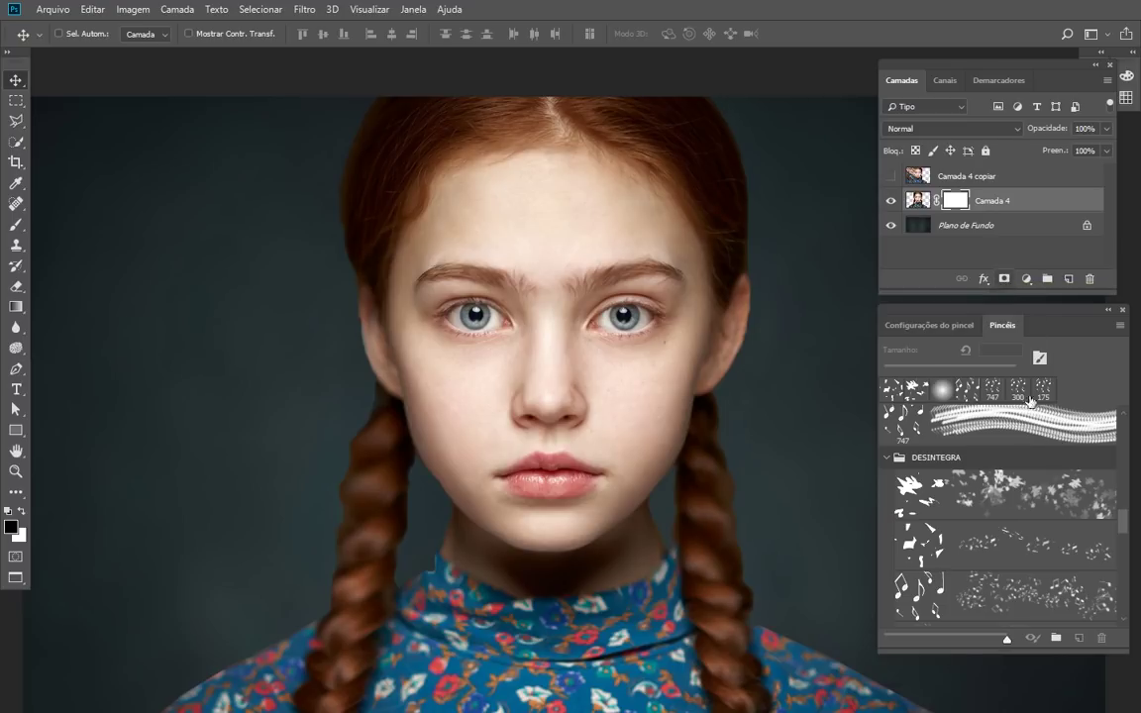
# Step: Pick the DESINTEGRA 1 brush from the DESINTEGRA group and make Camada 4's layer mask the painting target
pyautogui.scroll(-2, 1126, 525)
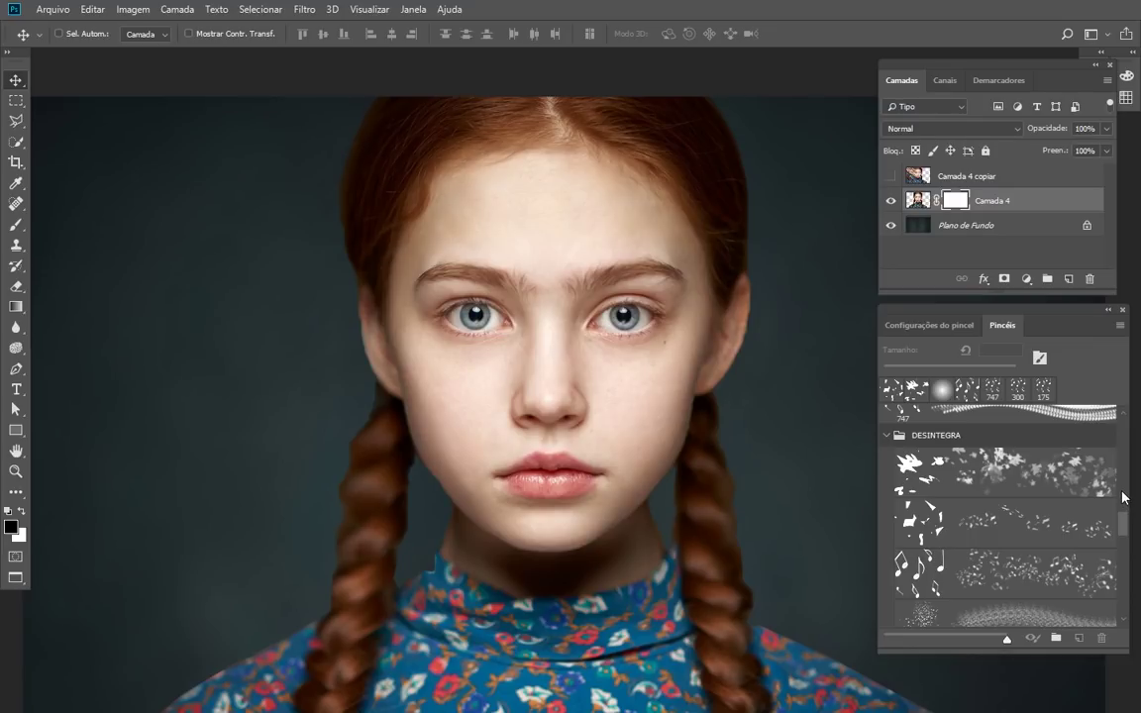
pyautogui.click(1068, 476)
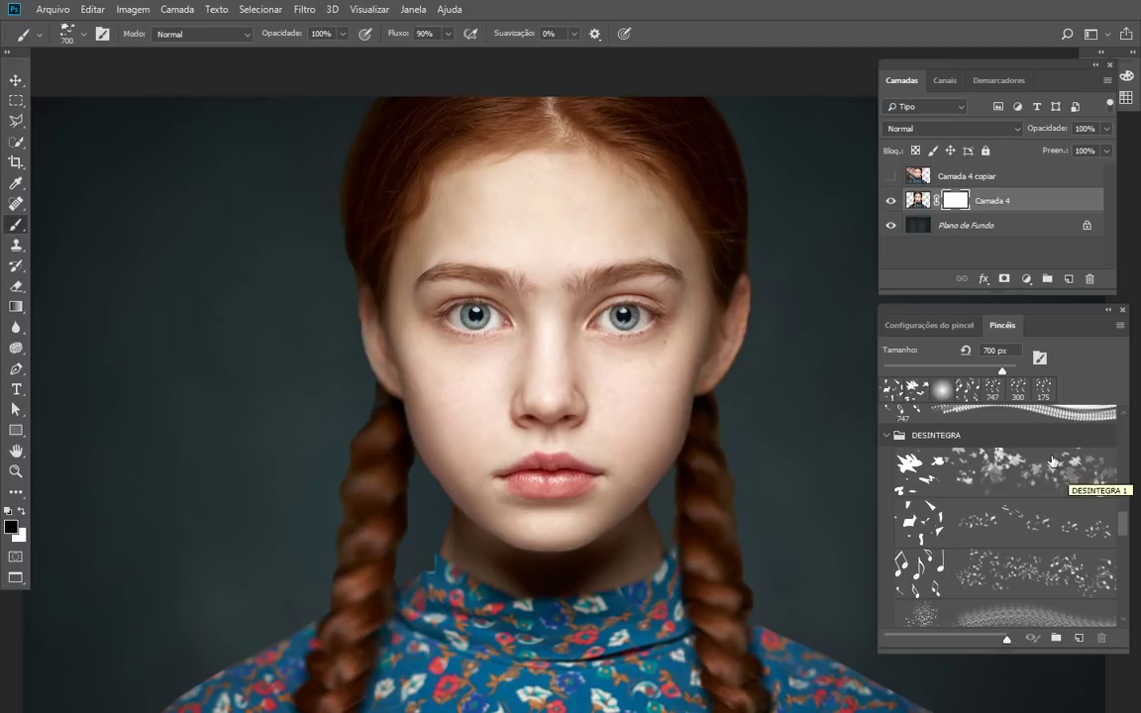
pyautogui.press('v')
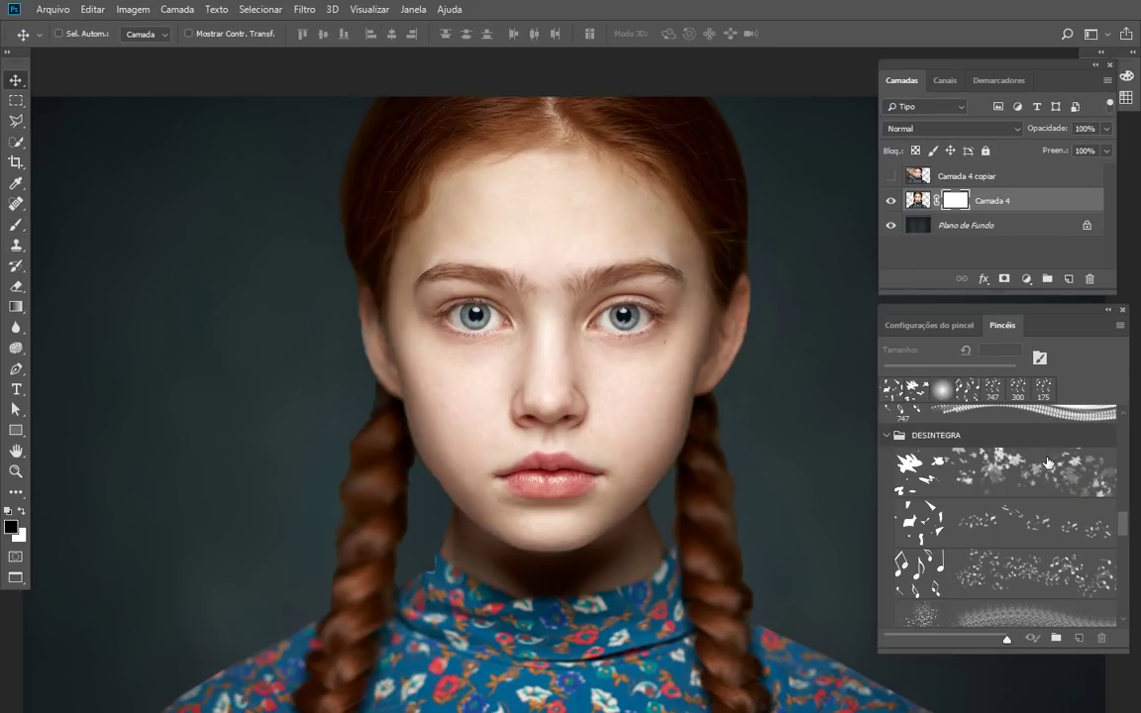
pyautogui.click(980, 473)
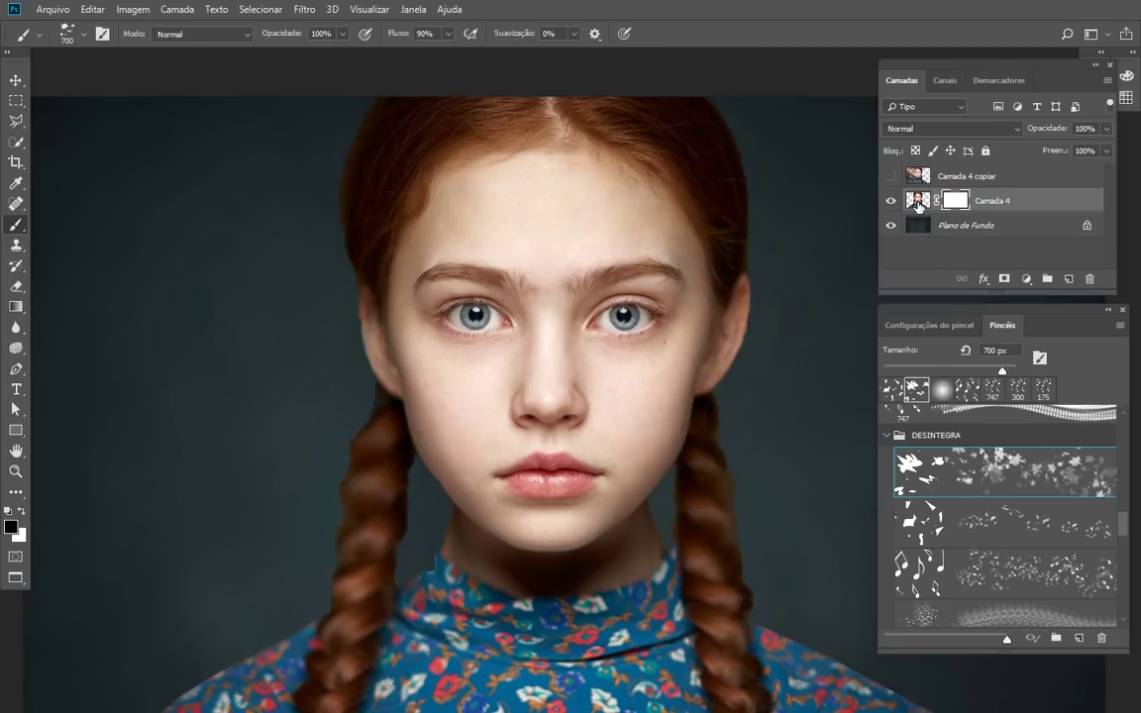
pyautogui.click(920, 204)
pyautogui.click(956, 201)
pyautogui.click(921, 204)
pyautogui.click(956, 202)
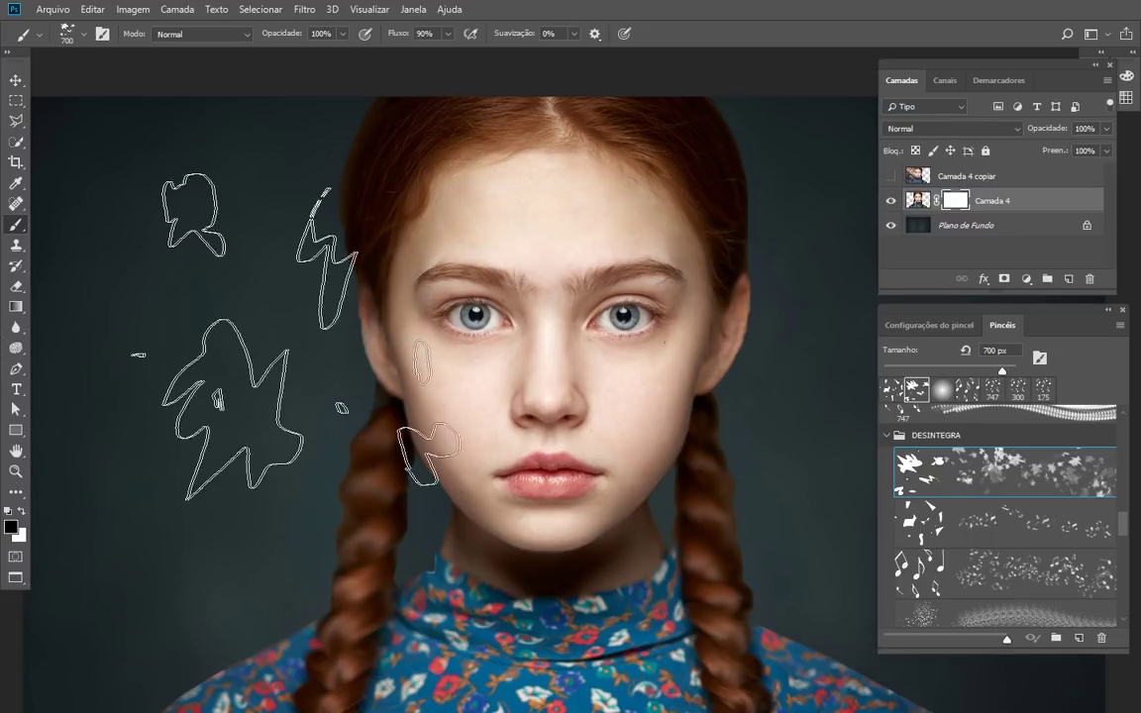
# Step: Reduce the brush to 175 px and paint black on the mask over the hair, cheek and braid on the image's left side
pyautogui.press('[')
pyautogui.press('[')
pyautogui.press('[')
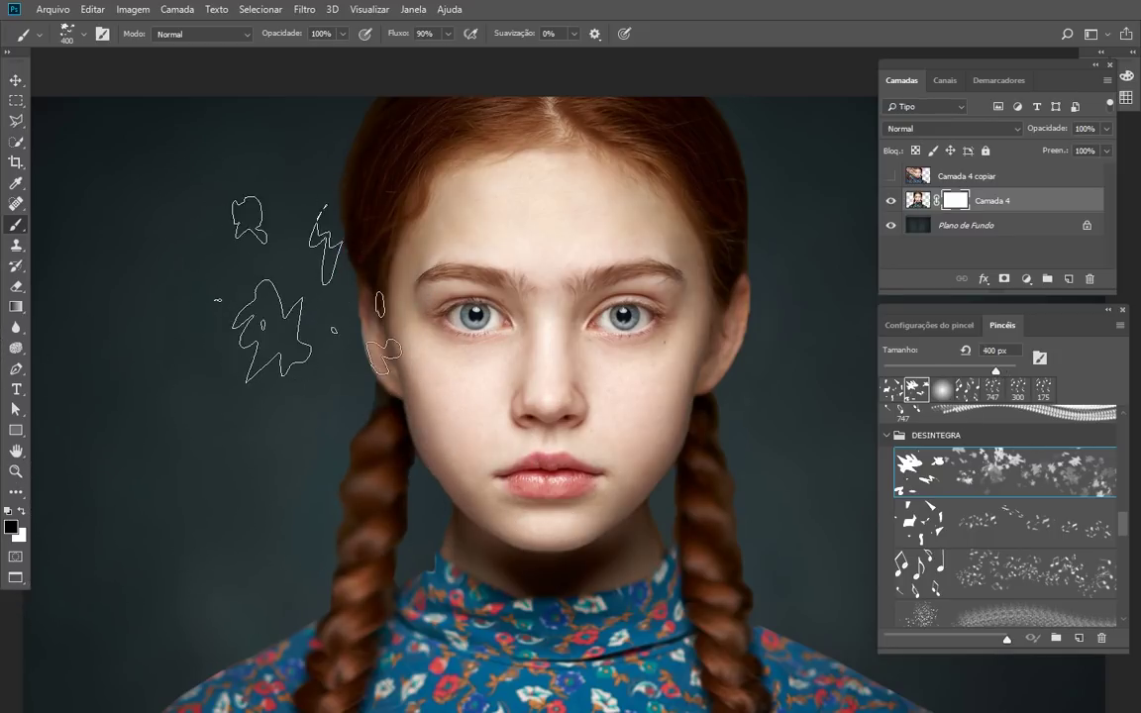
pyautogui.press('[')
pyautogui.press('[')
pyautogui.press('[')
pyautogui.press('[')
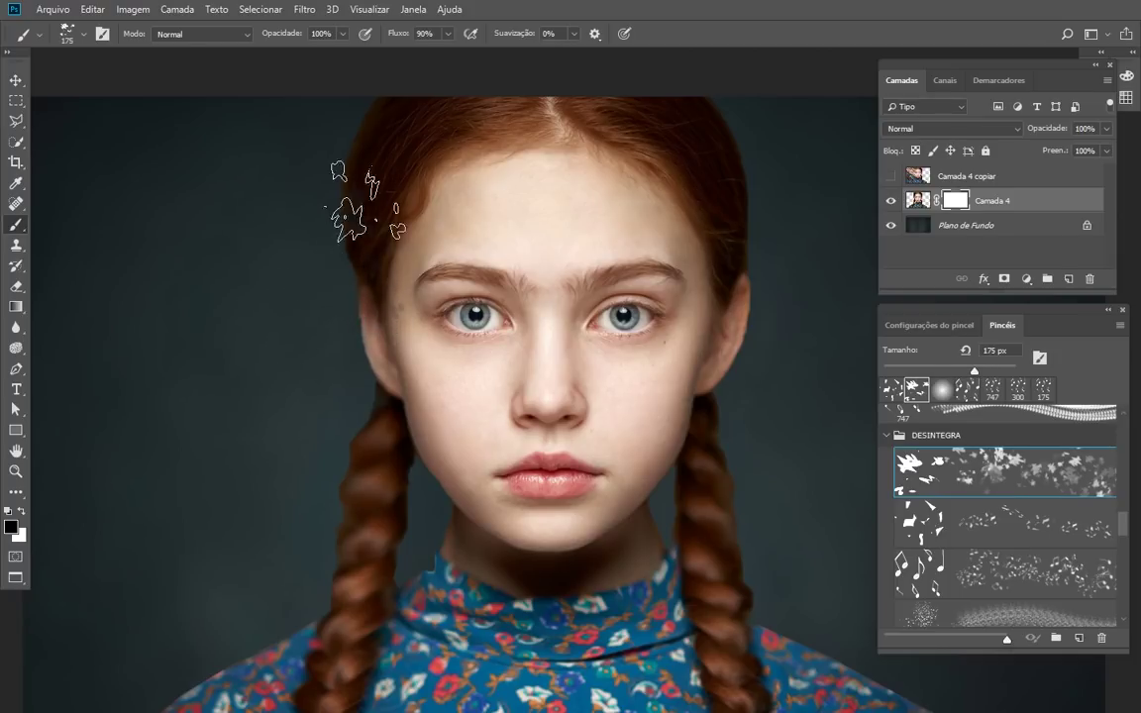
pyautogui.moveTo(407, 97)
pyautogui.mouseDown()
pyautogui.moveTo(358, 223)
pyautogui.moveTo(411, 426)
pyautogui.moveTo(341, 512)
pyautogui.moveTo(319, 564)
pyautogui.moveTo(364, 530)
pyautogui.moveTo(433, 436)
pyautogui.moveTo(404, 558)
pyautogui.moveTo(323, 627)
pyautogui.moveTo(353, 580)
pyautogui.moveTo(386, 206)
pyautogui.moveTo(437, 104)
pyautogui.moveTo(387, 146)
pyautogui.moveTo(425, 84)
pyautogui.moveTo(331, 183)
pyautogui.mouseUp()
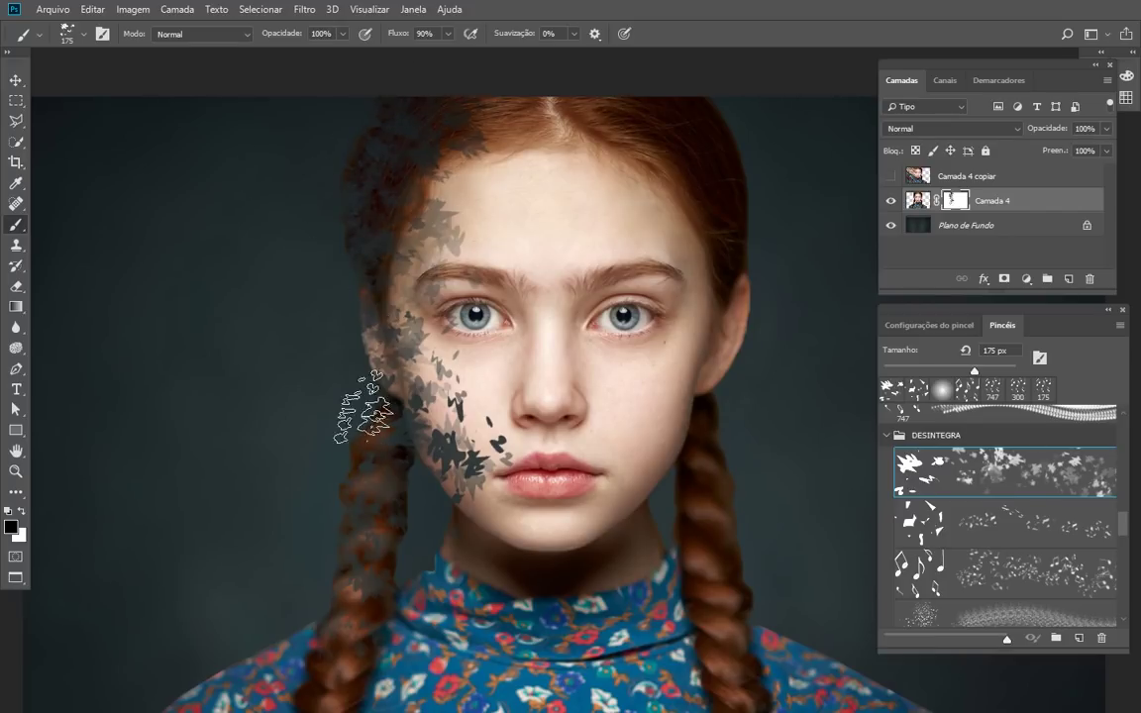
# Step: Set the brush to 100% opacity and 250 px to mask out the neck and dress edge on Camada 4's mask
pyautogui.press('f')
pyautogui.press('f')
pyautogui.moveTo(339, 671); pyautogui.dragTo(425, 544)
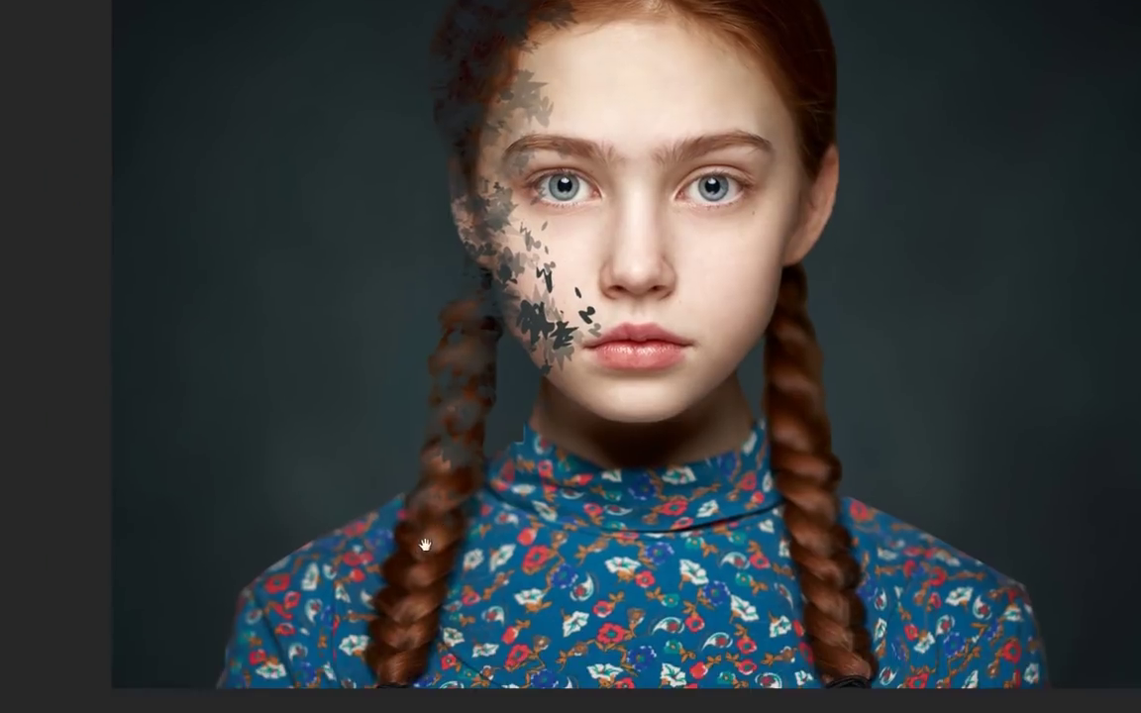
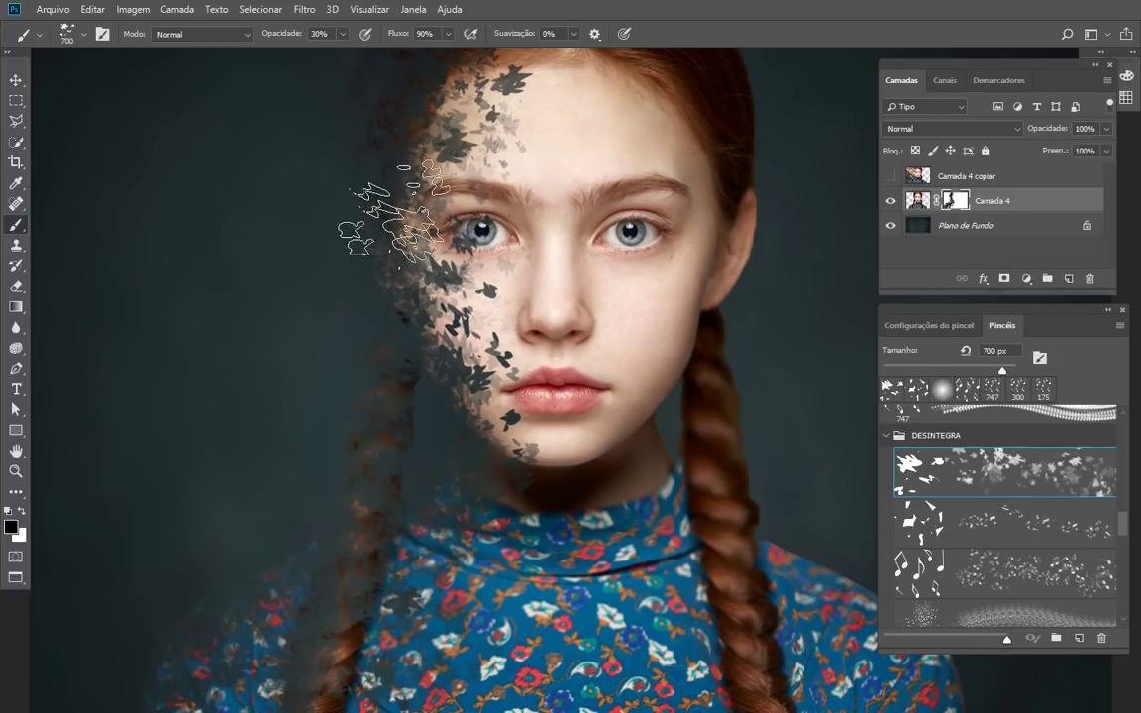
pyautogui.press('0')
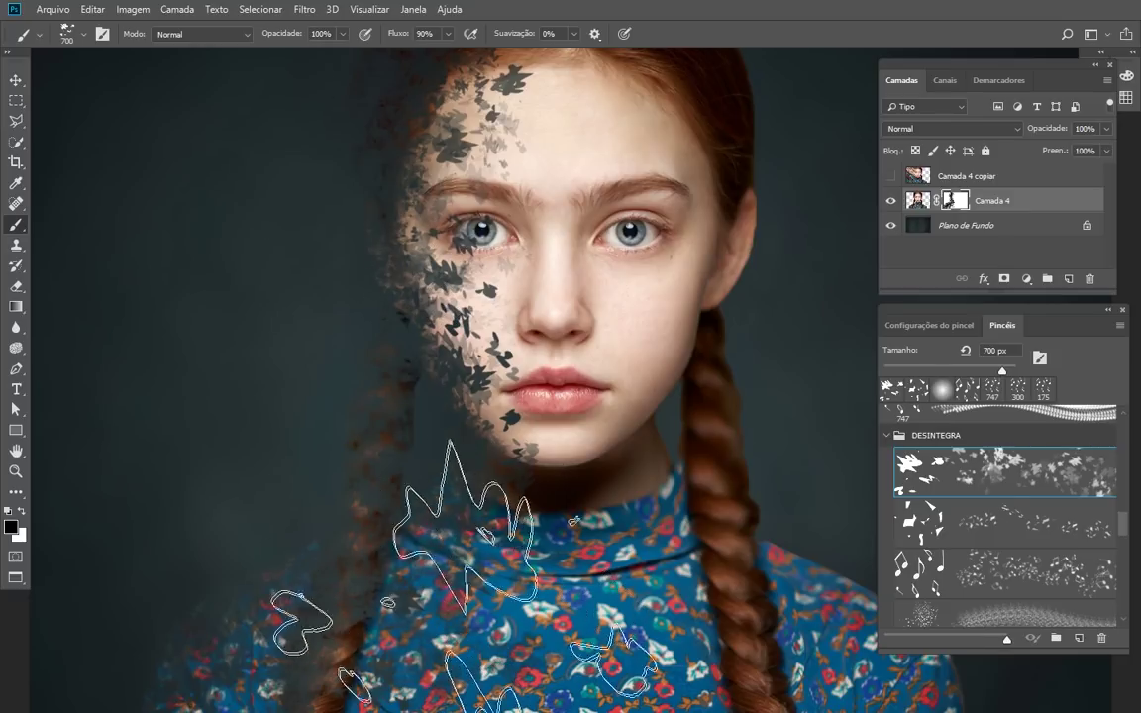
pyautogui.press('[')
pyautogui.press('[')
pyautogui.press('[')
pyautogui.press('[')
pyautogui.press('[')
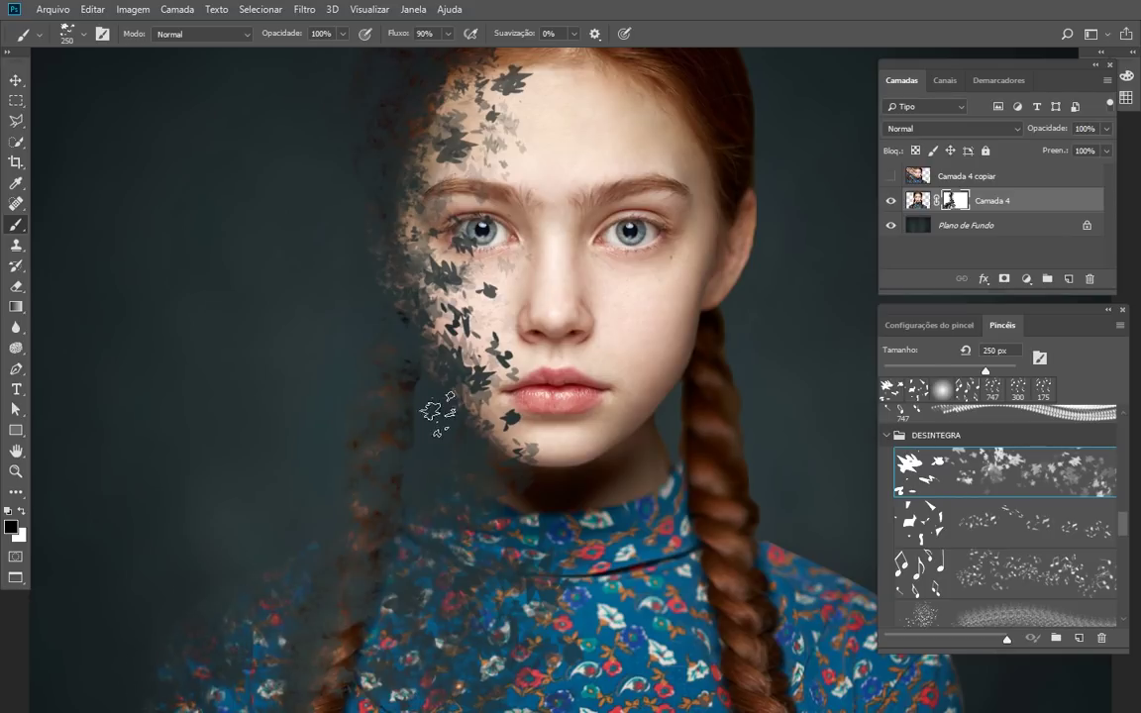
# Step: Reduce the brush to 100 px at 20% opacity and lightly paint black on Camada 4's mask around the temple and cheek edge
pyautogui.press('[')
pyautogui.press('[')
pyautogui.press('[')
pyautogui.press('[')
pyautogui.press('[')
pyautogui.press('2')
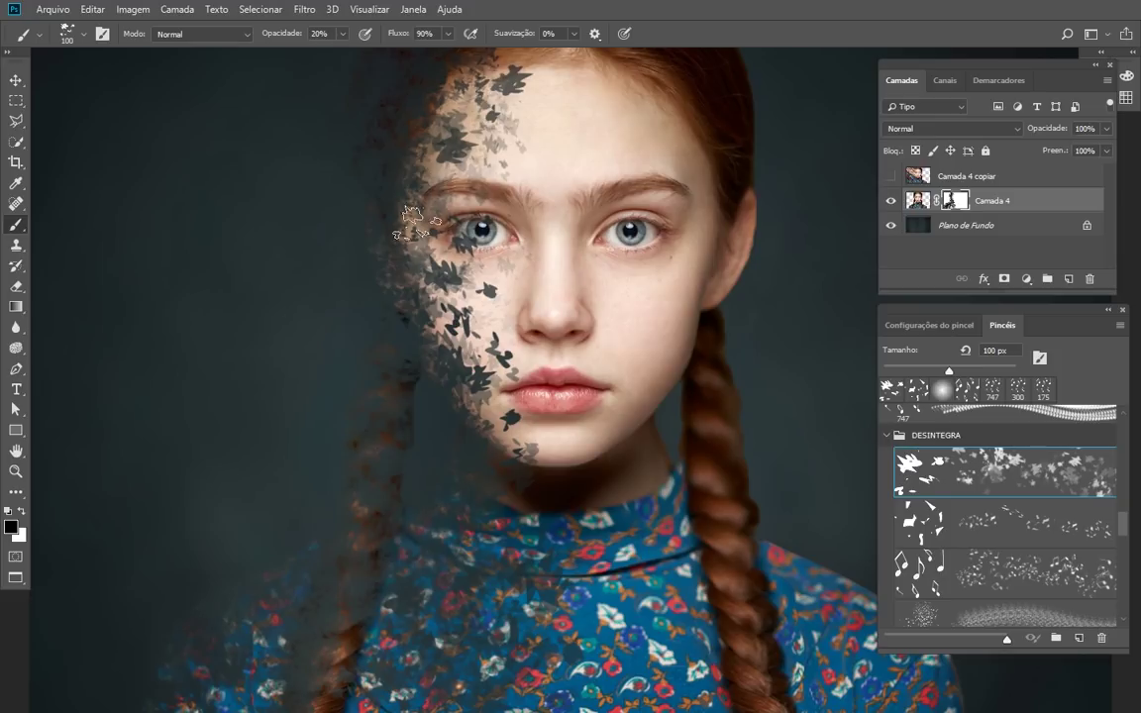
pyautogui.moveTo(434, 264); pyautogui.dragTo(420, 300)
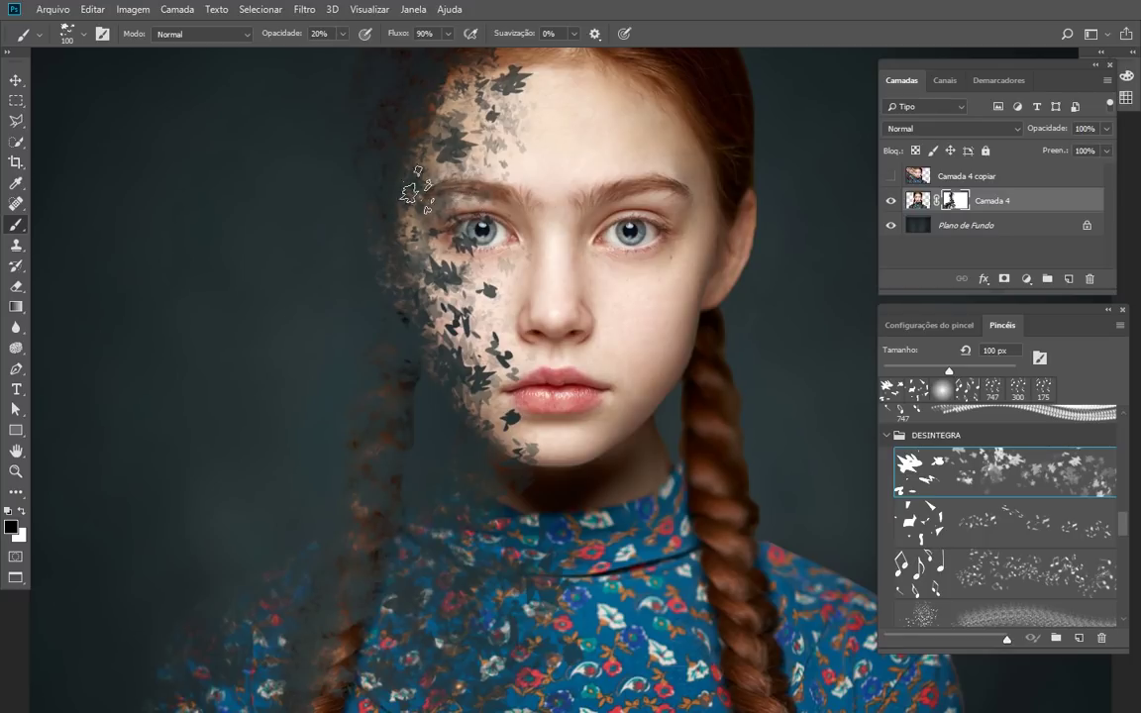
# Step: Set the brush to 125 px at 100% opacity and paint black fragments over the hairline, forehead and cheek on Camada 4's mask
pyautogui.press(']')
pyautogui.press(']')
pyautogui.press(']')
pyautogui.press('[')
pyautogui.press('[')
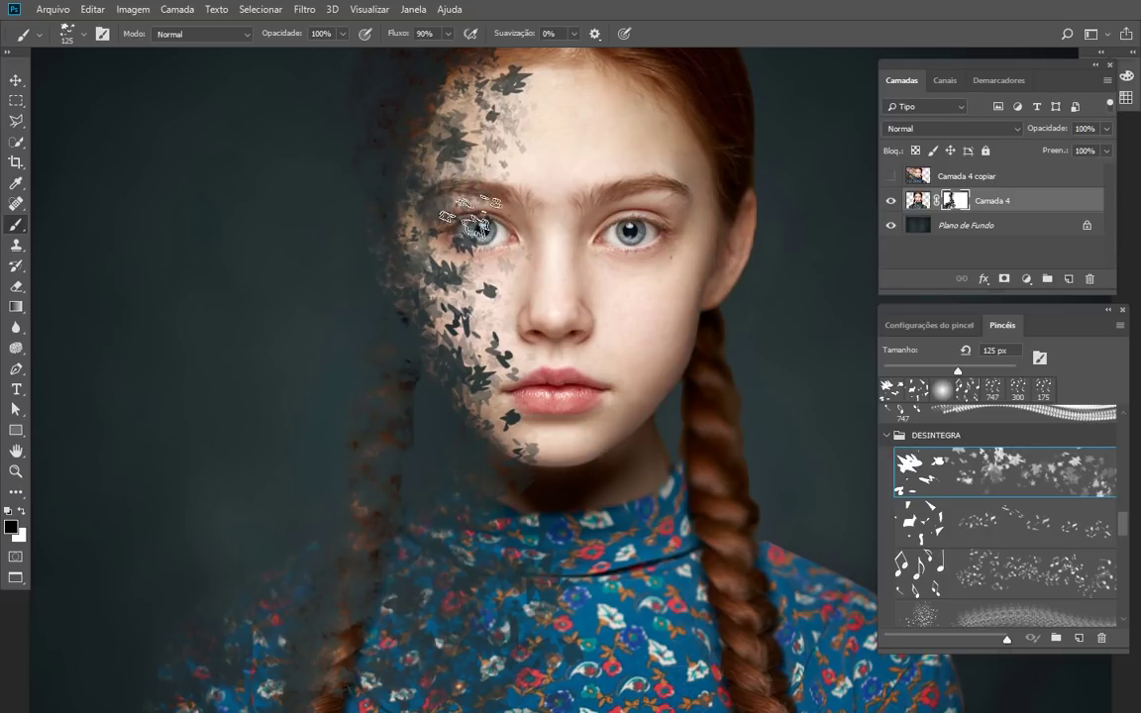
pyautogui.moveTo(435, 199)
pyautogui.mouseDown()
pyautogui.moveTo(482, 133)
pyautogui.moveTo(458, 259)
pyautogui.moveTo(466, 146)
pyautogui.mouseUp()
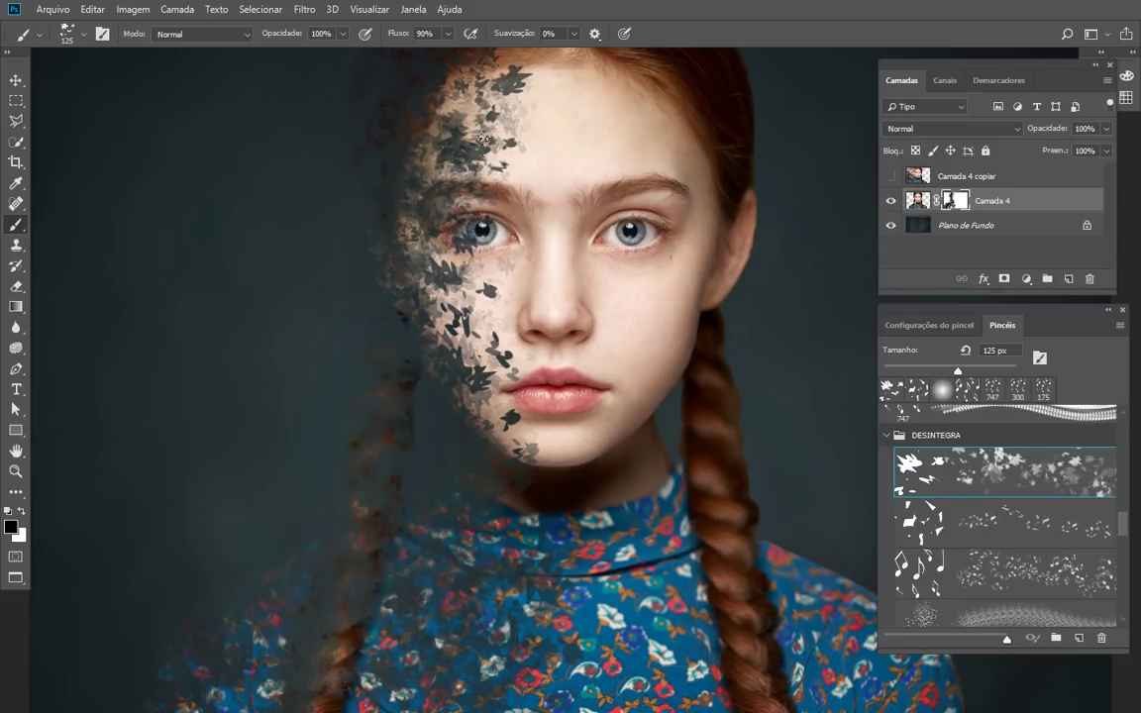
pyautogui.hotkey('ctrl', 'z')
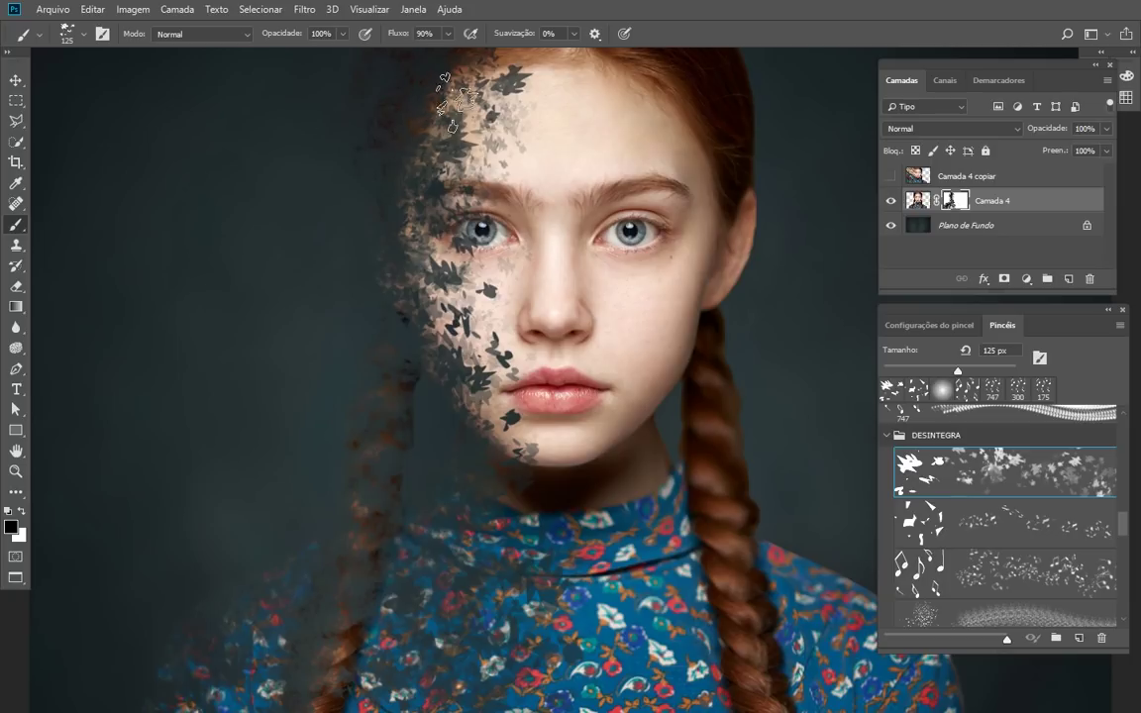
pyautogui.moveTo(428, 69)
pyautogui.mouseDown()
pyautogui.moveTo(432, 45)
pyautogui.moveTo(515, 50)
pyautogui.mouseUp()
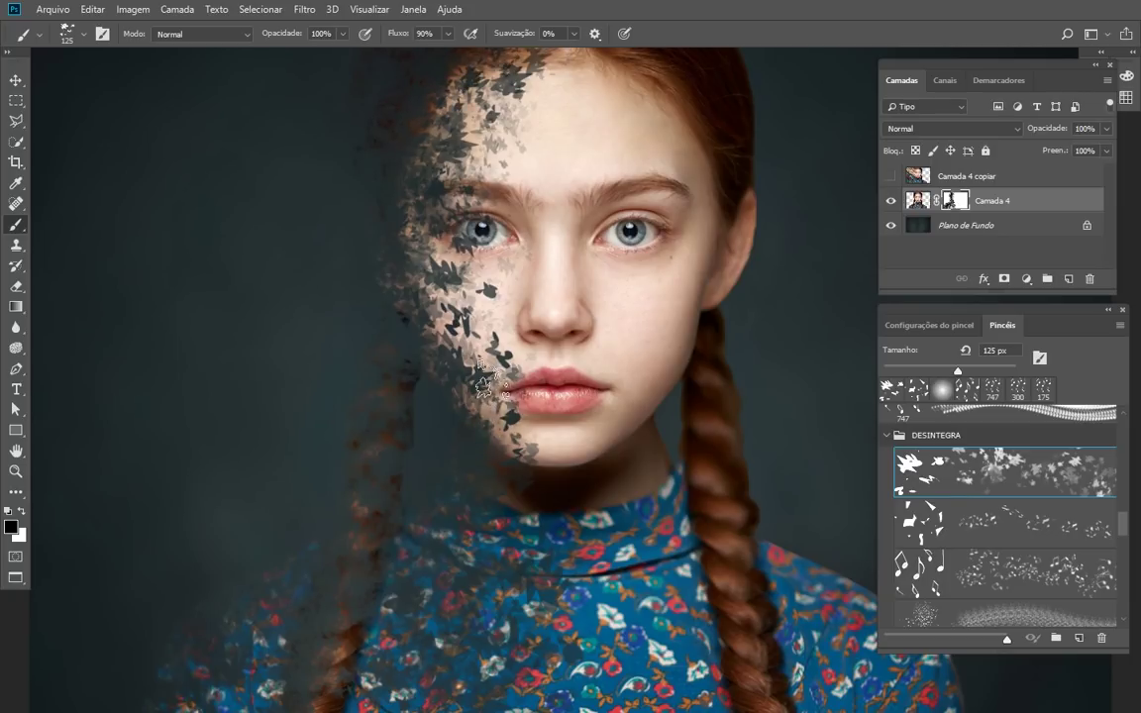
pyautogui.moveTo(498, 379)
pyautogui.mouseDown()
pyautogui.moveTo(492, 337)
pyautogui.moveTo(458, 294)
pyautogui.mouseUp()
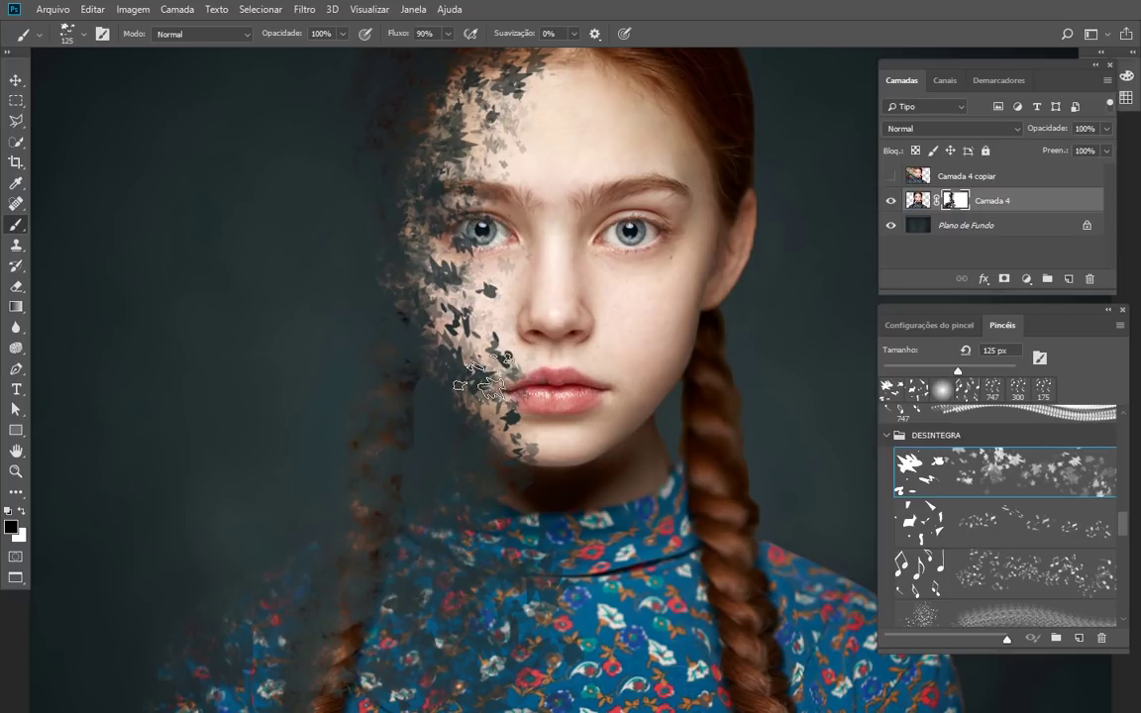
pyautogui.moveTo(483, 376)
pyautogui.mouseDown()
pyautogui.moveTo(450, 307)
pyautogui.moveTo(425, 291)
pyautogui.mouseUp()
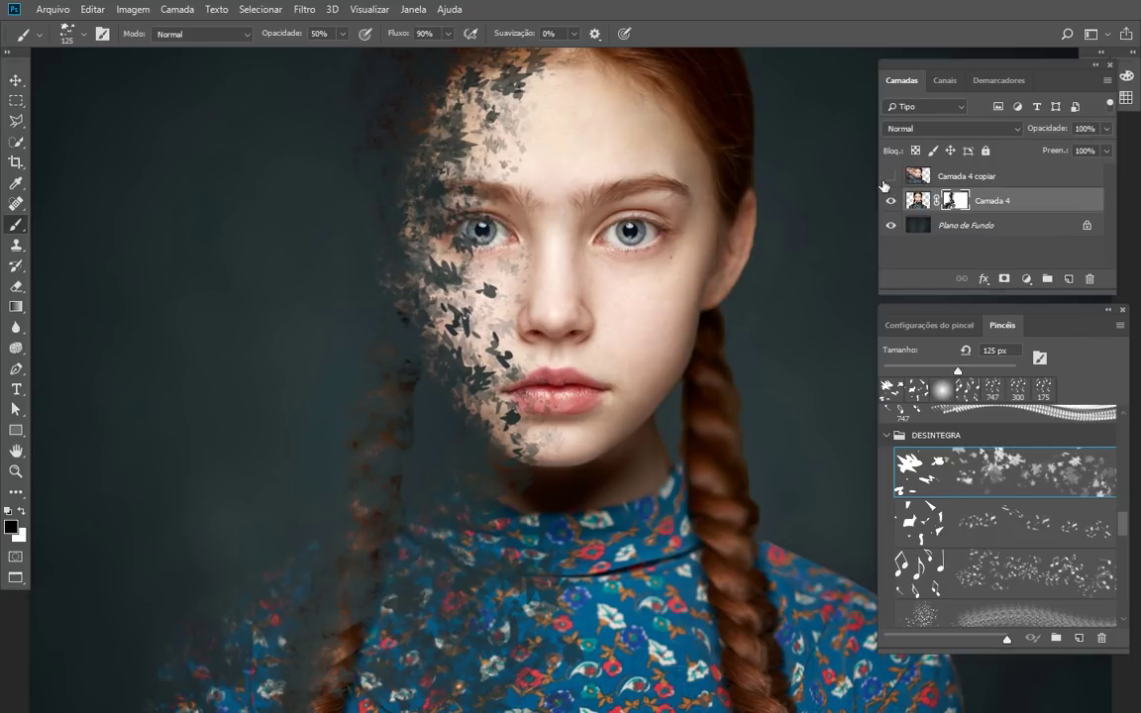
# Step: Show the warped layer Camada 4 copiar for comparison, hide it again and reselect Camada 4's layer mask
pyautogui.click(916, 176)
pyautogui.click(890, 176)
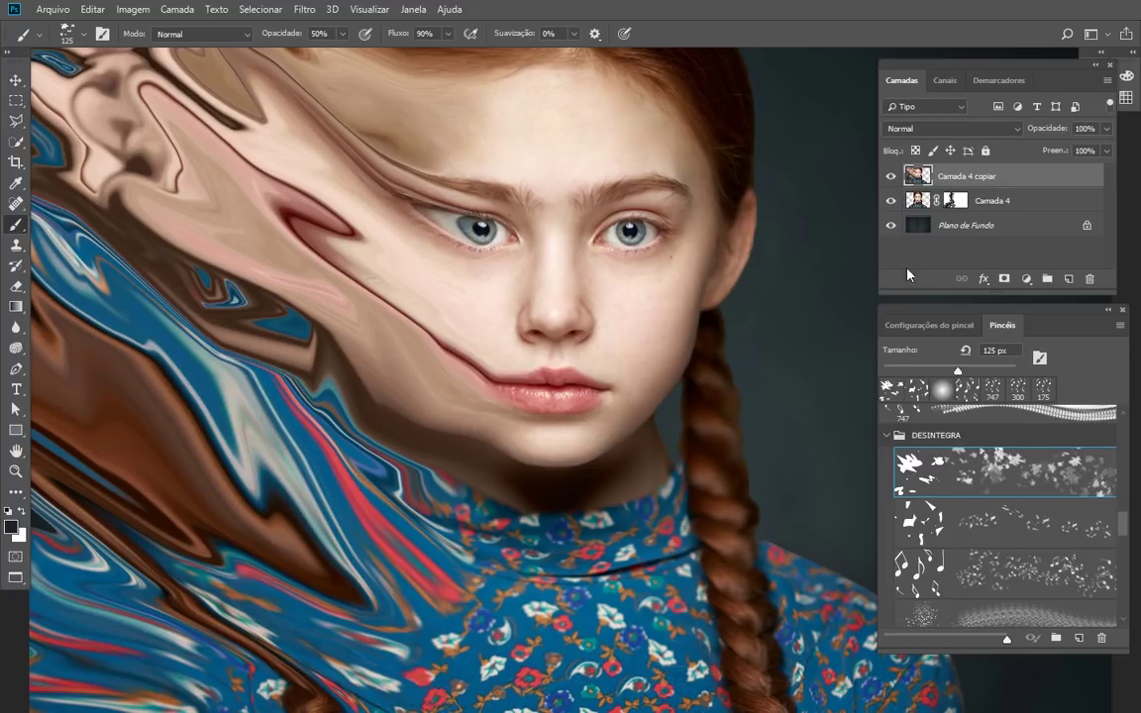
pyautogui.click(890, 177)
pyautogui.click(953, 201)
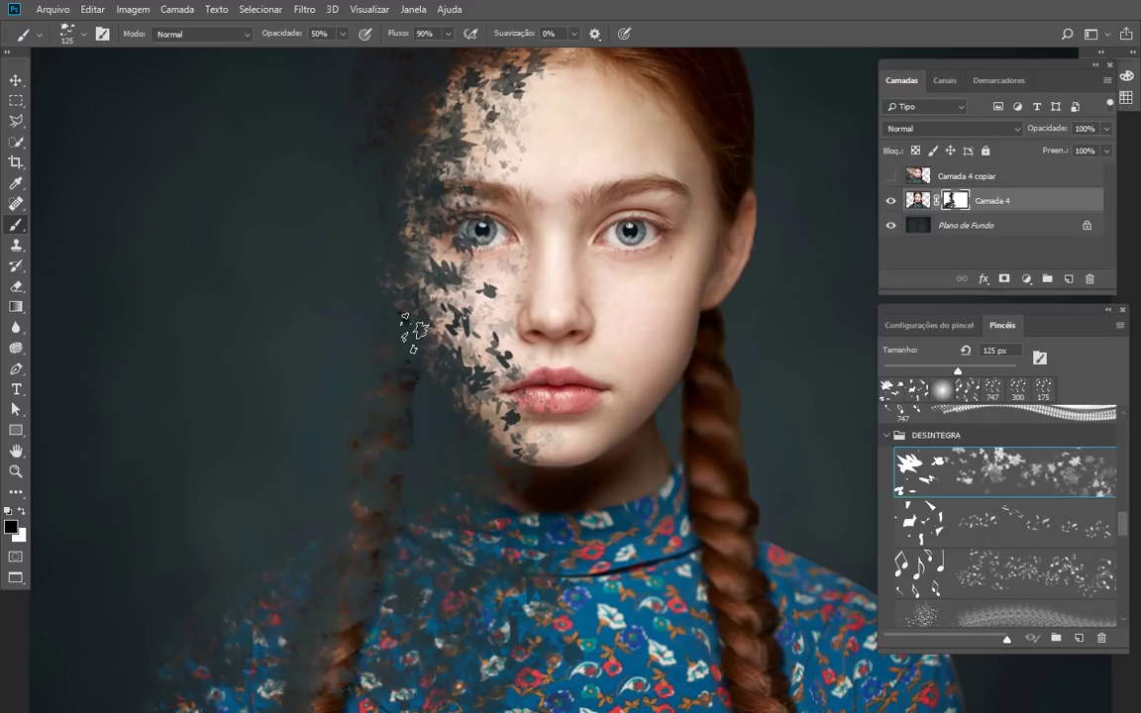
# Step: Select Camada 4 copiar, make it visible, and give it a layer mask inverted to black
pyautogui.click(890, 176)
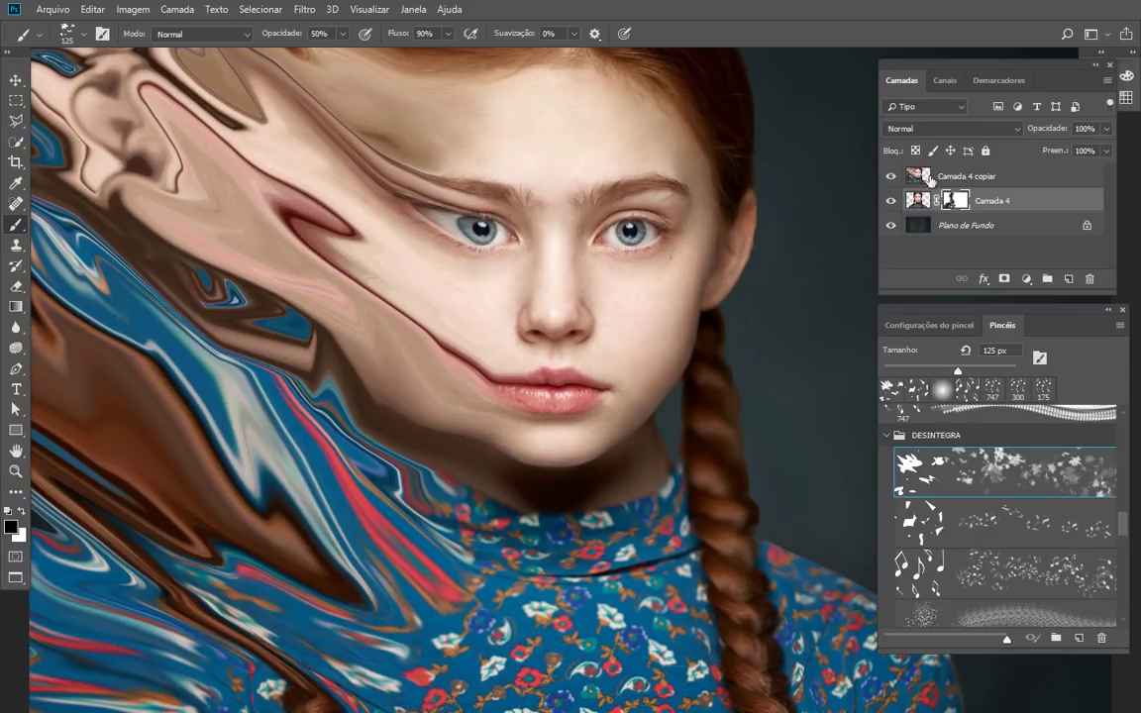
pyautogui.click(962, 180)
pyautogui.click(893, 179)
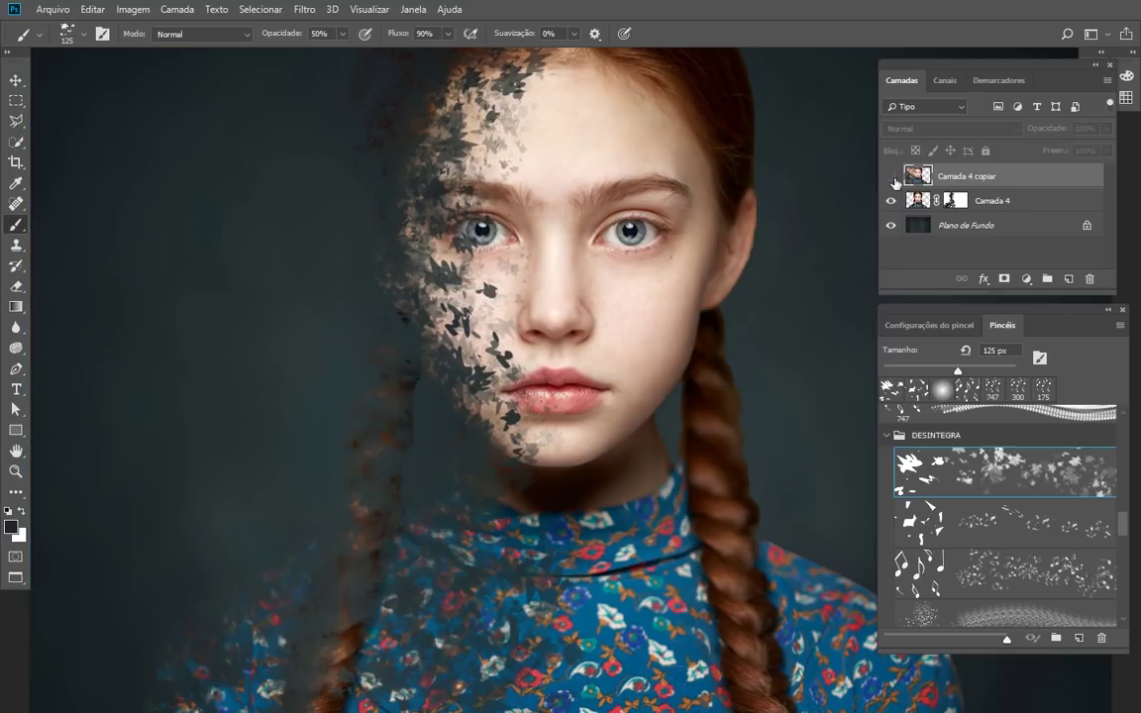
pyautogui.click(891, 178)
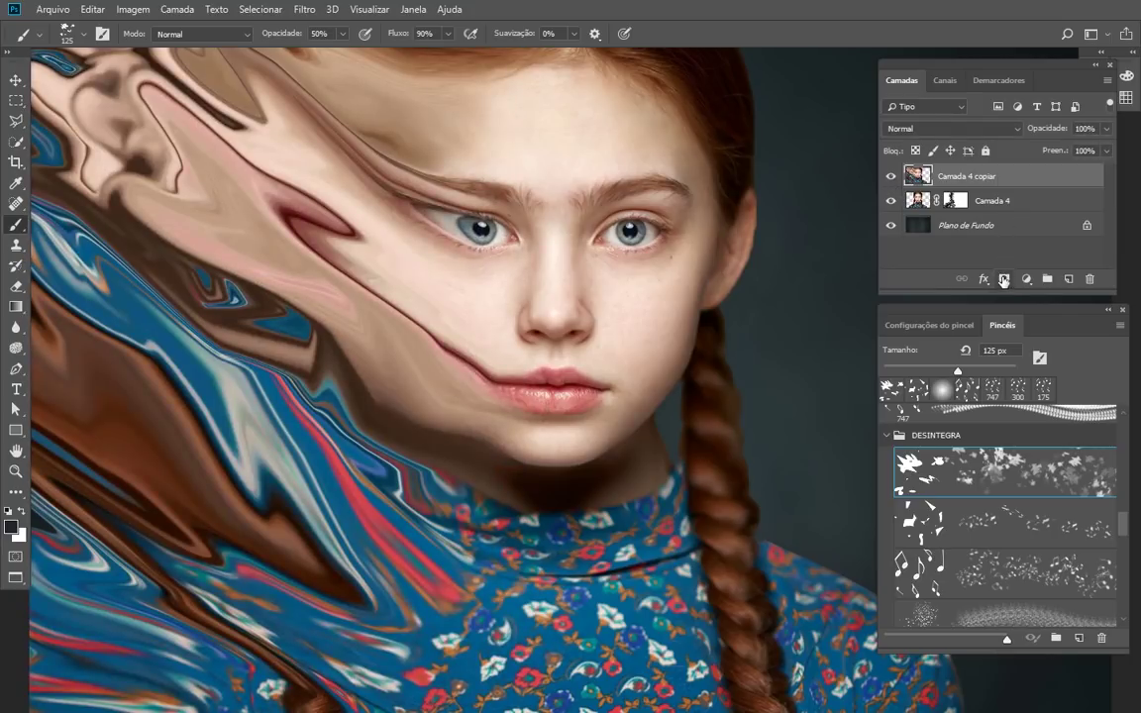
pyautogui.click(1004, 280)
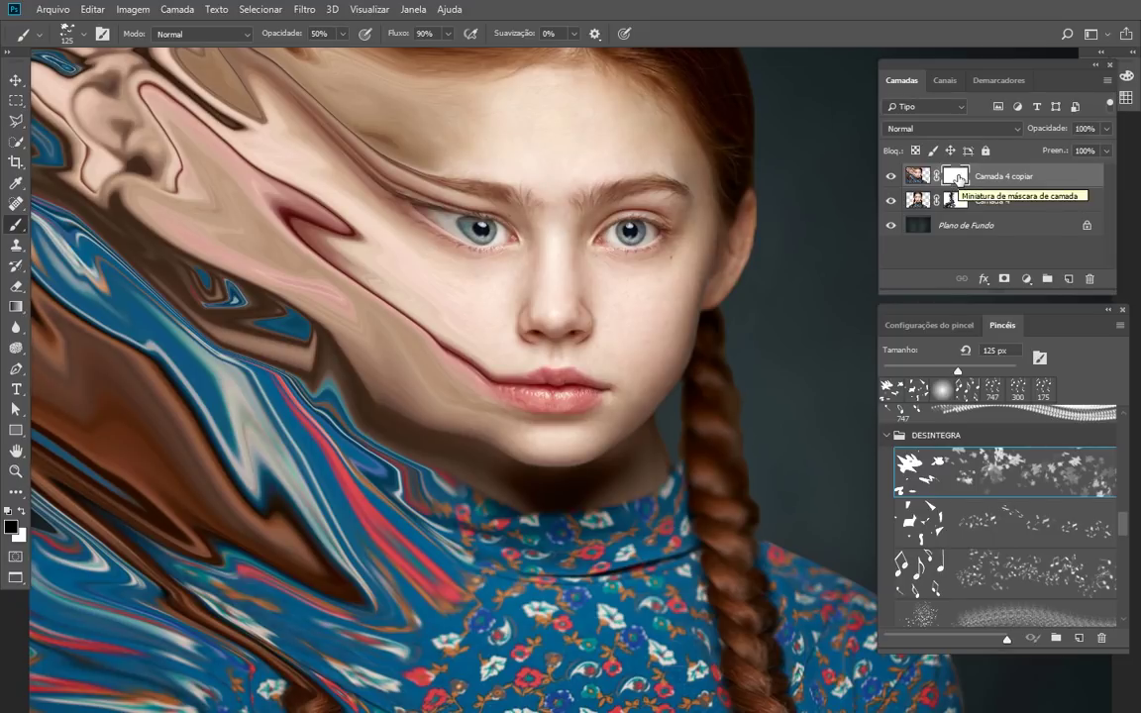
pyautogui.hotkey('ctrl', 'i')
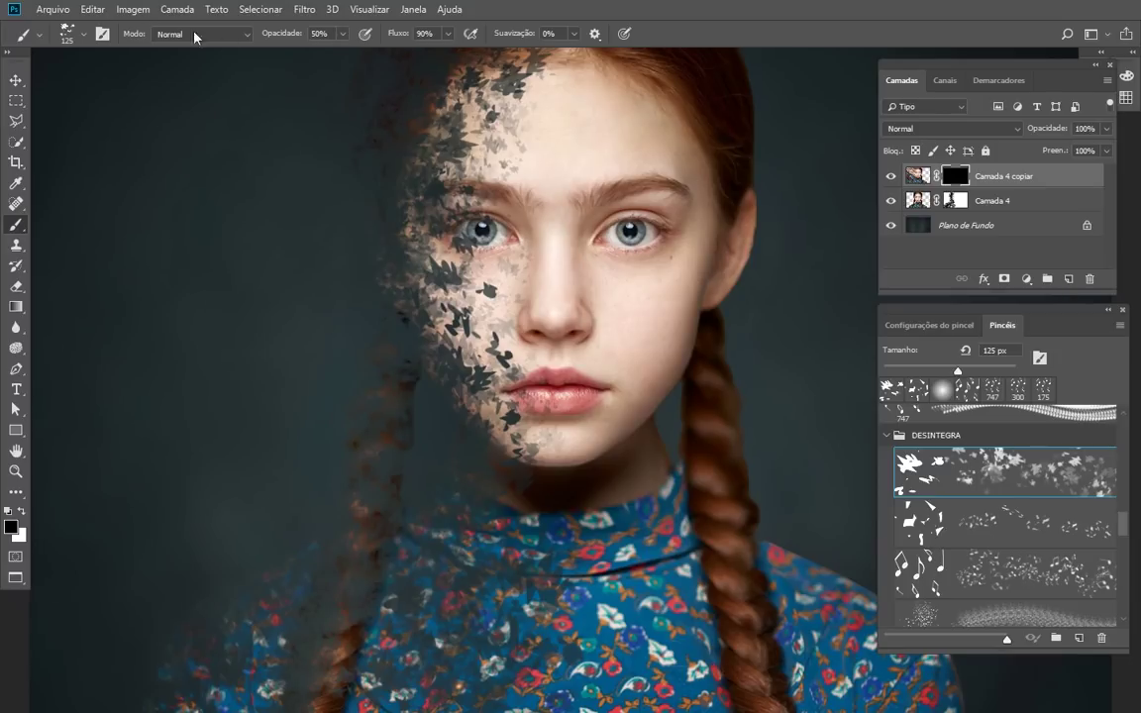
# Step: Fill Camada 4 copiar's layer mask with Preto using the Preencher command
pyautogui.click(92, 9)
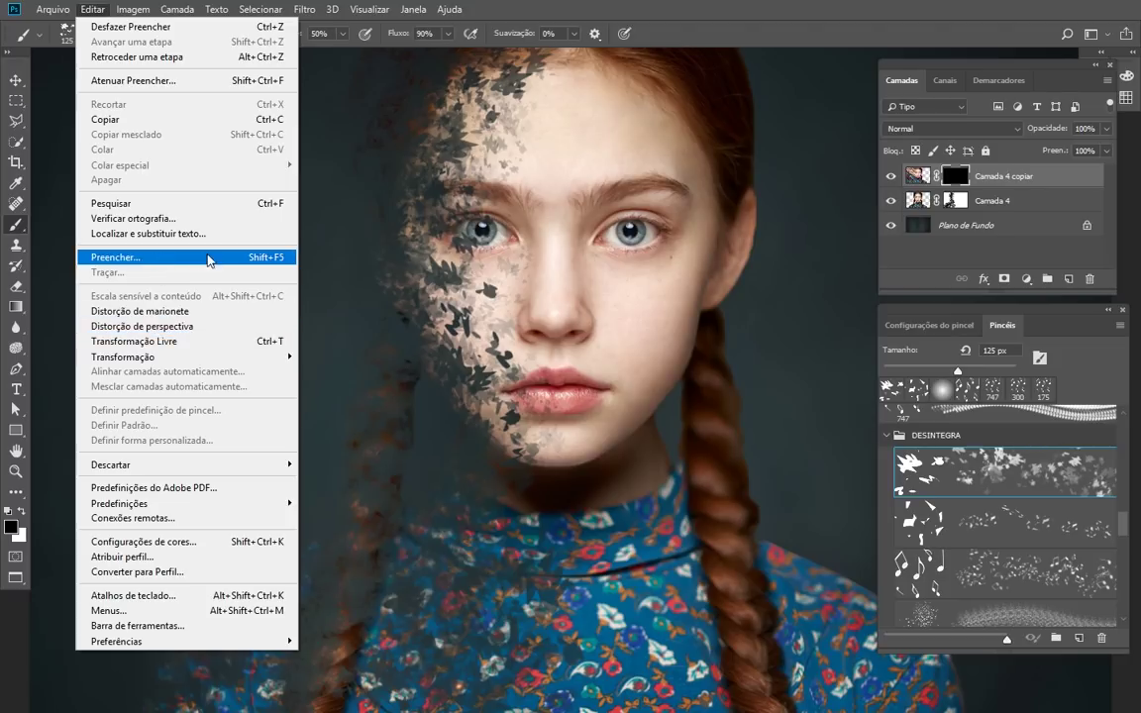
pyautogui.click(196, 258)
pyautogui.click(525, 177)
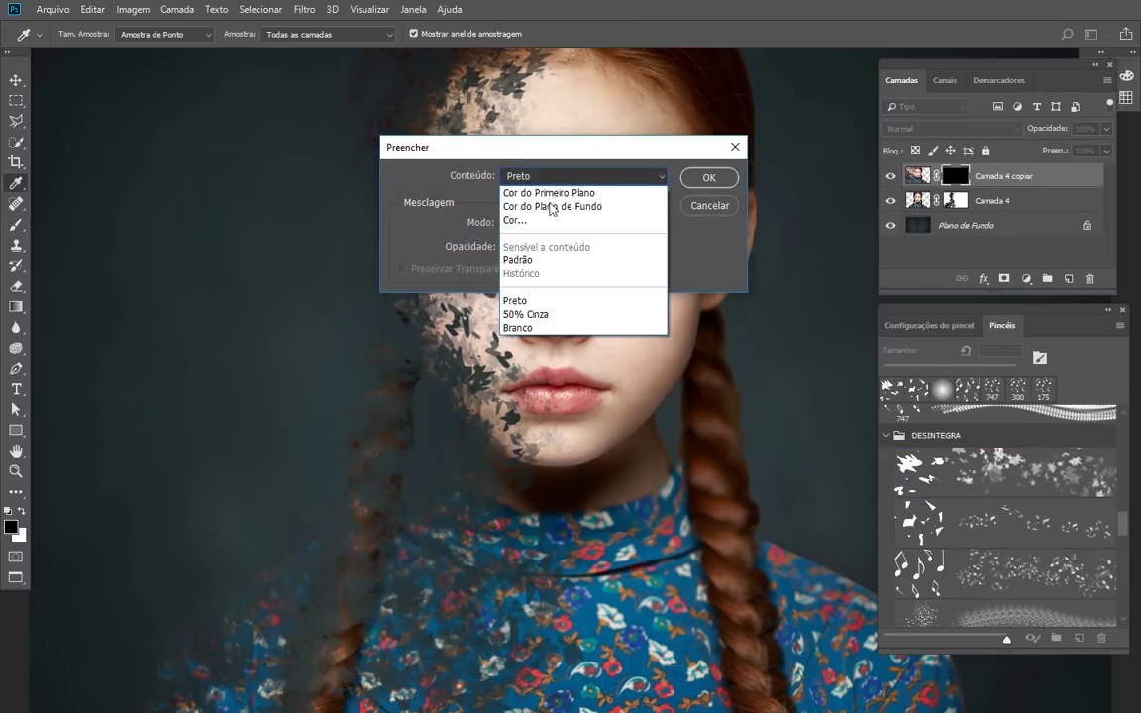
pyautogui.click(534, 302)
pyautogui.press('Return')
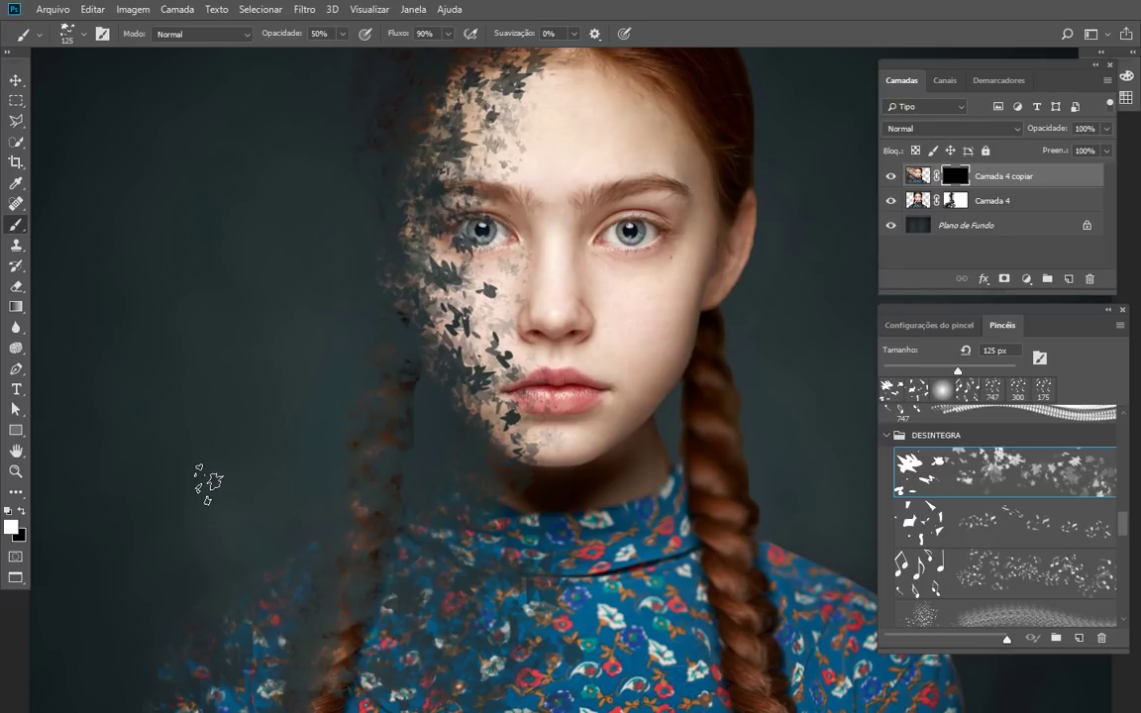
# Step: Try painting white fragments beside the hair on Camada 4 copiar's mask at 175 px and 30% opacity, and undo them
pyautogui.press(']')
pyautogui.press(']')
pyautogui.press(']')
pyautogui.press(']')
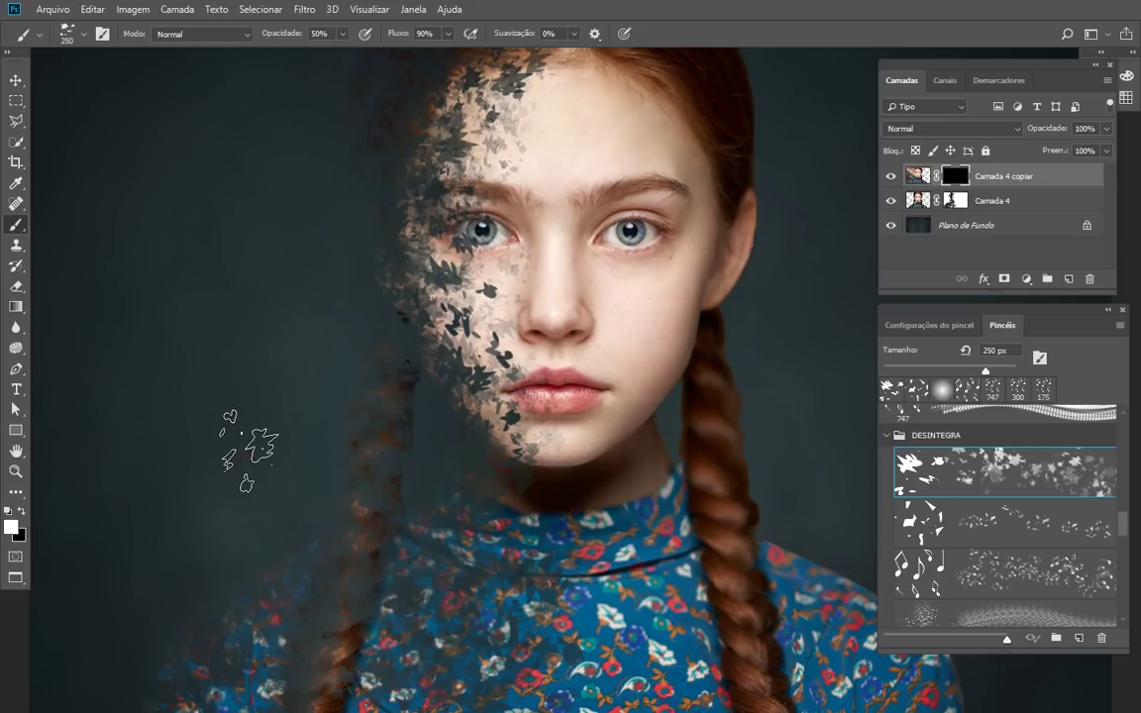
pyautogui.press(']')
pyautogui.press('[')
pyautogui.press('[')
pyautogui.press('[')
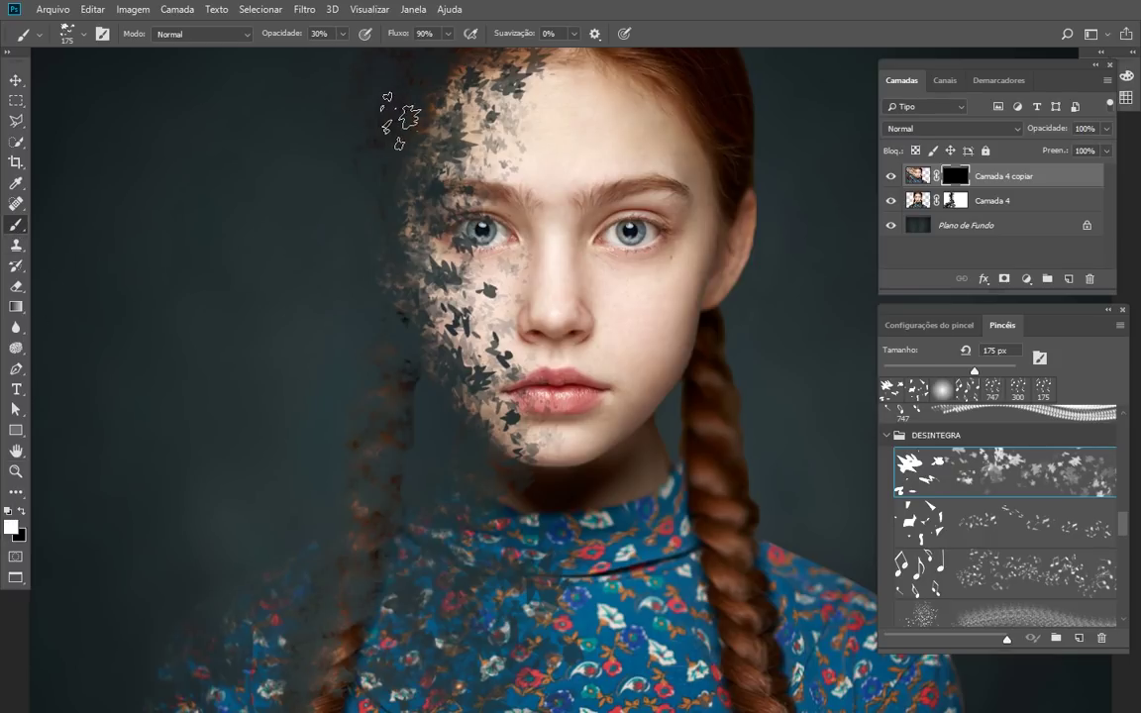
pyautogui.moveTo(398, 124)
pyautogui.mouseDown()
pyautogui.moveTo(309, 150)
pyautogui.moveTo(325, 240)
pyautogui.moveTo(236, 236)
pyautogui.mouseUp()
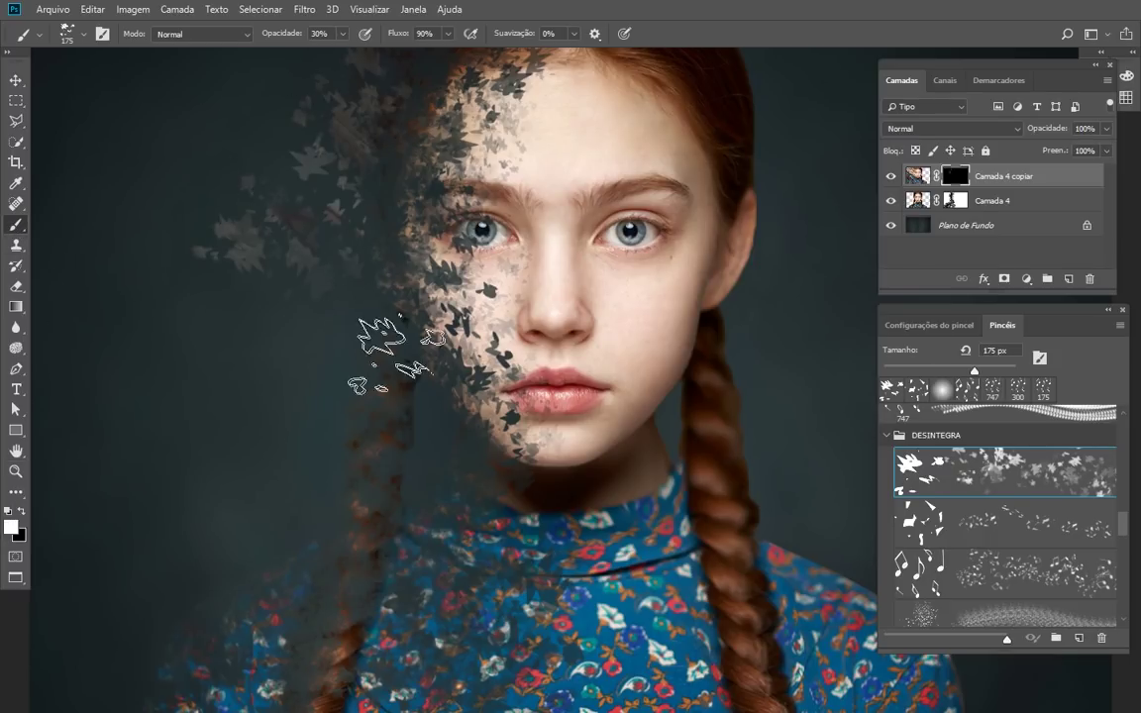
pyautogui.hotkey('ctrl', 'z')
pyautogui.hotkey('ctrl', 'z')
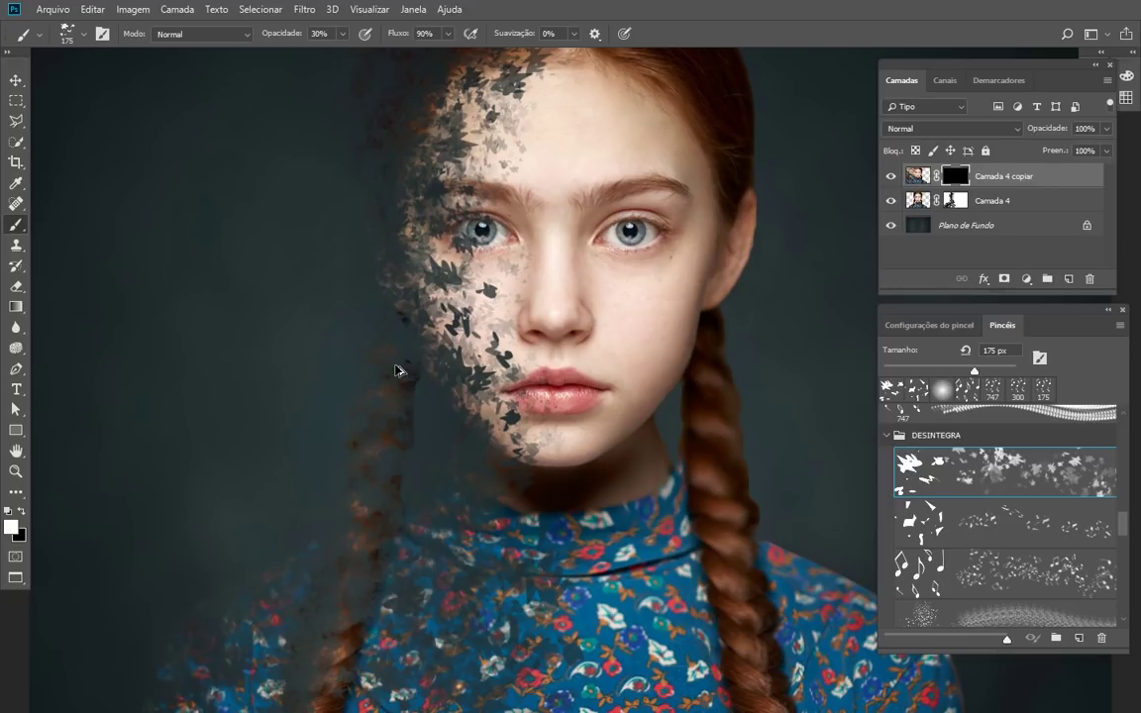
# Step: Reduce the brush to 70 px and paint white on Camada 4 copiar's mask, scattering fragments from the hair into the dark background
pyautogui.press('[')
pyautogui.press('[')
pyautogui.press('[')
pyautogui.press('[')
pyautogui.press('[')
pyautogui.press('[')
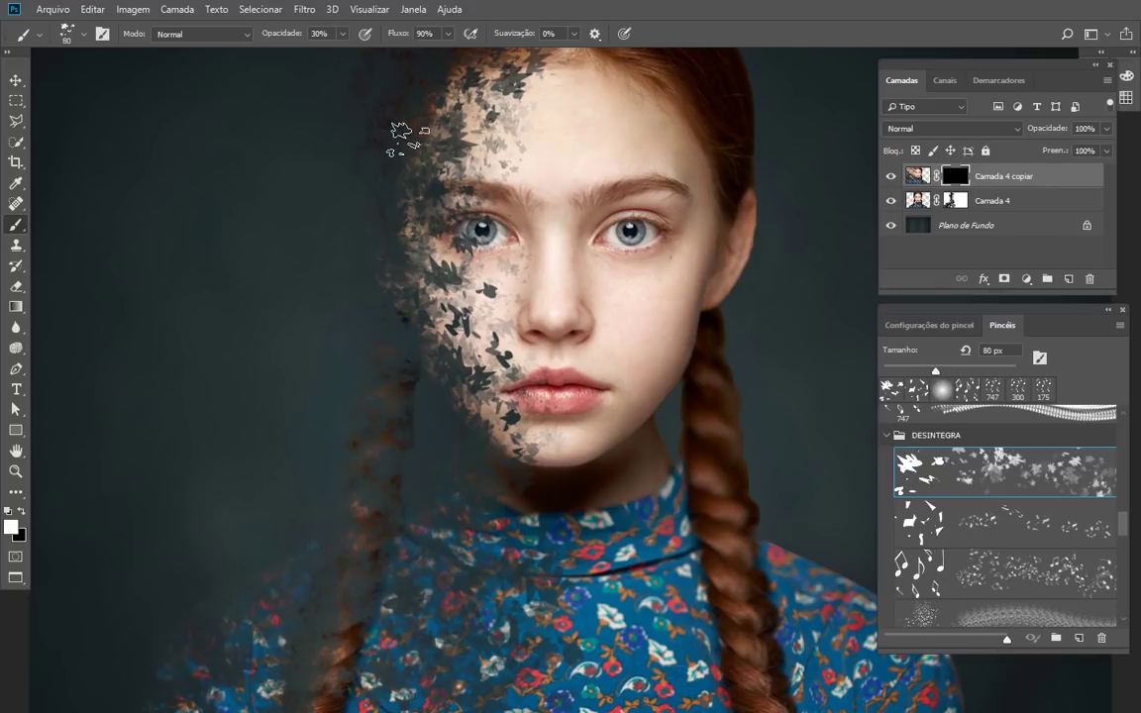
pyautogui.moveTo(394, 107); pyautogui.dragTo(315, 61)
pyautogui.moveTo(370, 234); pyautogui.dragTo(184, 112)
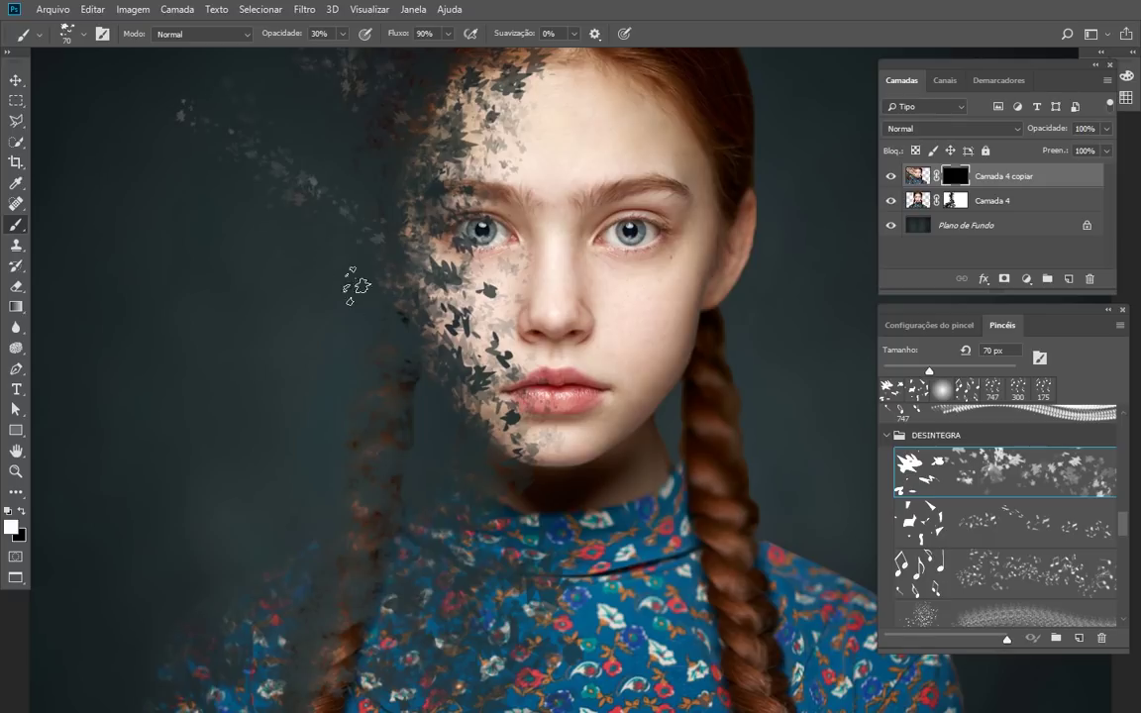
pyautogui.moveTo(346, 315); pyautogui.dragTo(229, 220)
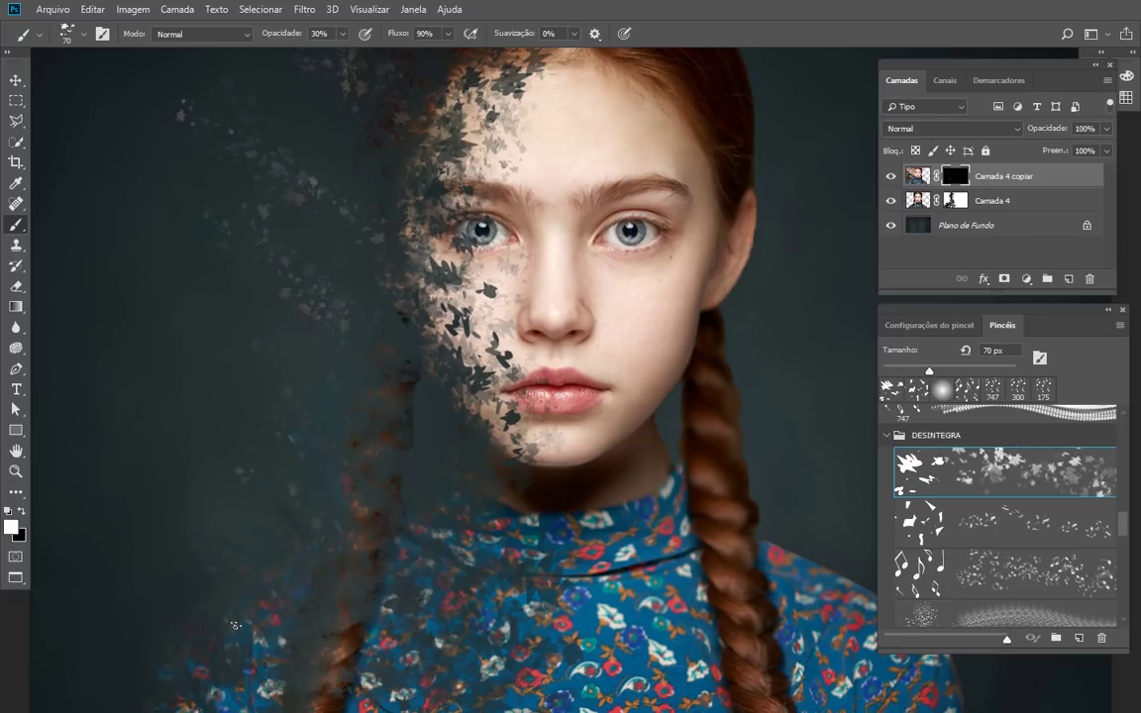
# Step: Paint more white trails on Camada 4 copiar's mask, spreading fragments from the face and braid towards the image's upper-left corner and left edge
pyautogui.press('f')
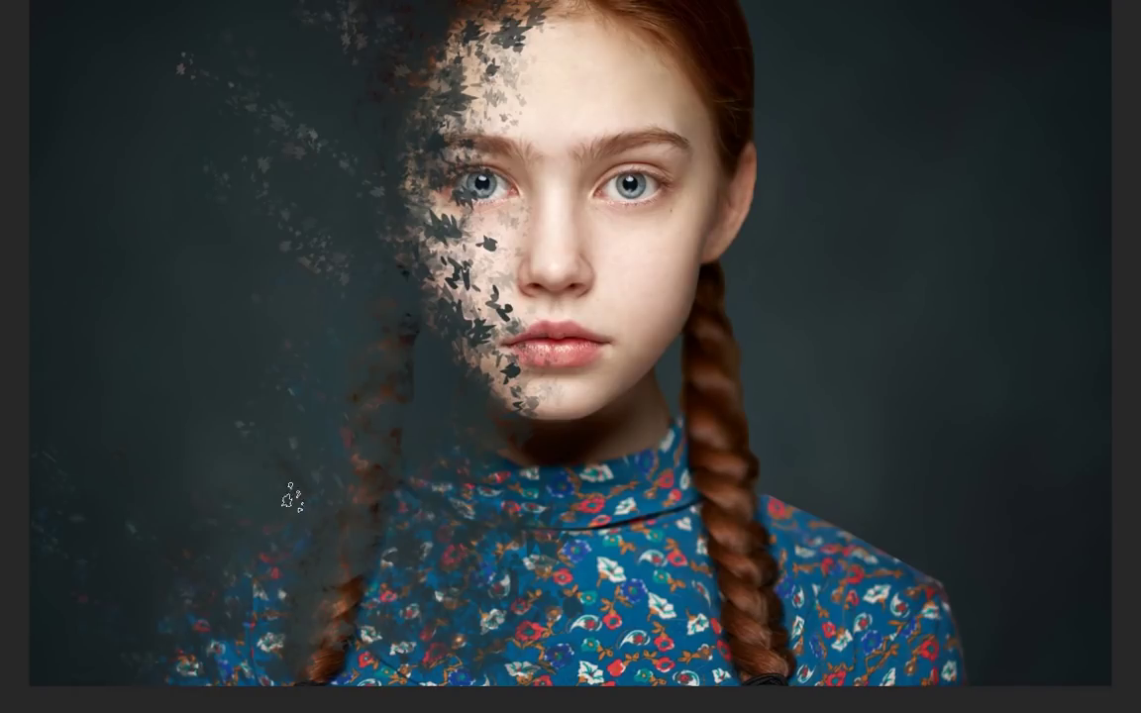
pyautogui.moveTo(270, 359)
pyautogui.mouseDown()
pyautogui.moveTo(191, 313)
pyautogui.moveTo(39, 137)
pyautogui.mouseUp()
pyautogui.moveTo(290, 245)
pyautogui.mouseDown()
pyautogui.moveTo(129, 146)
pyautogui.moveTo(42, 127)
pyautogui.mouseUp()
pyautogui.moveTo(62, 62); pyautogui.dragTo(16, 20)
pyautogui.moveTo(403, 136)
pyautogui.mouseDown()
pyautogui.moveTo(392, 417)
pyautogui.moveTo(300, 339)
pyautogui.mouseUp()
pyautogui.moveTo(374, 339); pyautogui.dragTo(259, 305)
pyautogui.moveTo(344, 369); pyautogui.dragTo(135, 231)
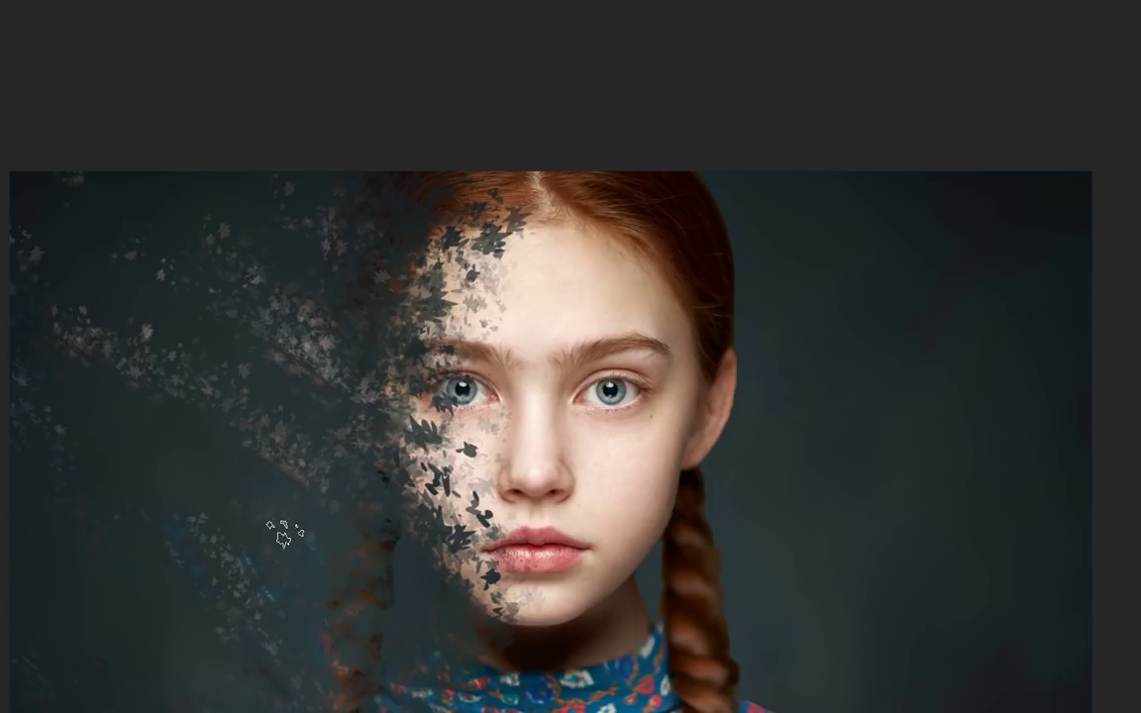
pyautogui.moveTo(375, 616); pyautogui.dragTo(417, 435)
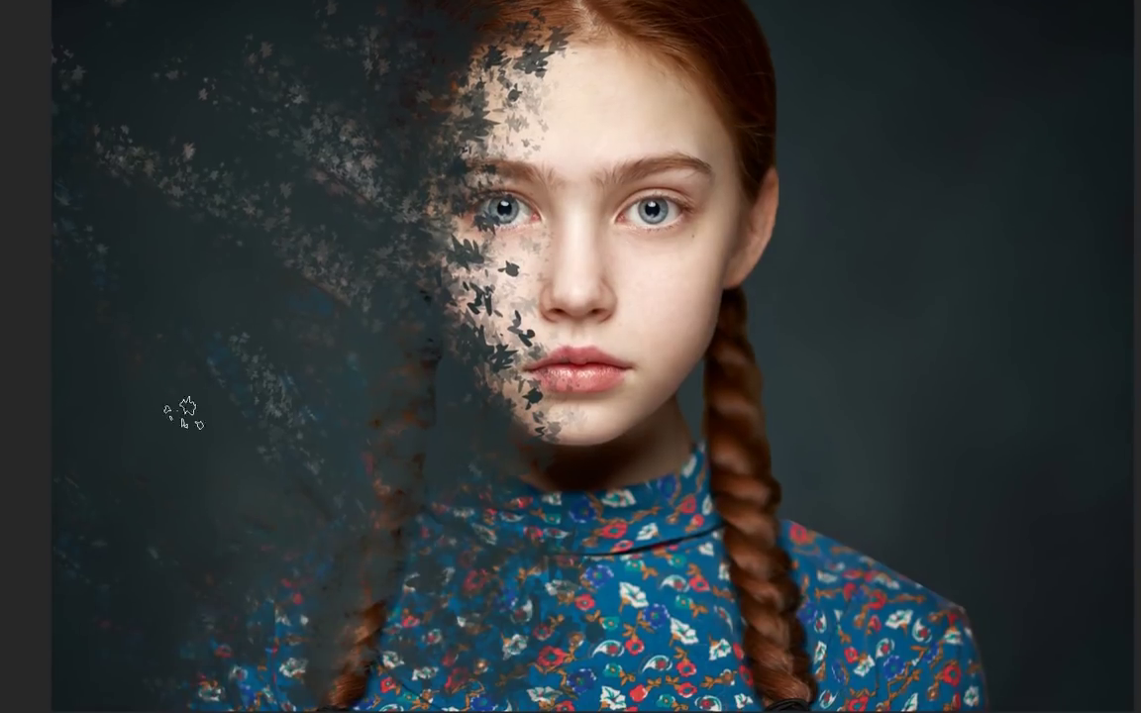
pyautogui.press('f')
pyautogui.press('f')
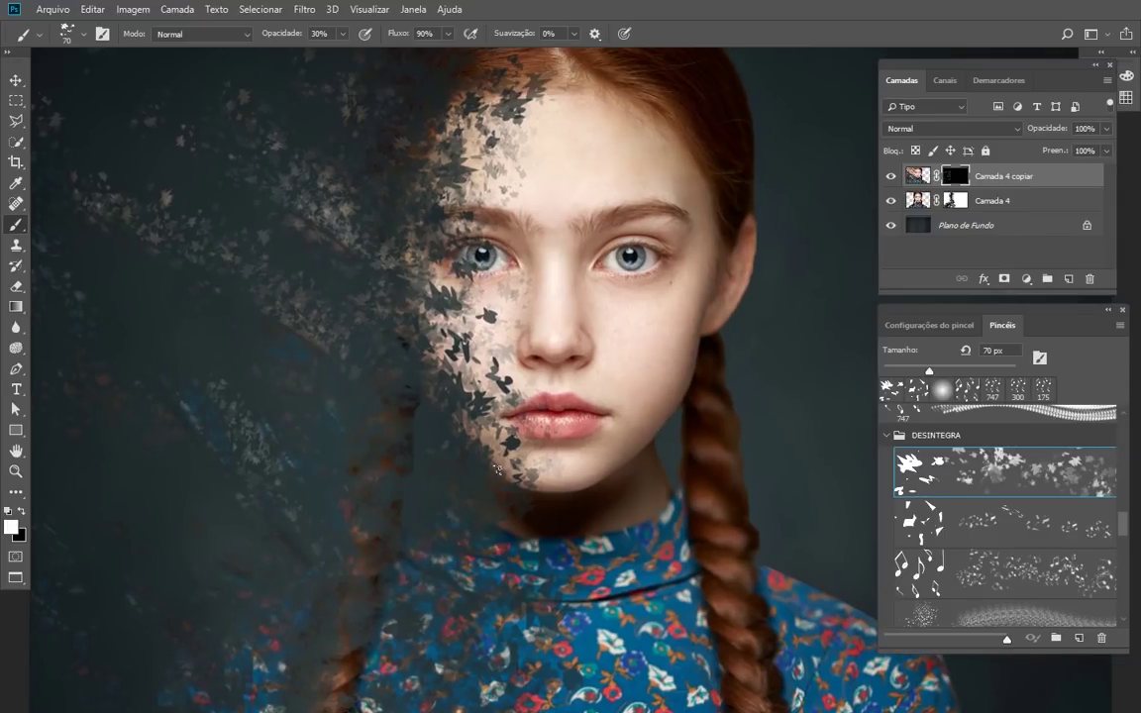
# Step: Enlarge the brush to 600 px at 100% opacity and stamp large white fragments on Camada 4 copiar's mask, undoing the last stamp
pyautogui.moveTo(417, 343); pyautogui.dragTo(422, 443)
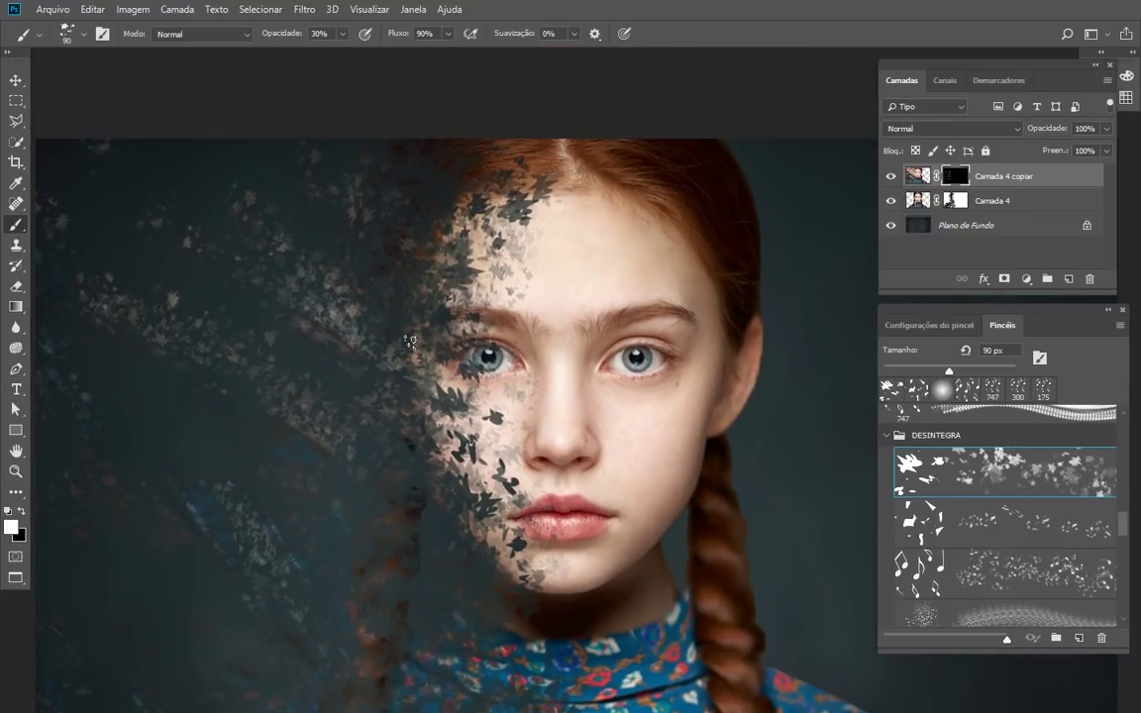
pyautogui.press(']')
pyautogui.press(']')
pyautogui.press(']')
pyautogui.press(']')
pyautogui.press(']')
pyautogui.press(']')
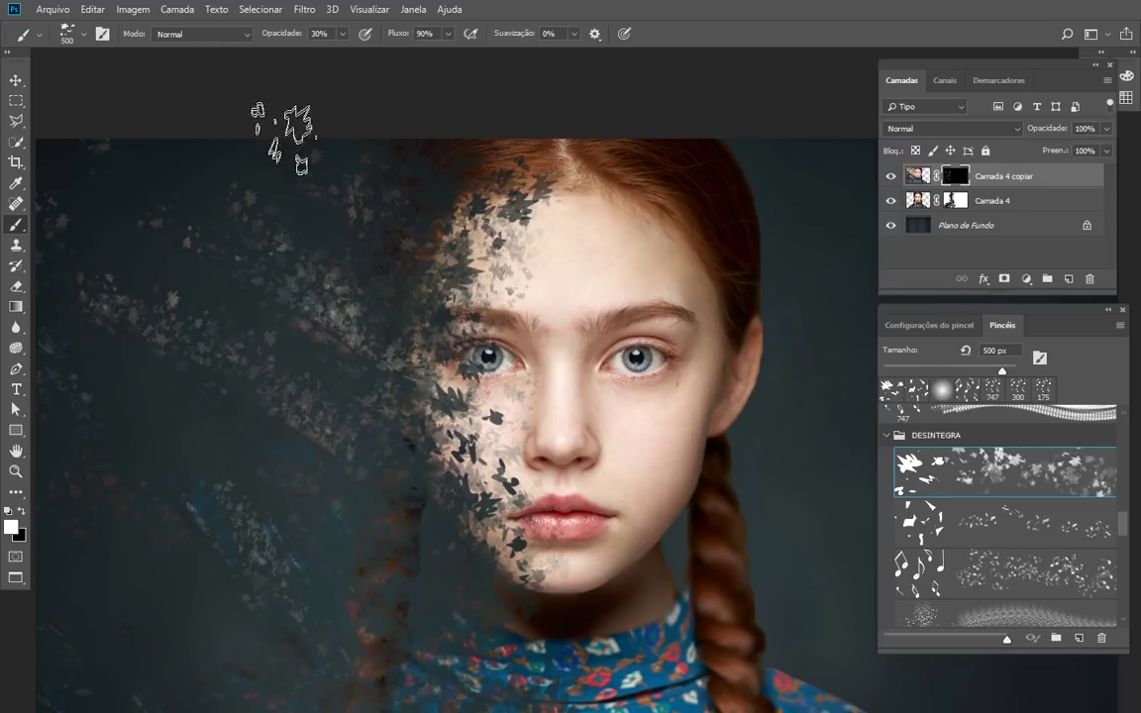
pyautogui.press('0')
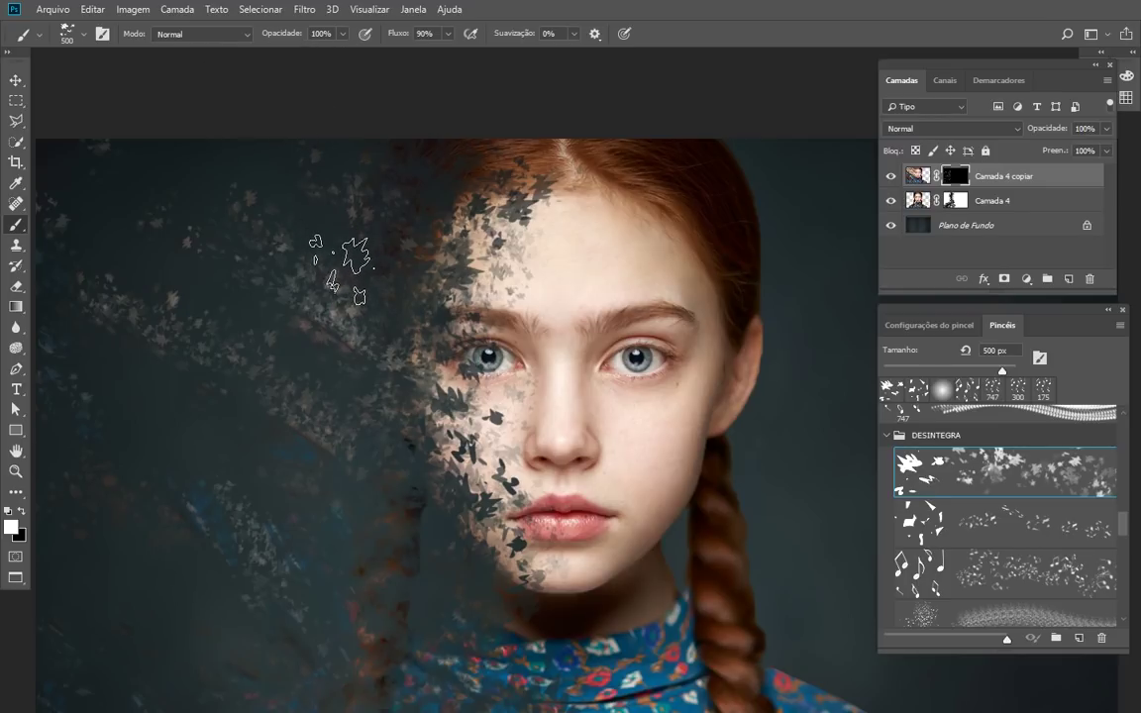
pyautogui.press(']')
pyautogui.click(365, 266)
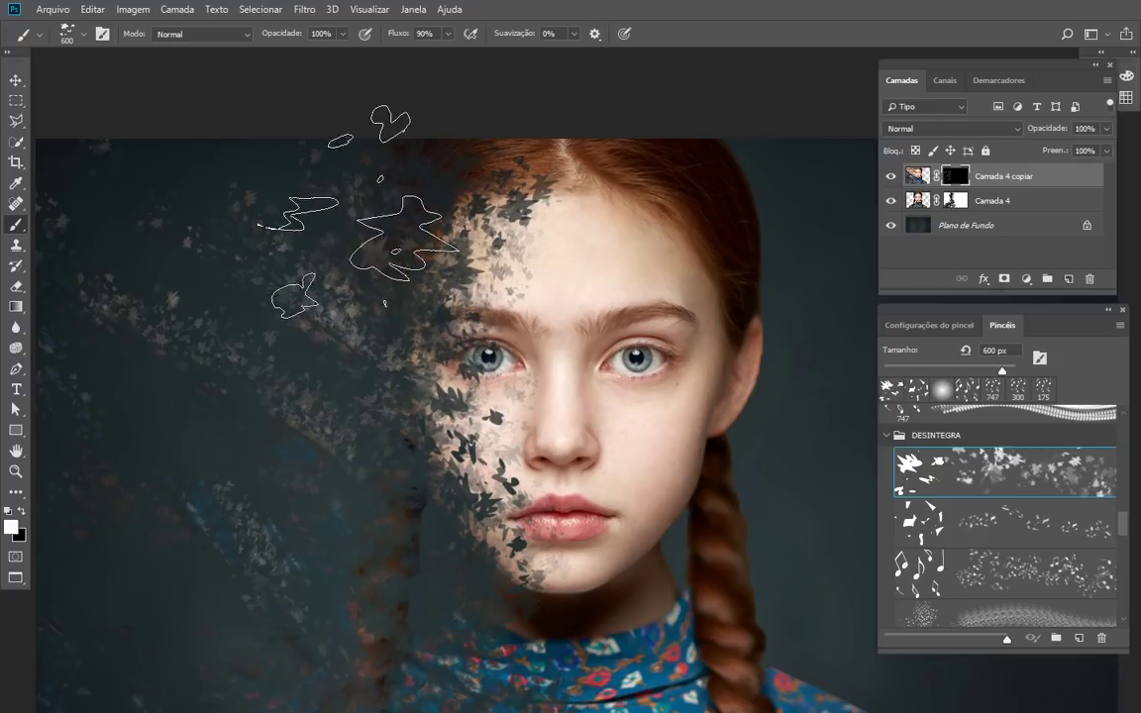
pyautogui.click(173, 265)
pyautogui.click(229, 530)
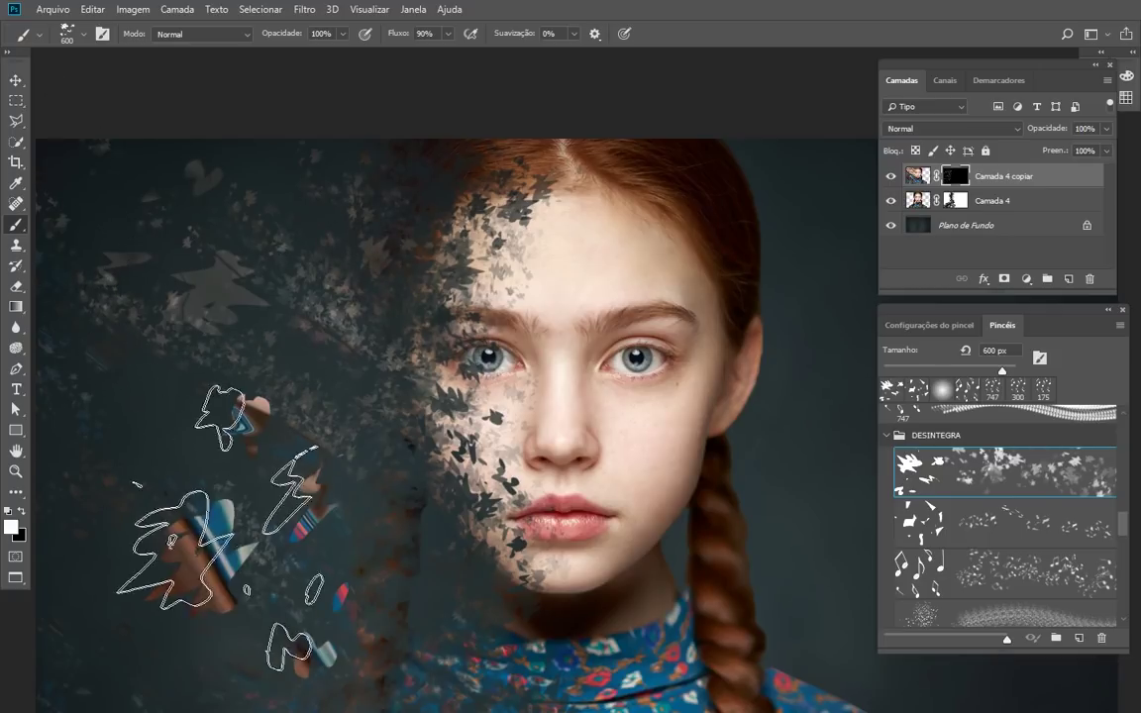
pyautogui.hotkey('ctrl', 'z')
# Step: Reduce the brush to 300 px and try stamping white fragments beside the braid and hair on the mask, undoing each attempt
pyautogui.press('[')
pyautogui.press('[')
pyautogui.press('[')
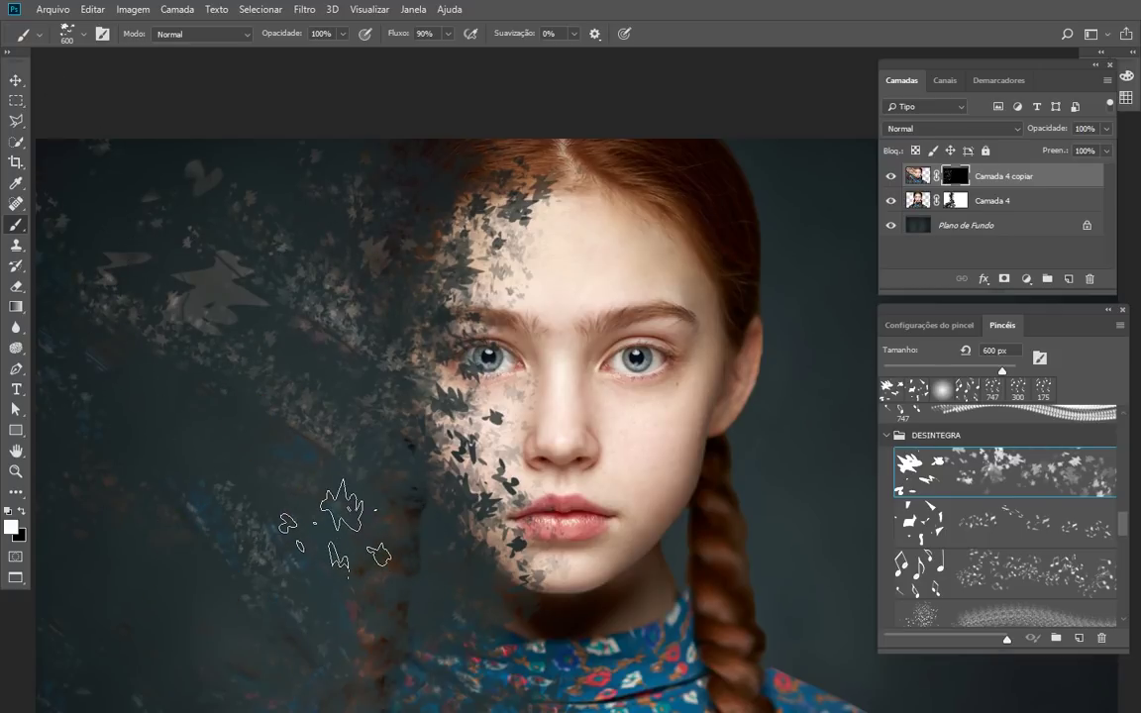
pyautogui.click(220, 436)
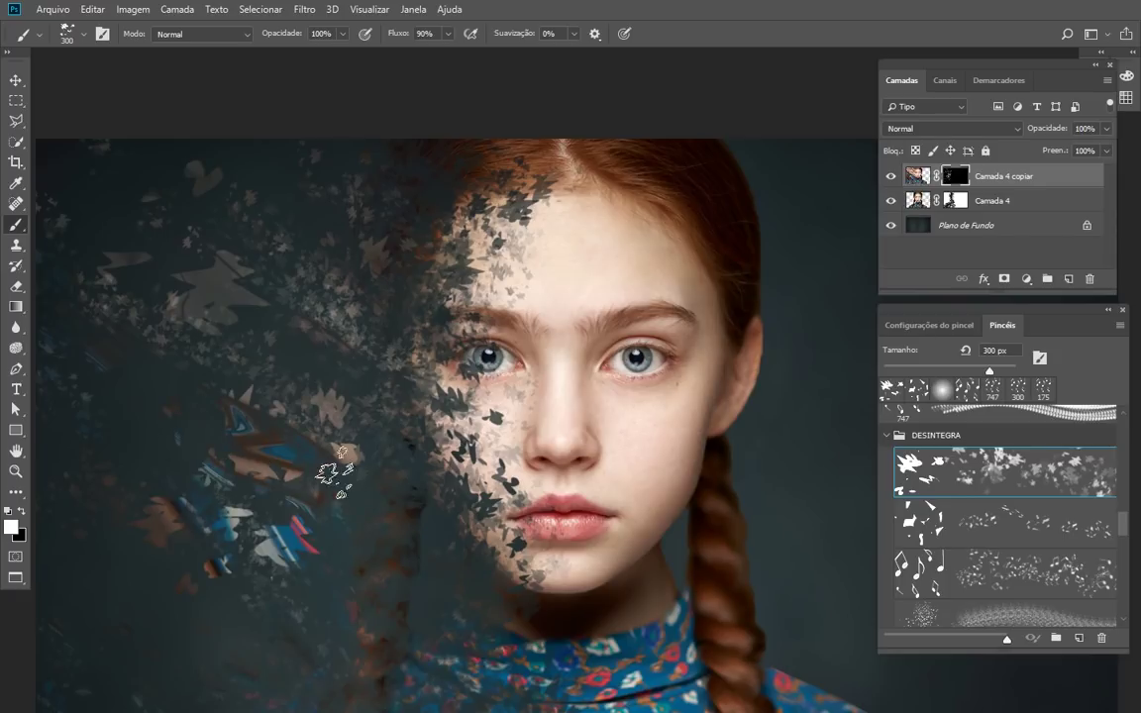
pyautogui.hotkey('ctrl', 'z')
pyautogui.click(285, 284)
pyautogui.hotkey('ctrl', 'z')
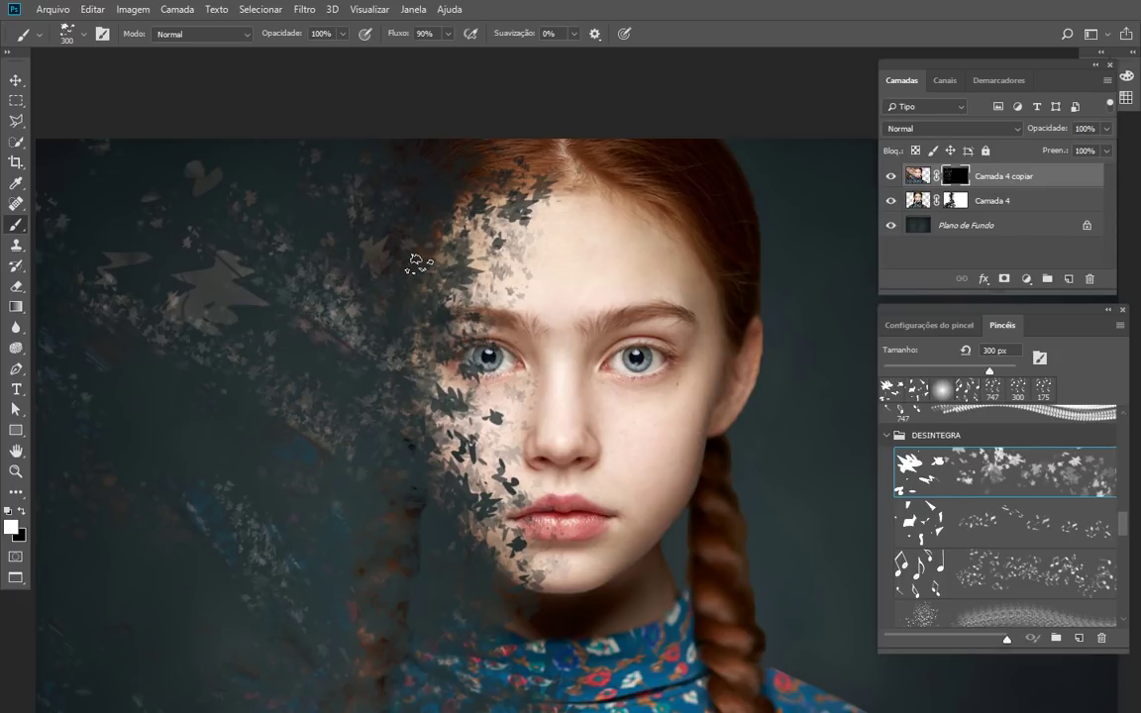
# Step: Stamp 300 px white fragments on Camada 4 copiar's mask across the image's upper-left background and beside the hair and cheek, using full-screen view
pyautogui.click(129, 187)
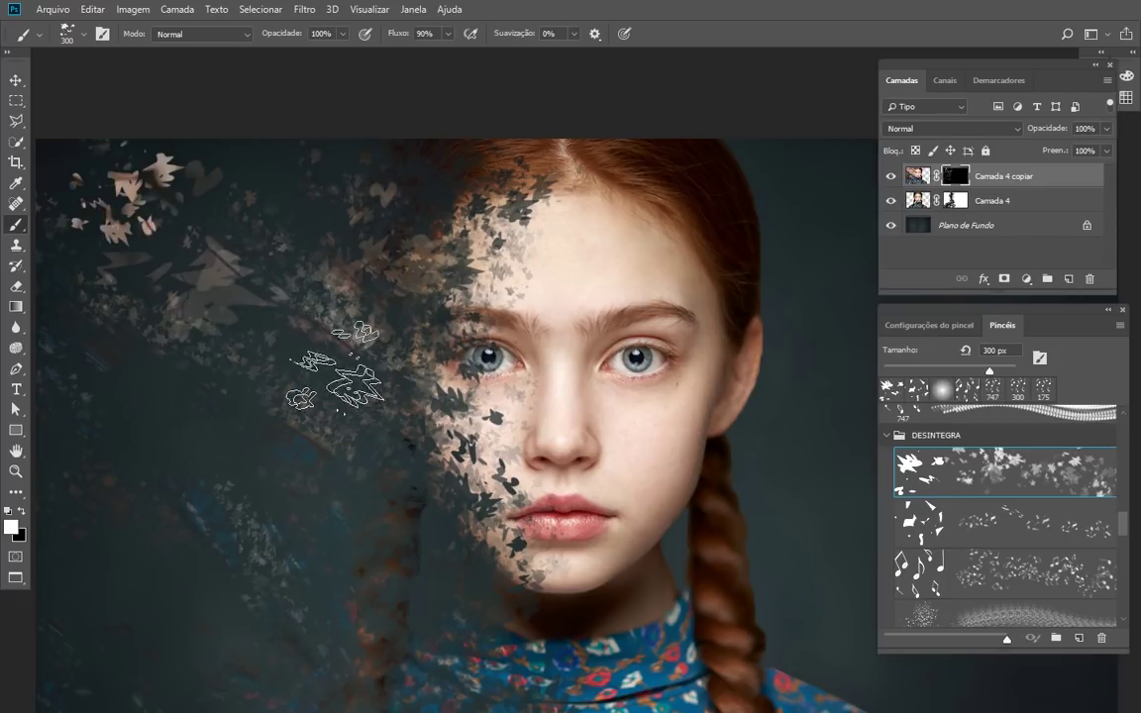
pyautogui.click(354, 408)
pyautogui.press('f')
pyautogui.click(396, 207)
pyautogui.click(325, 157)
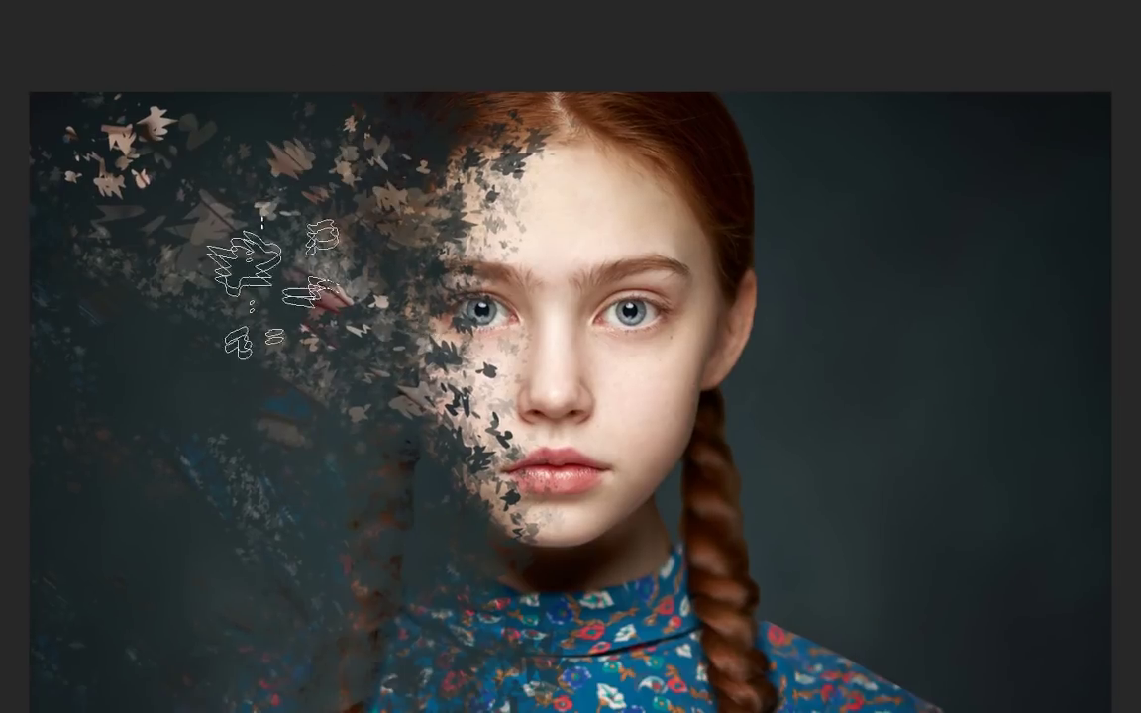
pyautogui.click(163, 385)
# Step: Try stamping more white fragments on the mask around the left background and above the dress, and undo them
pyautogui.click(135, 272)
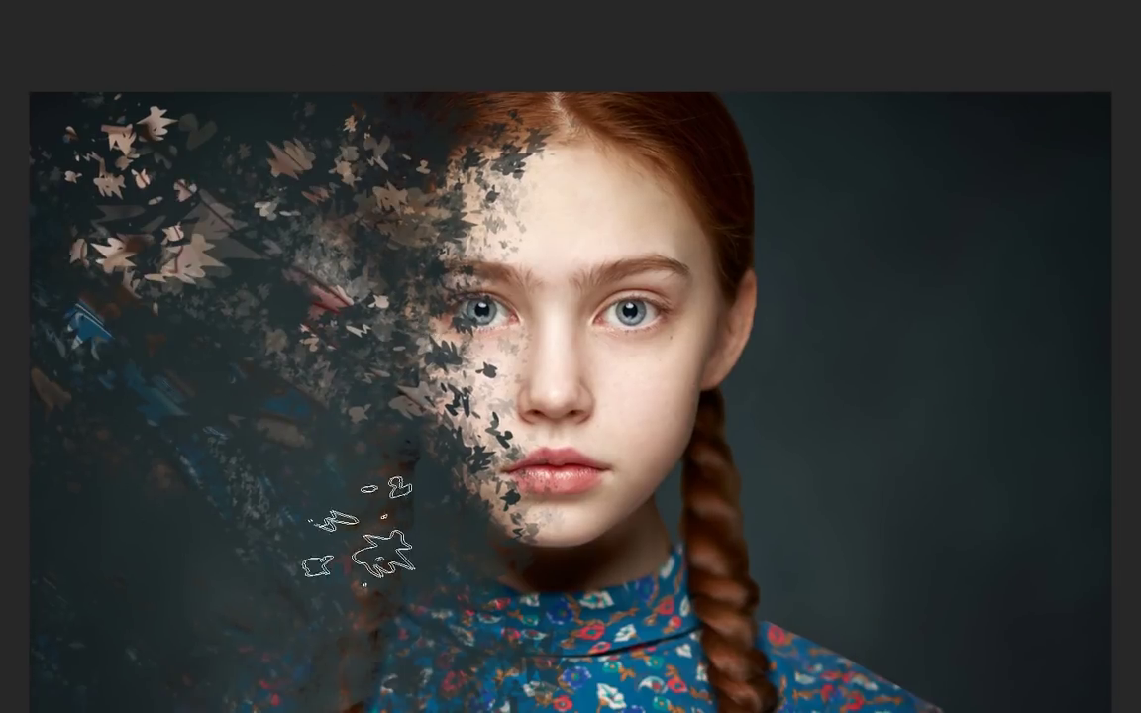
pyautogui.hotkey('ctrl', 'z')
pyautogui.click(309, 357)
pyautogui.hotkey('ctrl', 'z')
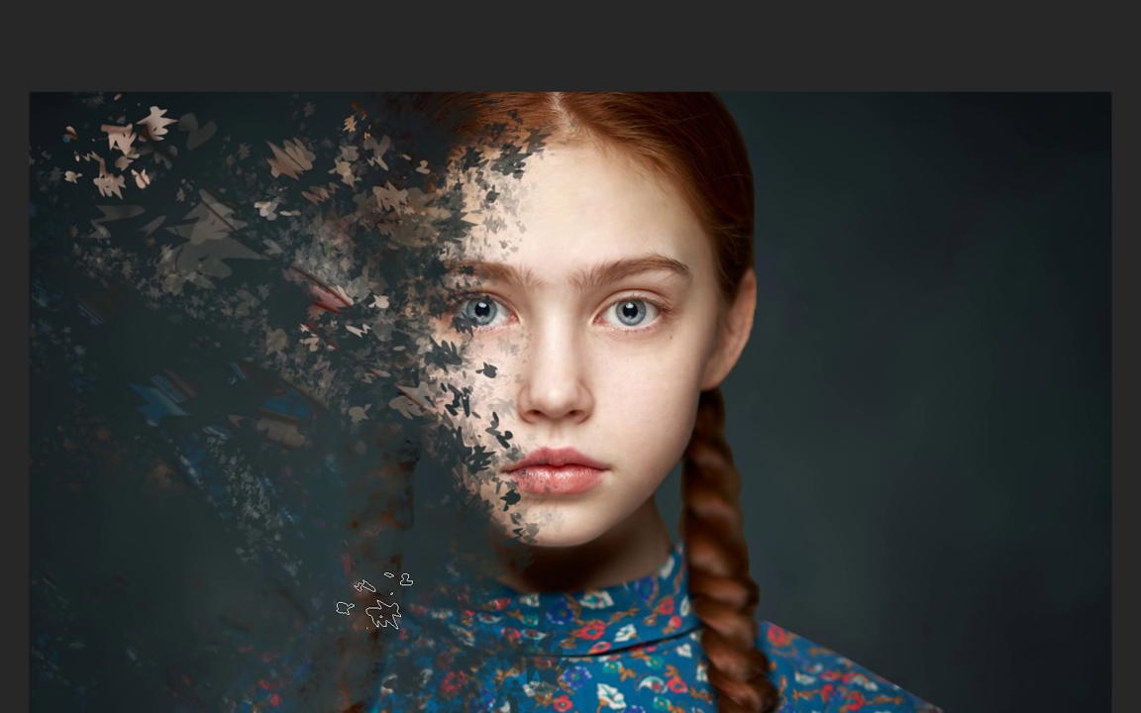
pyautogui.click(329, 511)
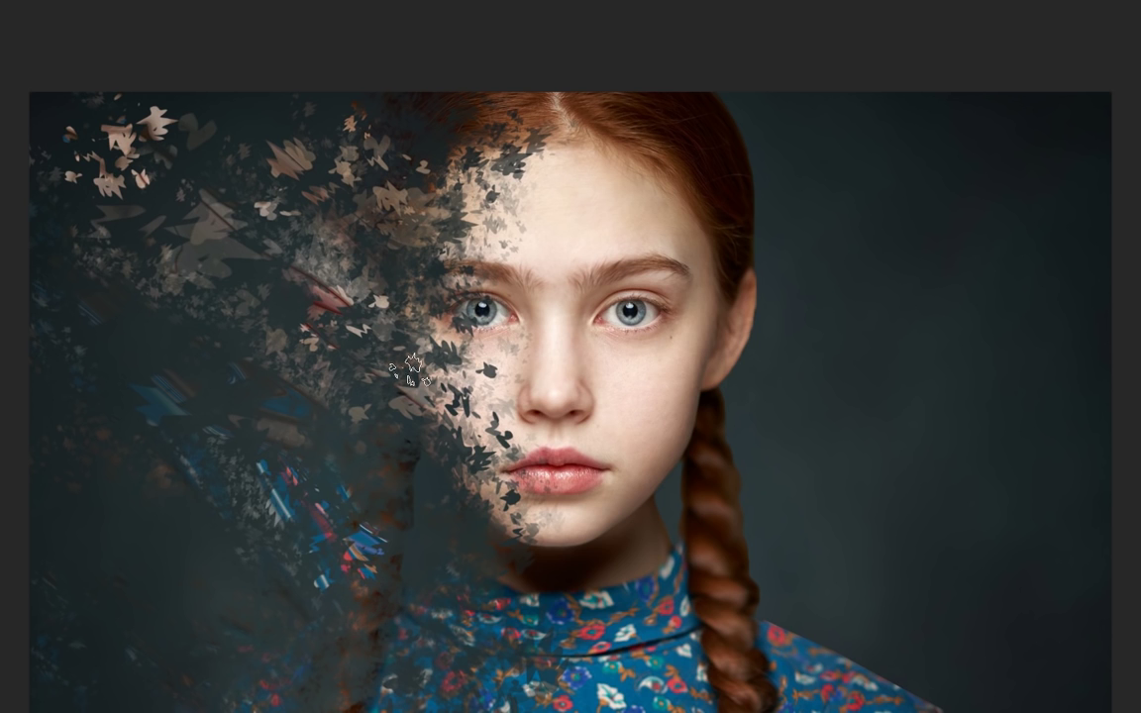
pyautogui.hotkey('ctrl', 'z')
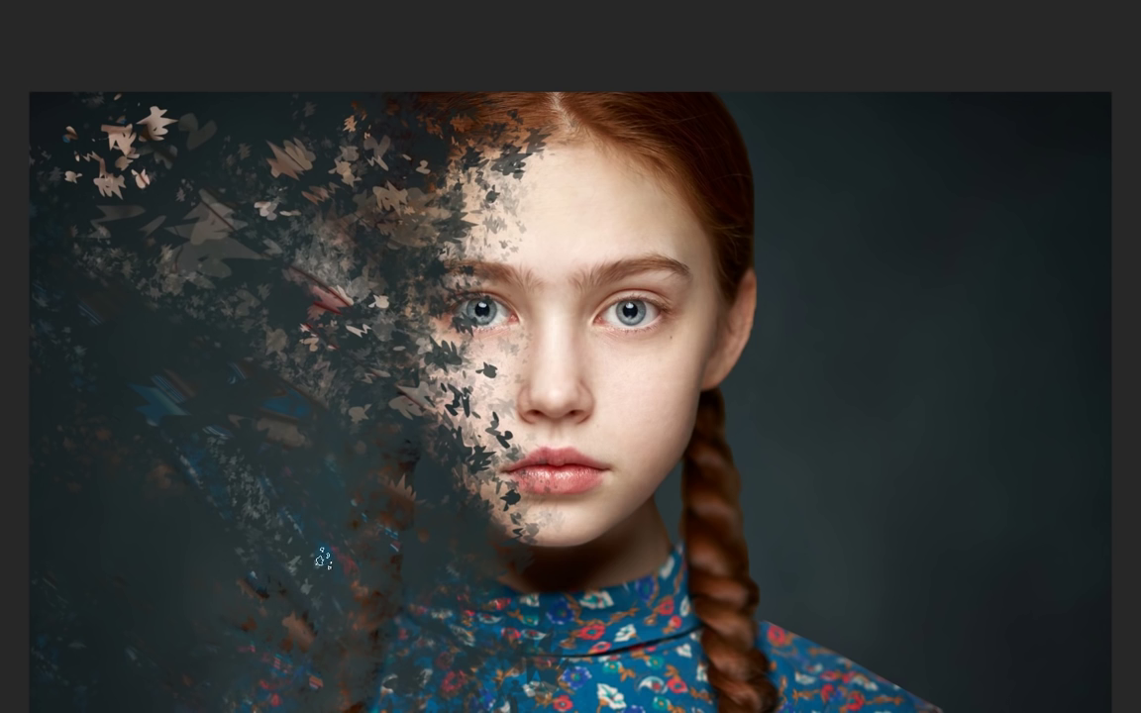
# Step: Stamp small white fragments on the mask from the dress collar diagonally towards the image's left edge, and leave full-screen view
pyautogui.click(313, 529)
pyautogui.click(219, 443)
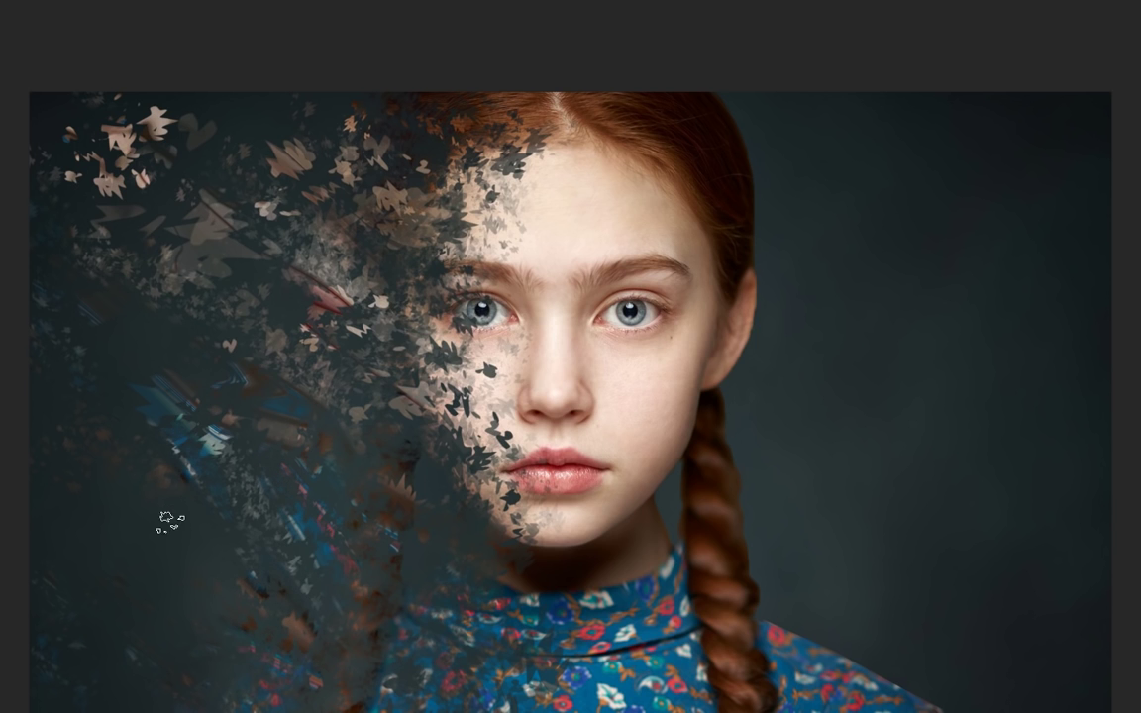
pyautogui.click(132, 352)
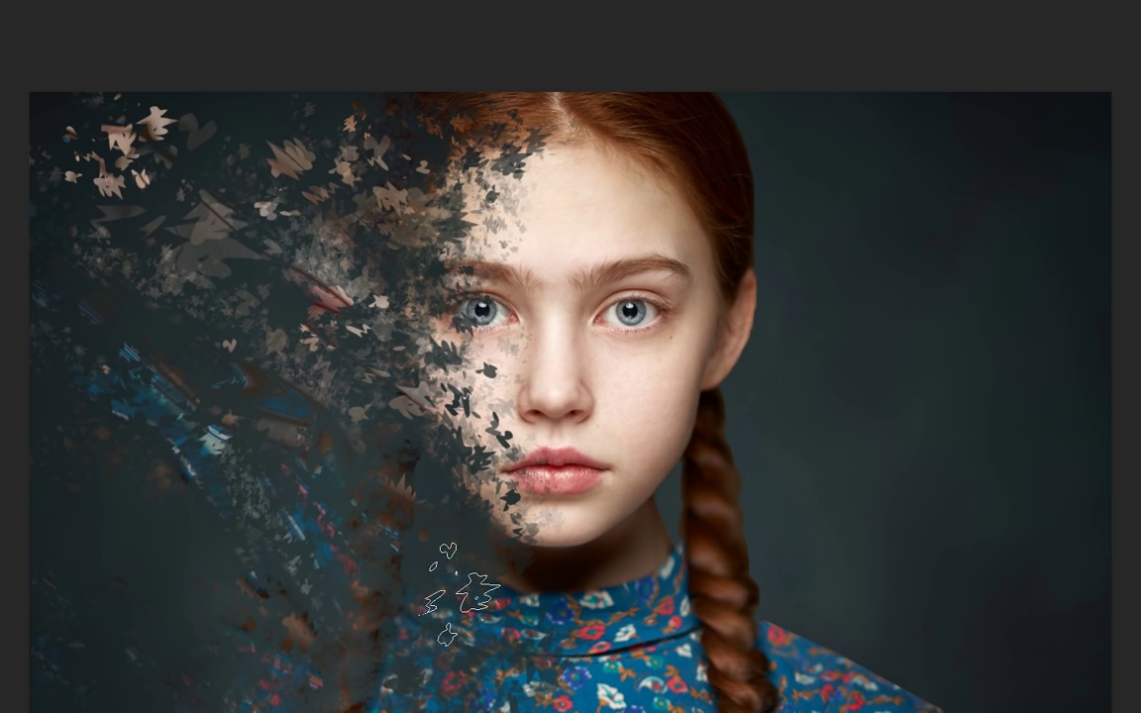
pyautogui.click(504, 600)
pyautogui.press('Tab')
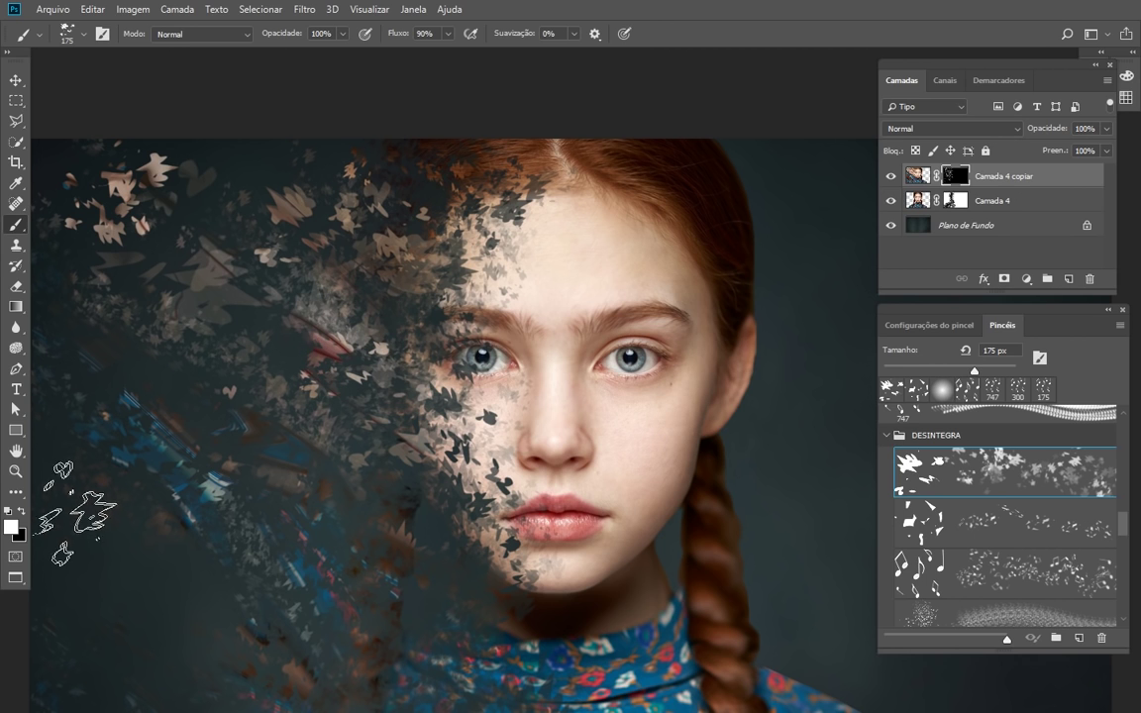
# Step: Choose the angular shard brush following DESINTEGRA 1 in the DESINTEGRA group and look over the brush import and export options
pyautogui.click(21, 511)
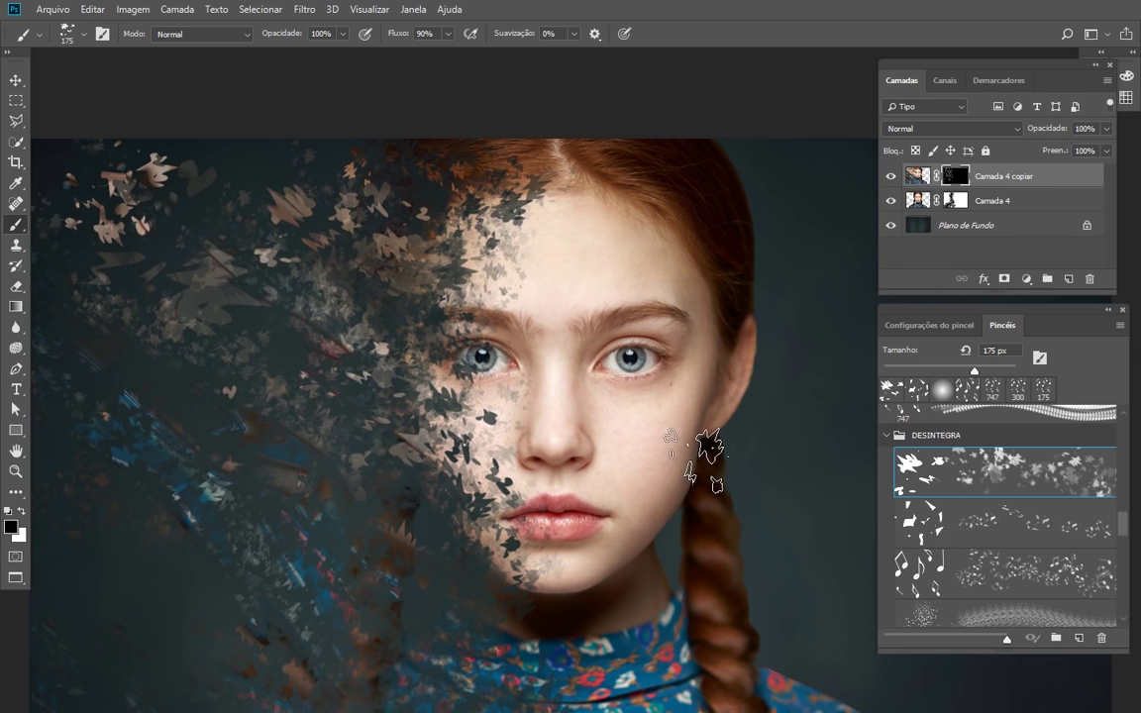
pyautogui.click(1003, 525)
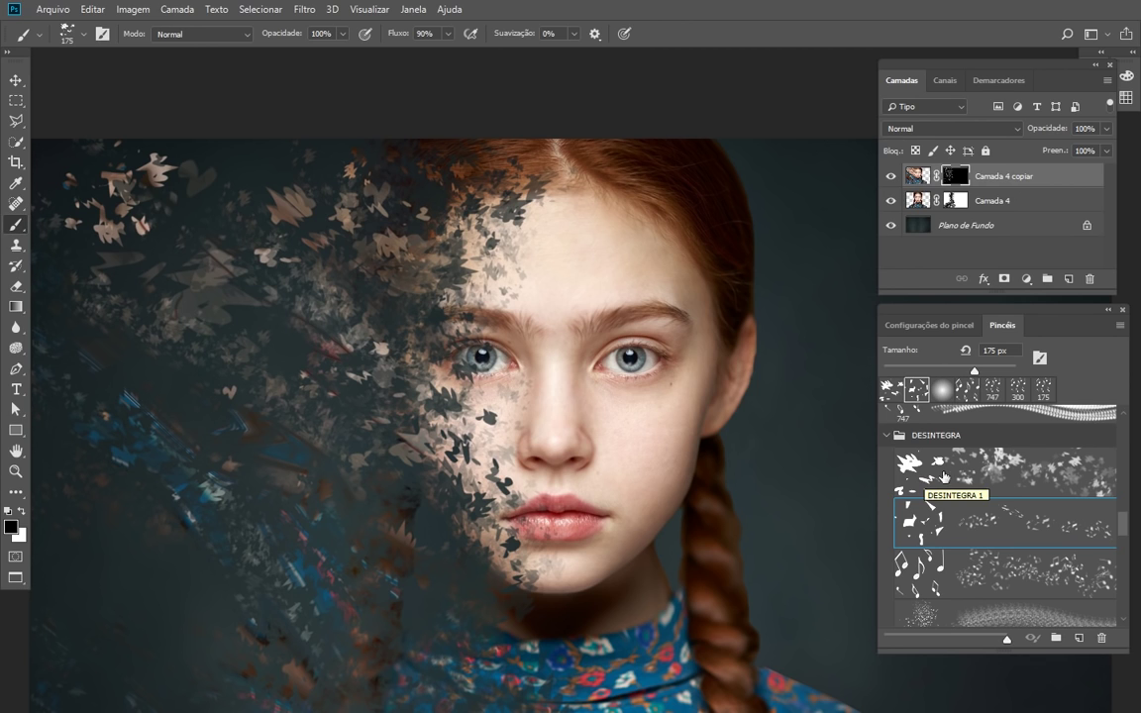
pyautogui.click(1120, 326)
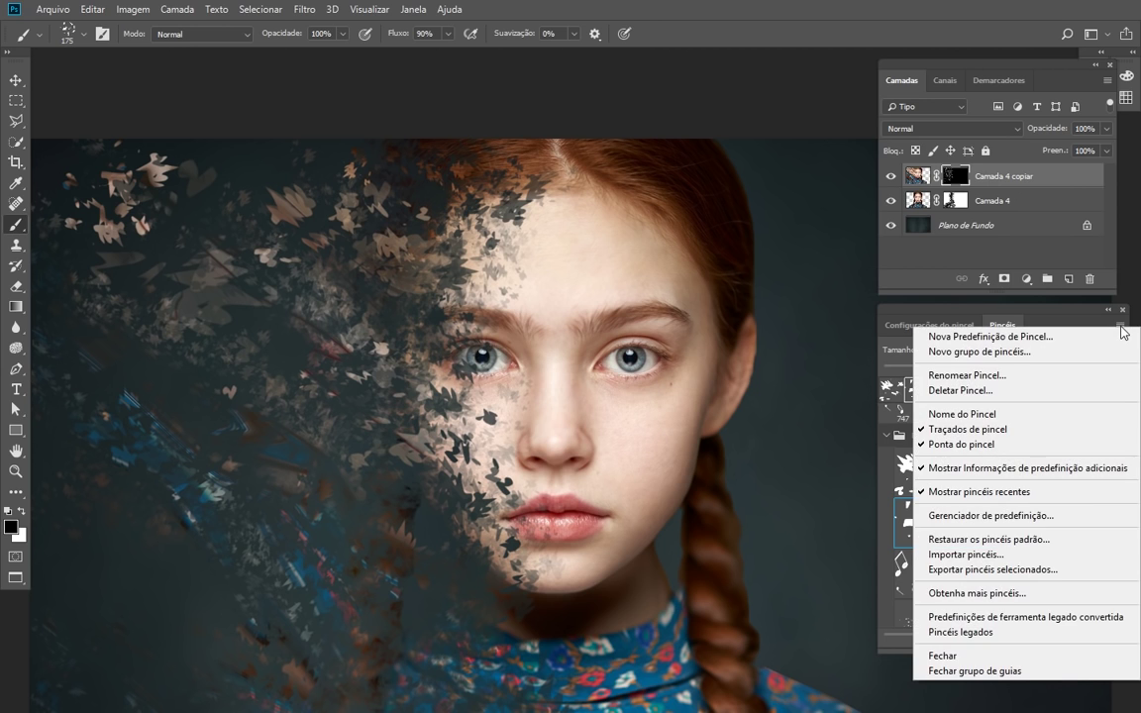
pyautogui.click(1053, 317)
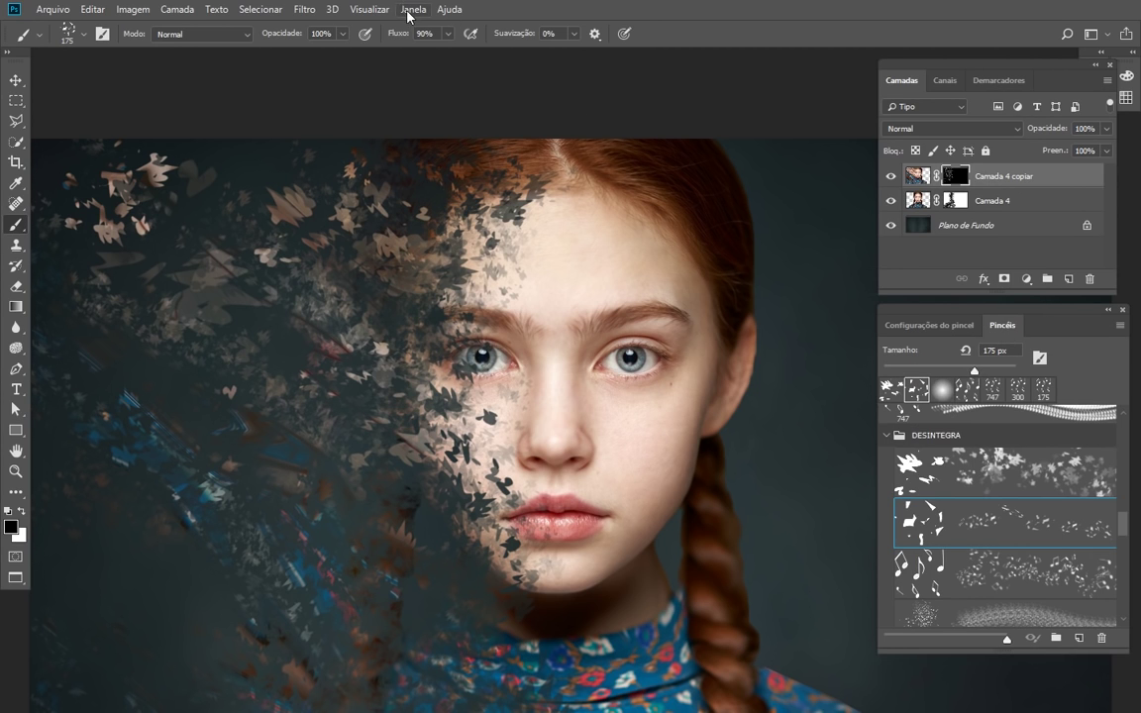
pyautogui.click(1120, 326)
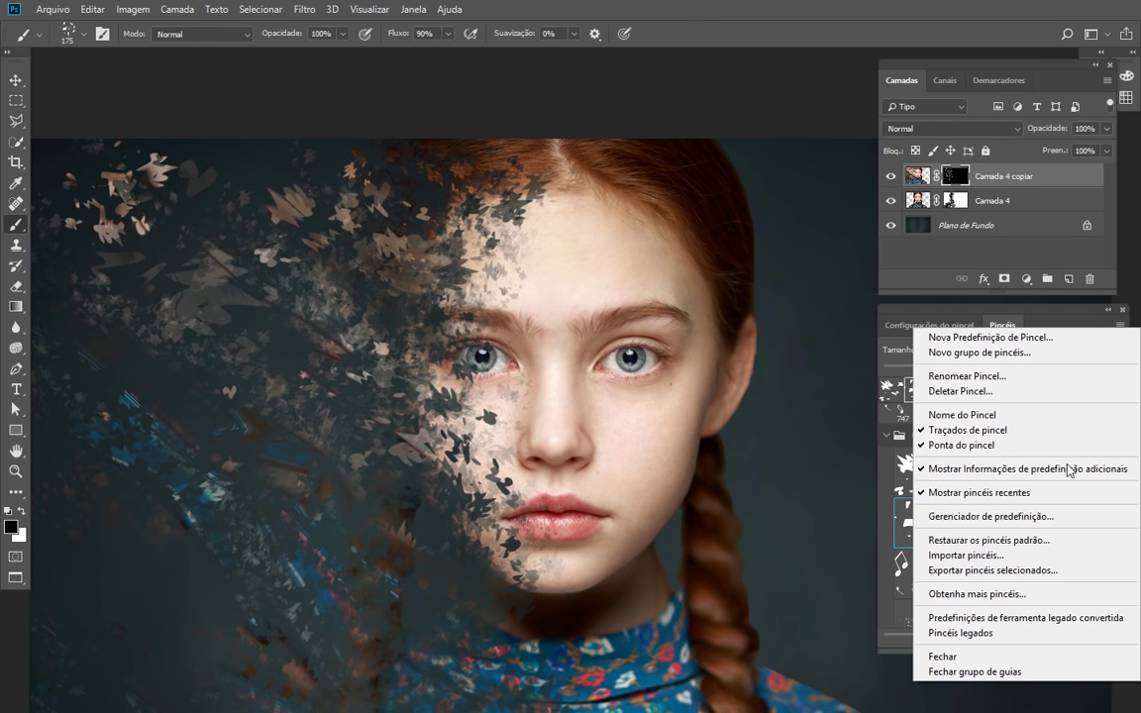
pyautogui.click(1058, 319)
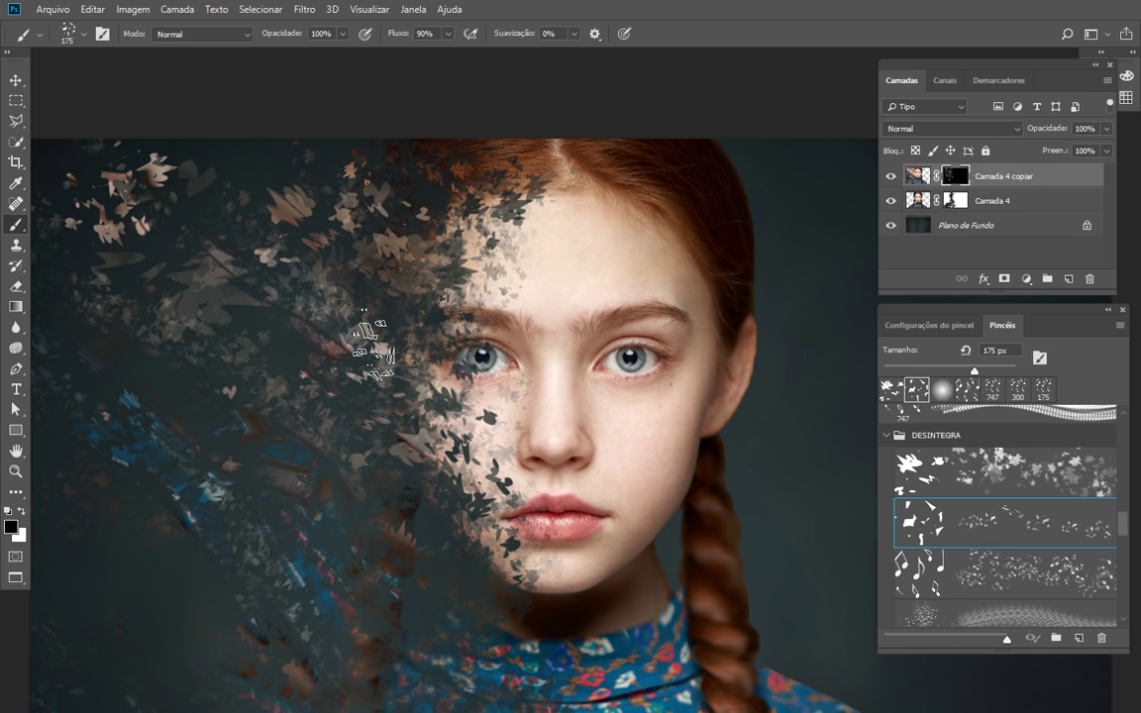
# Step: Enlarge the shard brush to 250 px and stamp white shards on the mask in the image's upper-left background
pyautogui.press(']')
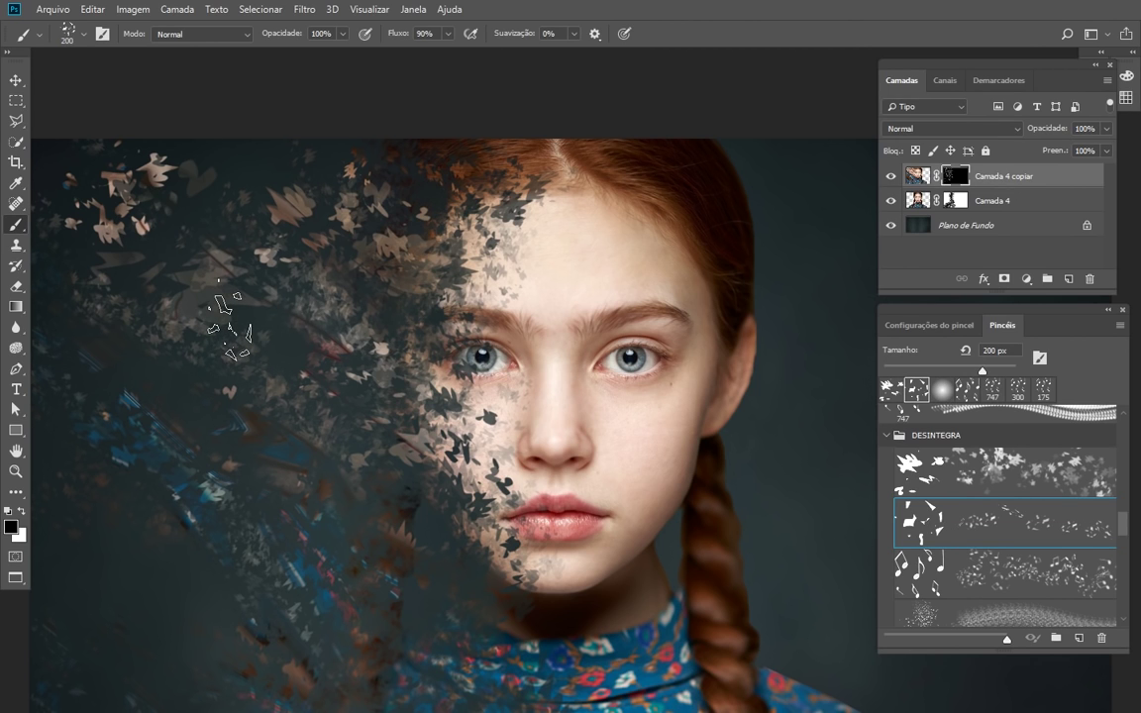
pyautogui.press(']')
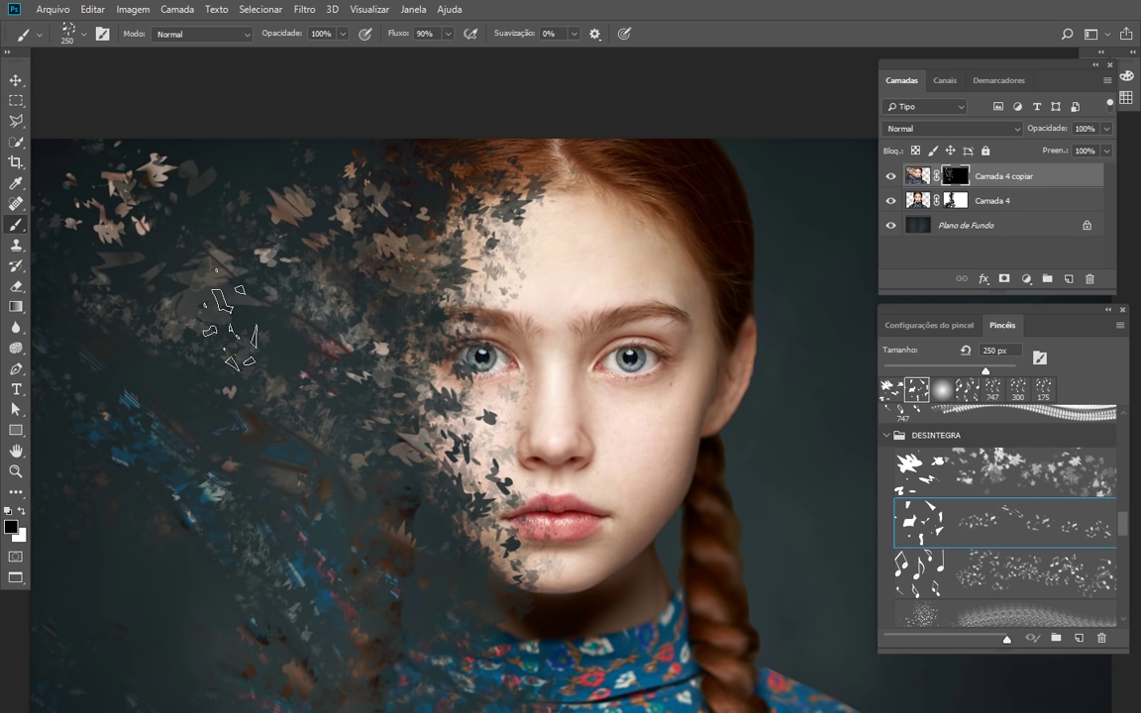
pyautogui.click(20, 513)
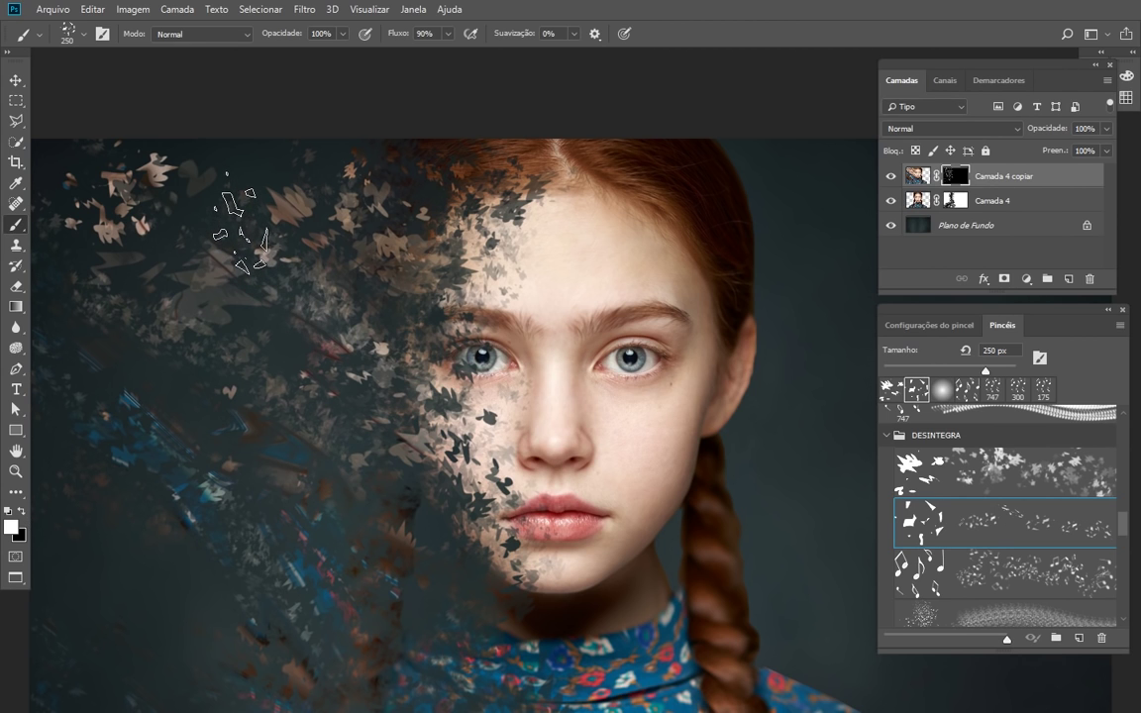
pyautogui.click(241, 222)
pyautogui.click(102, 299)
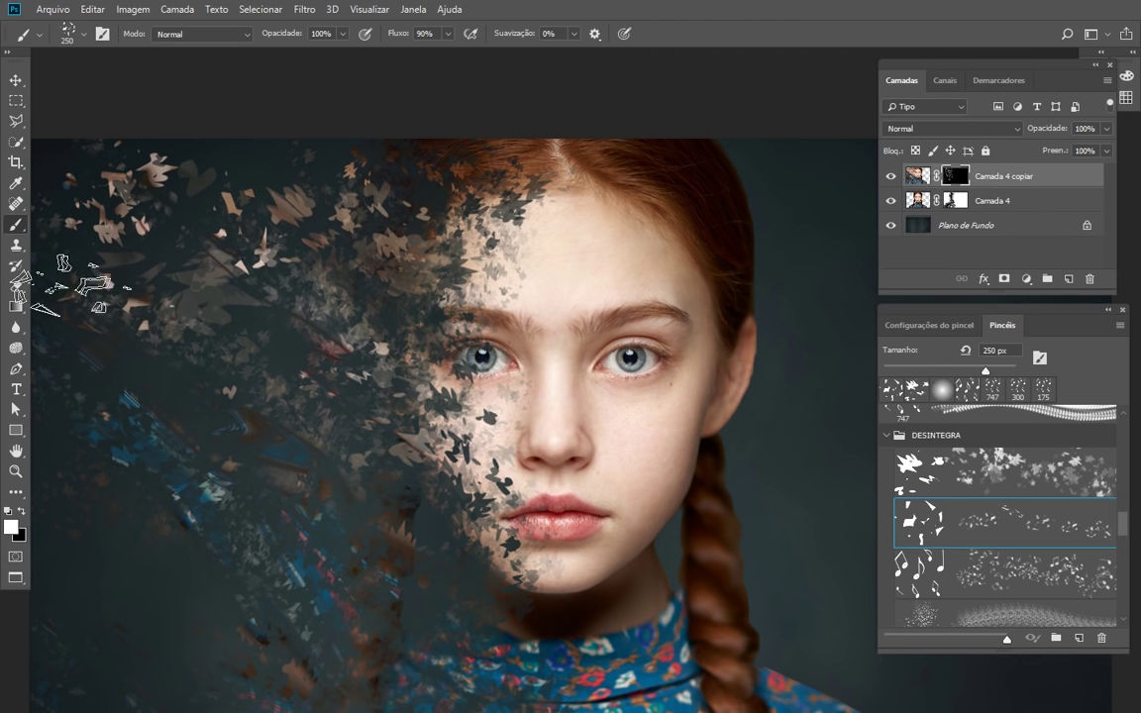
# Step: Enlarge the shard brush to 400 px and beyond, painting larger white shards on the mask across the whole left background in full-screen view
pyautogui.press(']')
pyautogui.press(']')
pyautogui.press(']')
pyautogui.press(']')
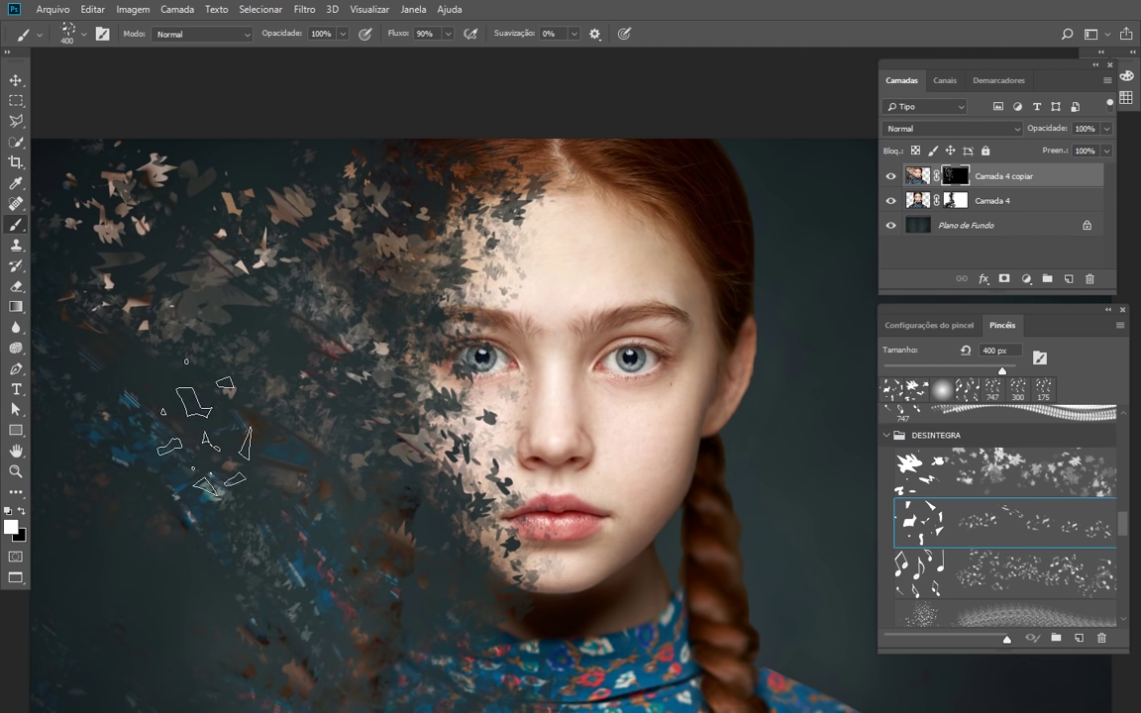
pyautogui.moveTo(203, 411)
pyautogui.mouseDown()
pyautogui.moveTo(129, 362)
pyautogui.moveTo(272, 243)
pyautogui.moveTo(322, 104)
pyautogui.moveTo(253, 297)
pyautogui.mouseUp()
pyautogui.press('f')
pyautogui.press('f')
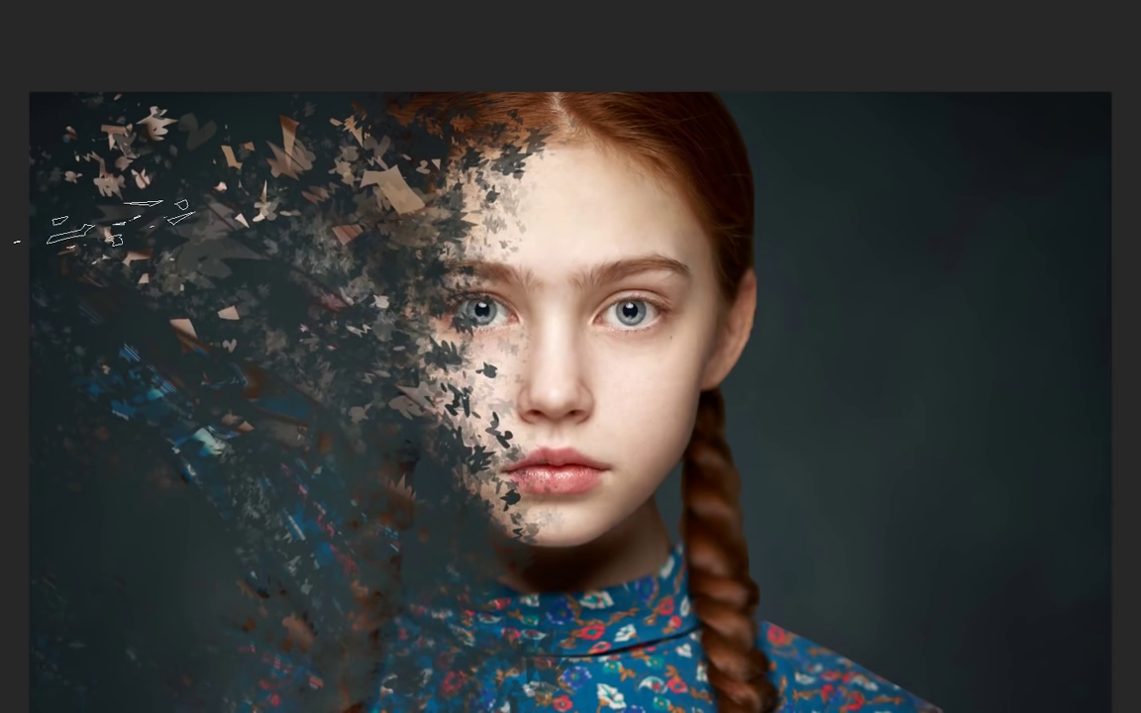
pyautogui.moveTo(108, 366)
pyautogui.mouseDown()
pyautogui.moveTo(229, 484)
pyautogui.moveTo(140, 522)
pyautogui.moveTo(77, 574)
pyautogui.moveTo(117, 339)
pyautogui.moveTo(77, 306)
pyautogui.moveTo(45, 102)
pyautogui.moveTo(202, 152)
pyautogui.mouseUp()
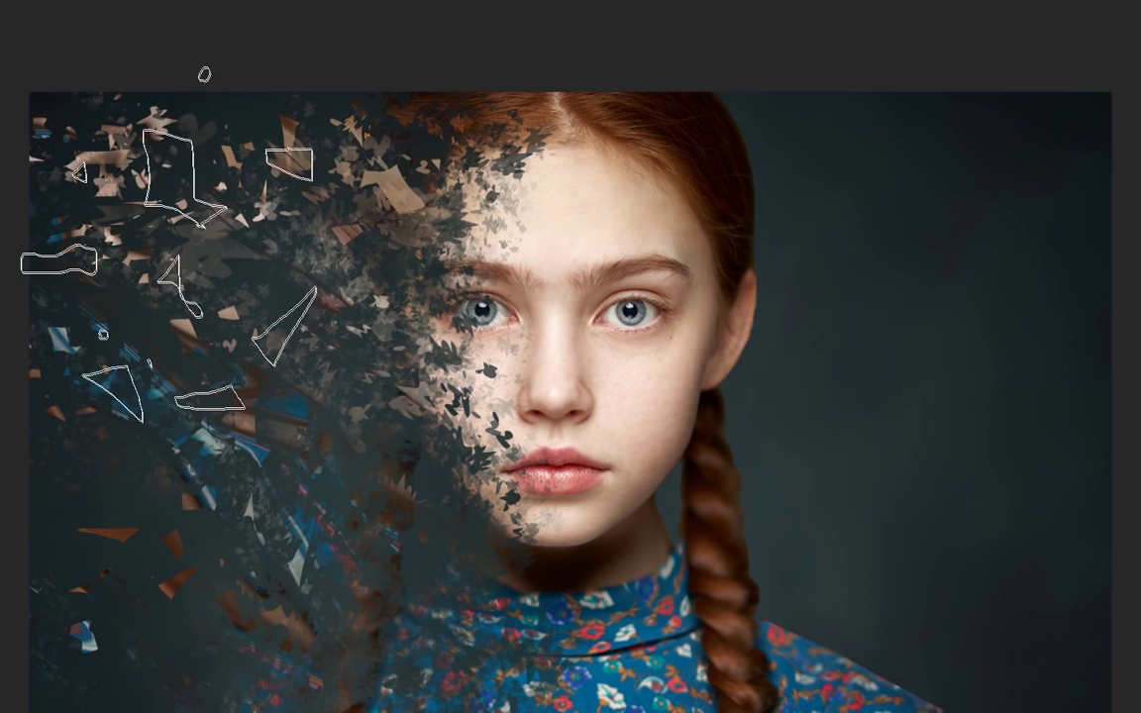